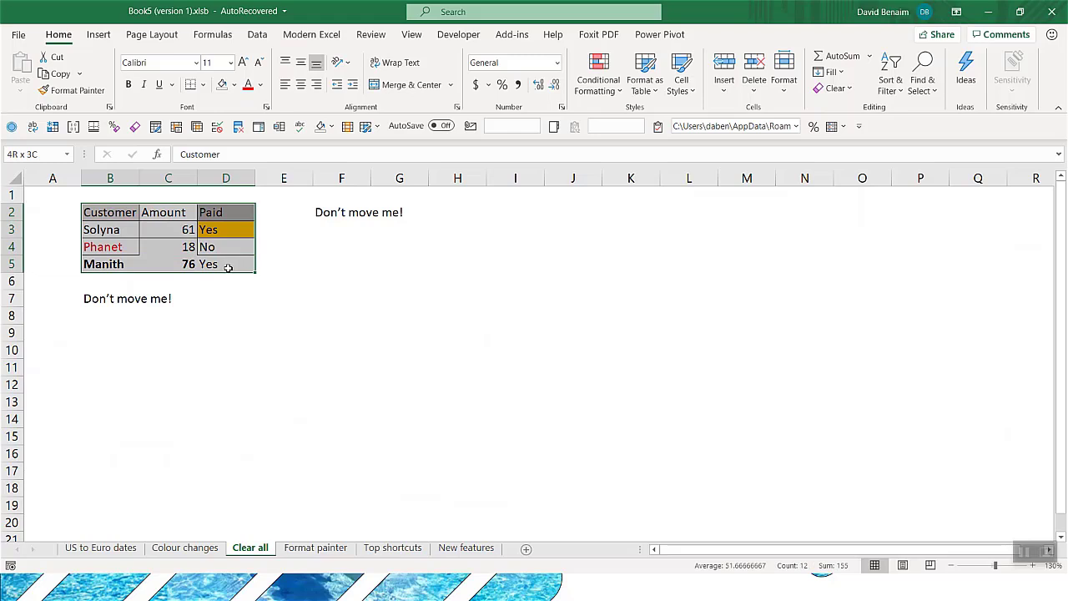
Step: Remove the contents, fill colour and borders of the table in B2:D5 with separate operations
{"action": "left_click_drag", "start_coordinate": [227, 267], "coordinate": [230, 267]}
{"action": "key", "text": "Delete"}
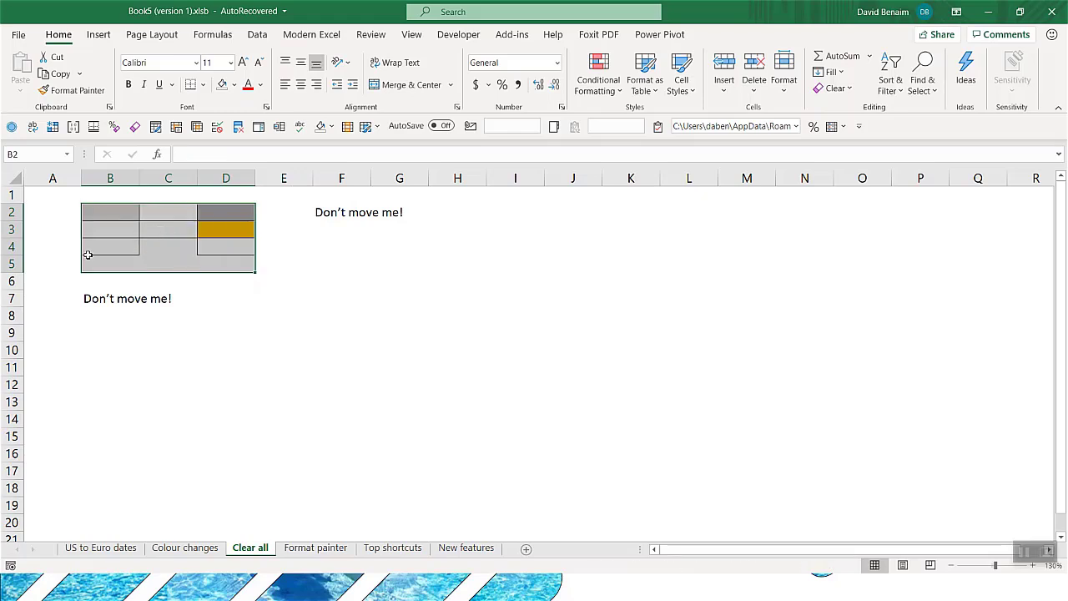
{"action": "left_click", "coordinate": [236, 86]}
{"action": "left_click", "coordinate": [290, 235]}
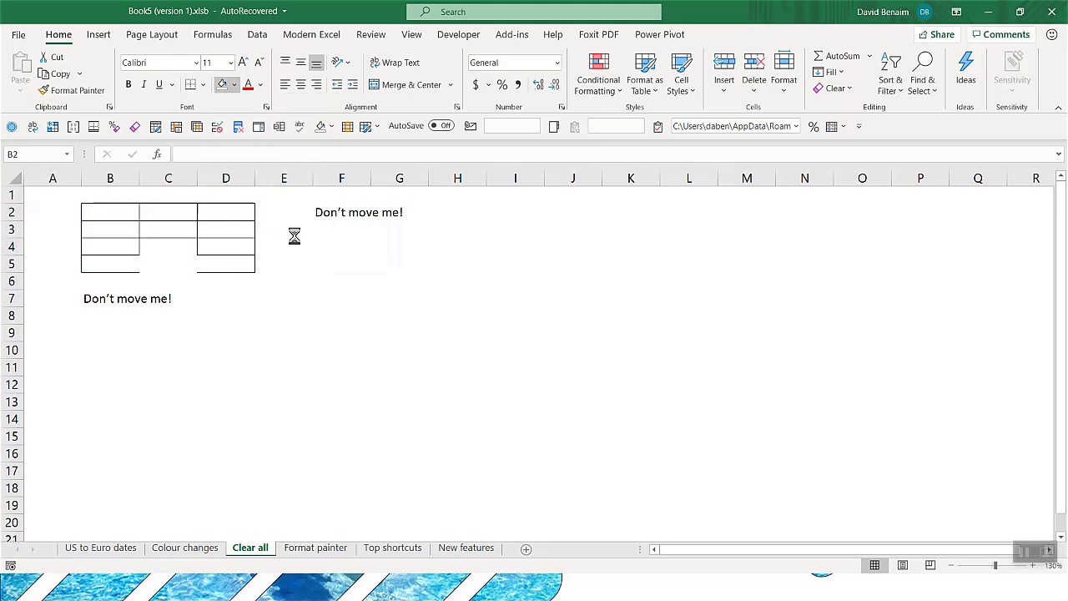
{"action": "left_click", "coordinate": [203, 84]}
{"action": "left_click", "coordinate": [209, 207]}
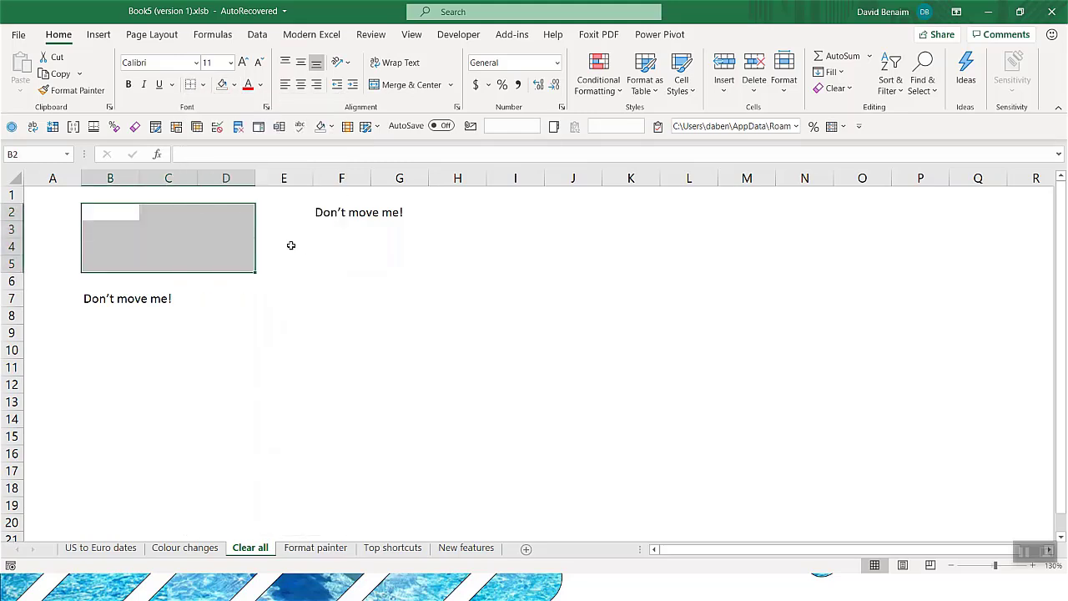
Step: Undo the border, fill and content removal in the B2:D5 table
{"action": "key", "text": "ctrl+z"}
{"action": "key", "text": "ctrl+z"}
{"action": "key", "text": "ctrl+z"}
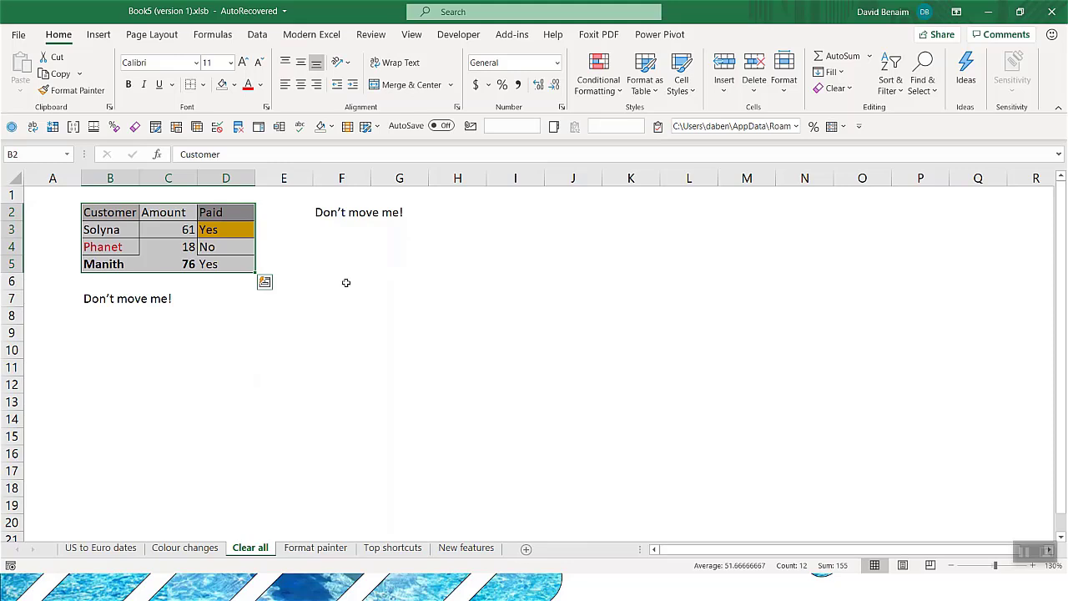
Step: Try deleting cells B2:C4 with the Shift cells up option, and undo the deletion
{"action": "left_click", "coordinate": [339, 271]}
{"action": "left_click_drag", "start_coordinate": [109, 215], "coordinate": [157, 242]}
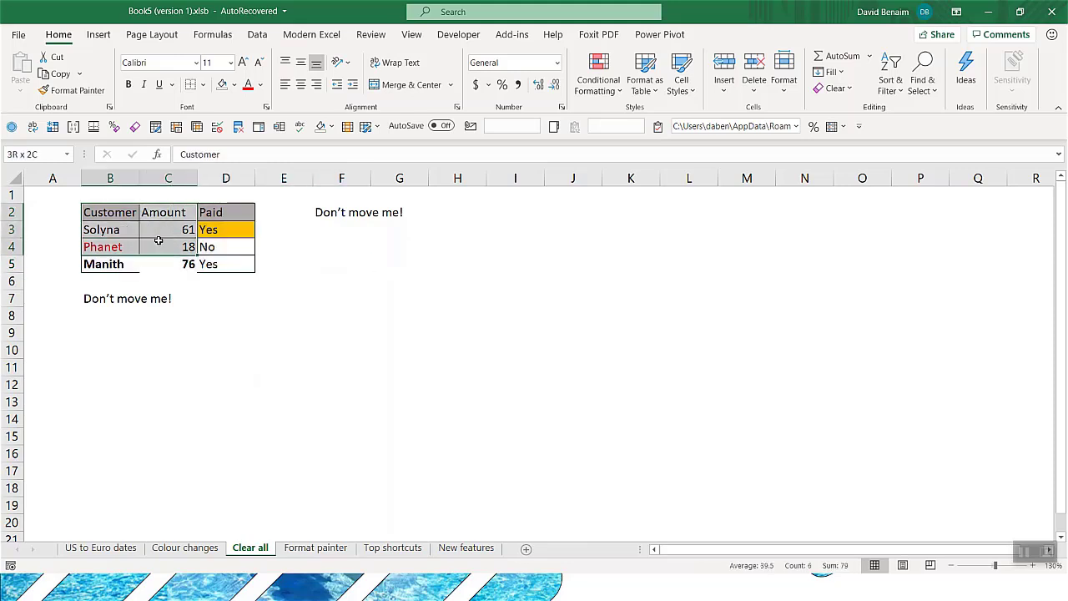
{"action": "right_click", "coordinate": [146, 221]}
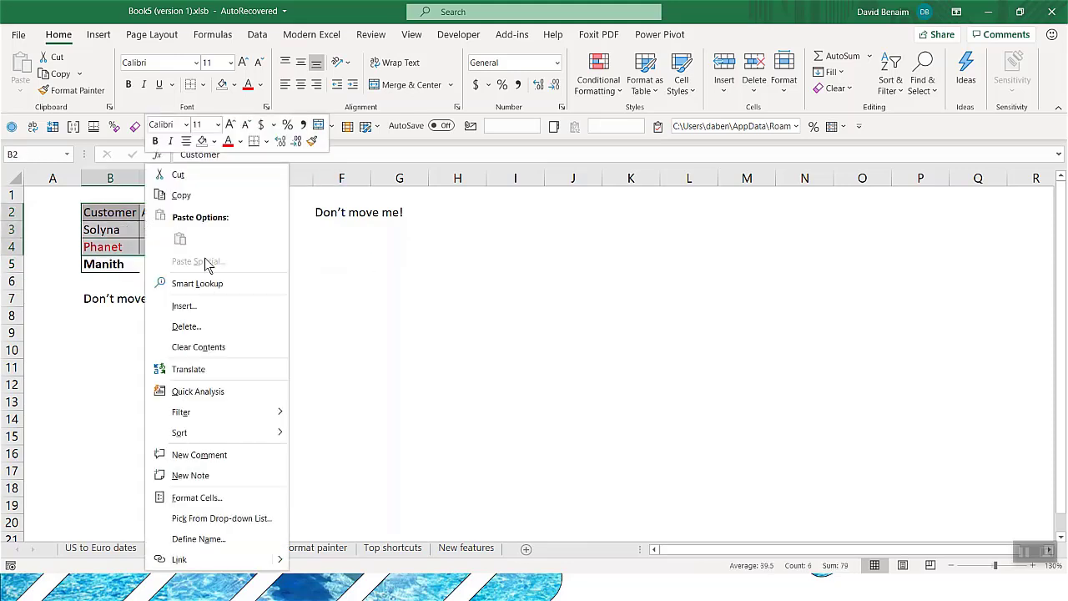
{"action": "left_click", "coordinate": [229, 328]}
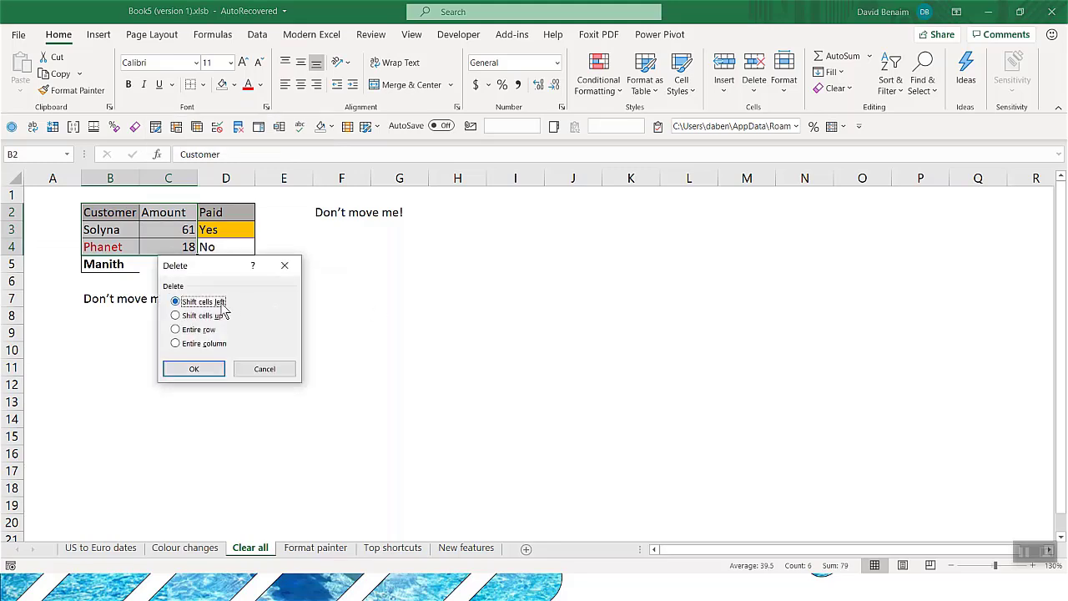
{"action": "left_click", "coordinate": [209, 317]}
{"action": "left_click", "coordinate": [206, 375]}
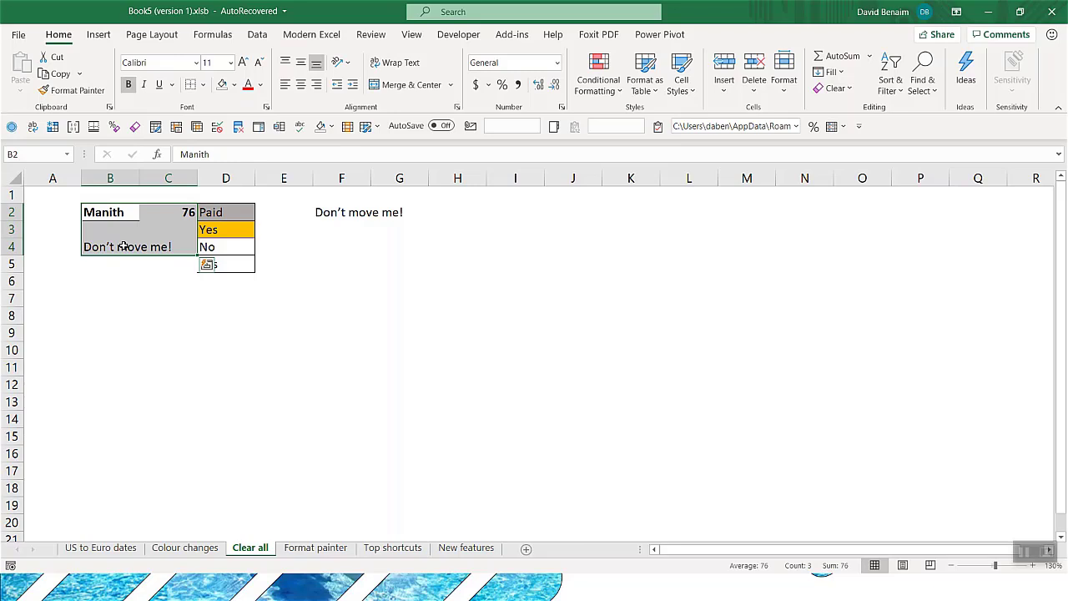
{"action": "key", "text": "ctrl+z"}
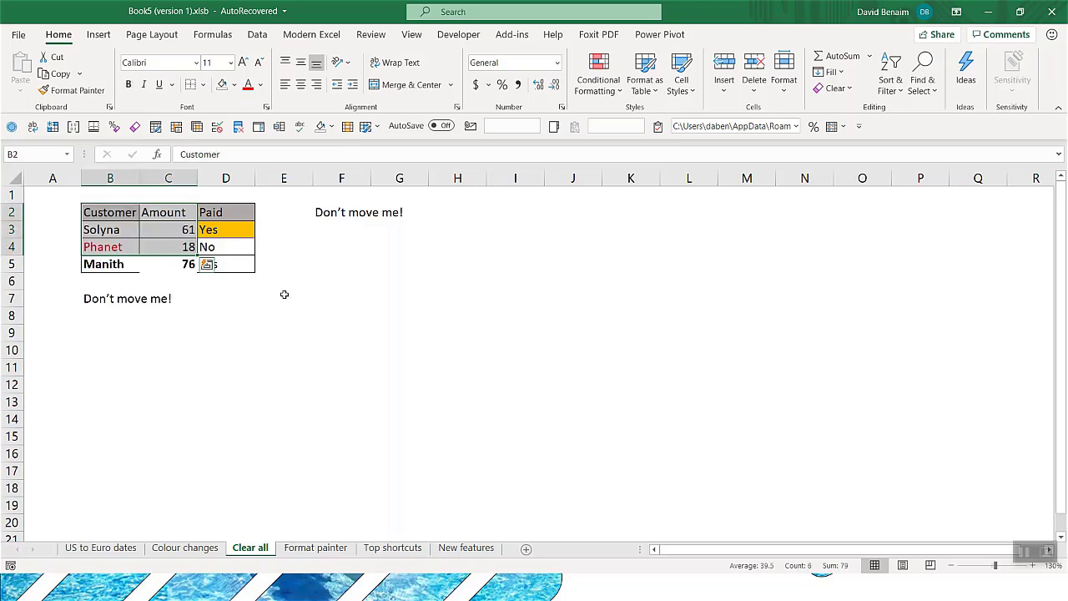
Step: Apply Clear All to the table in B2:D5 and undo it
{"action": "left_click_drag", "start_coordinate": [127, 212], "coordinate": [232, 267]}
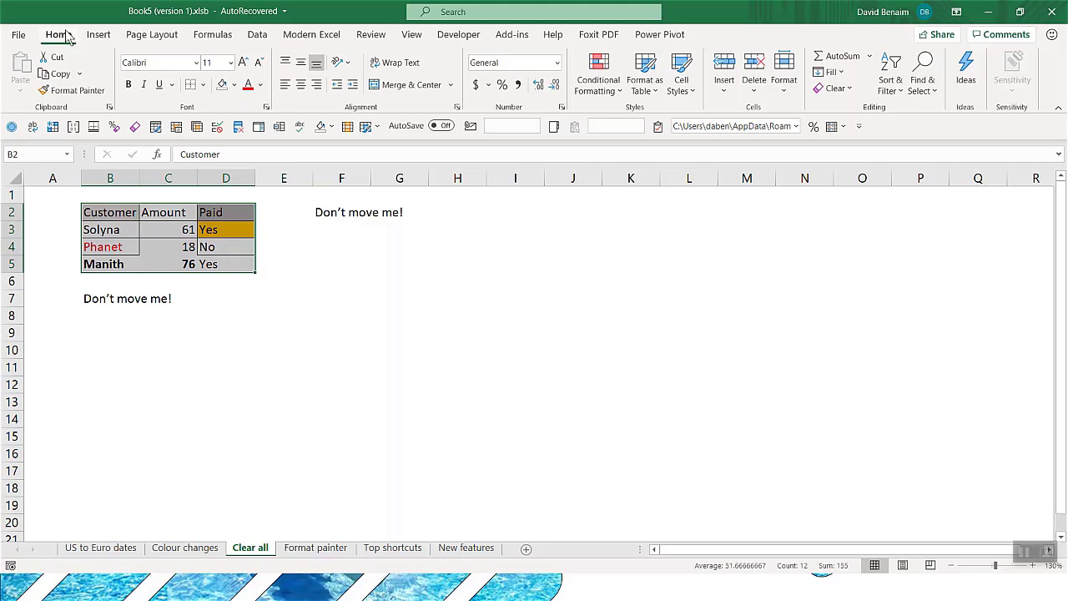
{"action": "left_click", "coordinate": [850, 90]}
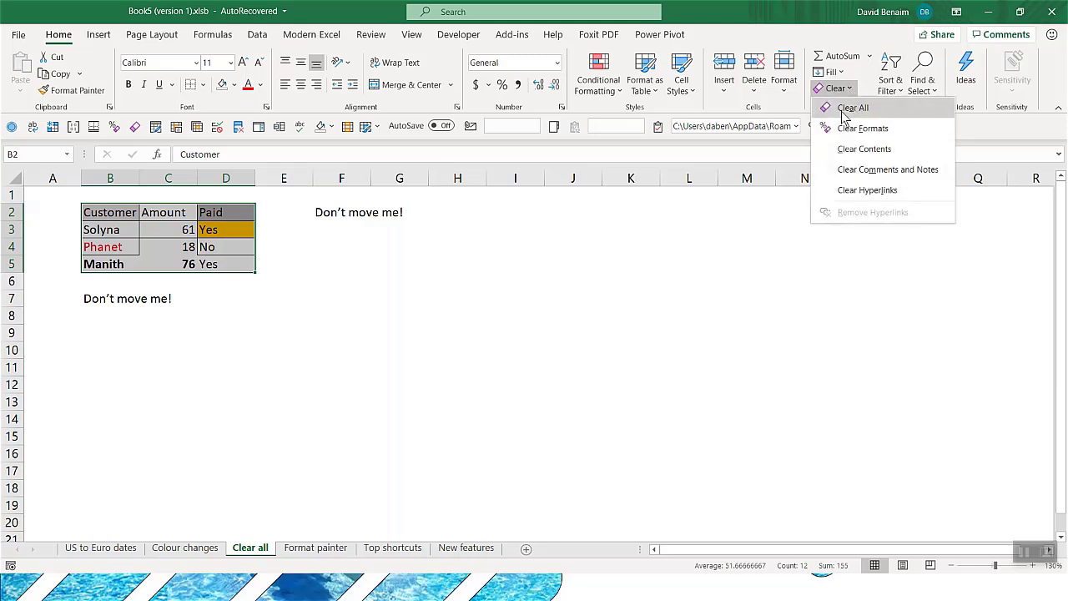
{"action": "left_click", "coordinate": [850, 109]}
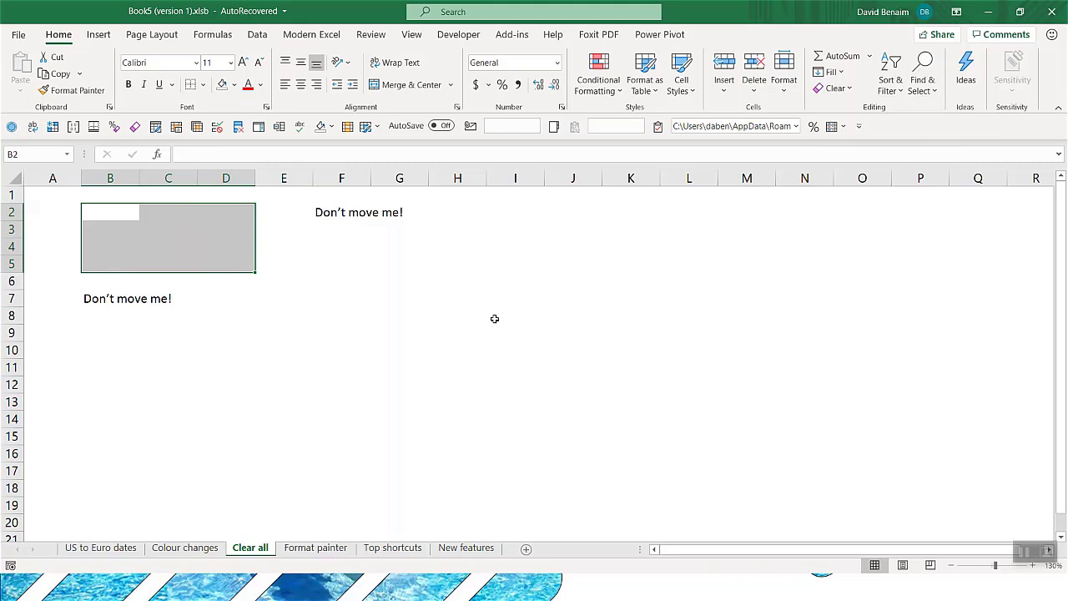
{"action": "key", "text": "ctrl+z"}
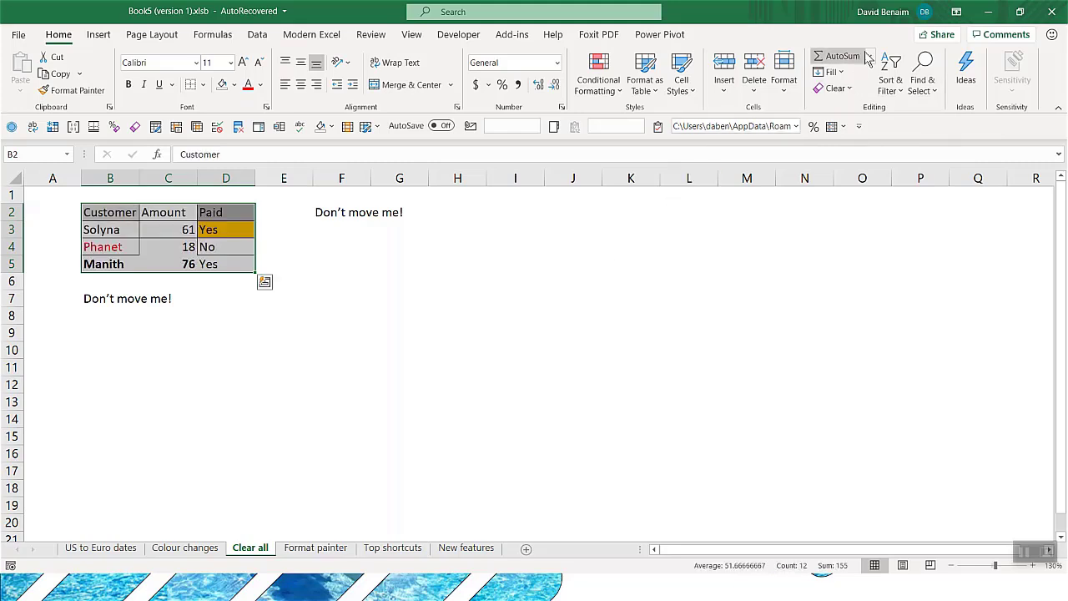
Step: Apply Clear Formats to the table in B2:D5 and undo it
{"action": "left_click", "coordinate": [846, 92]}
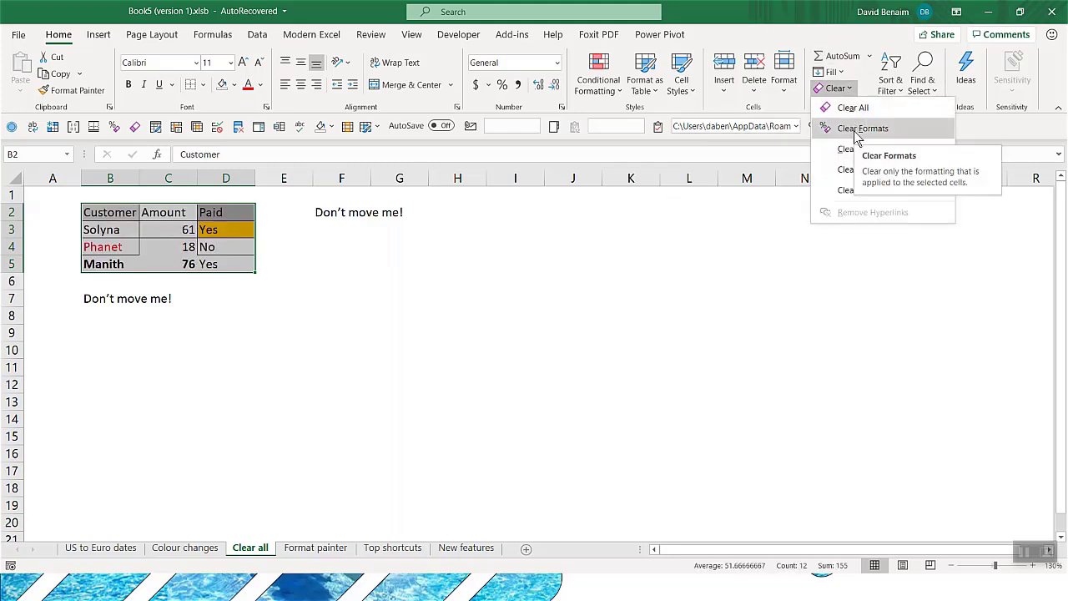
{"action": "left_click", "coordinate": [853, 129]}
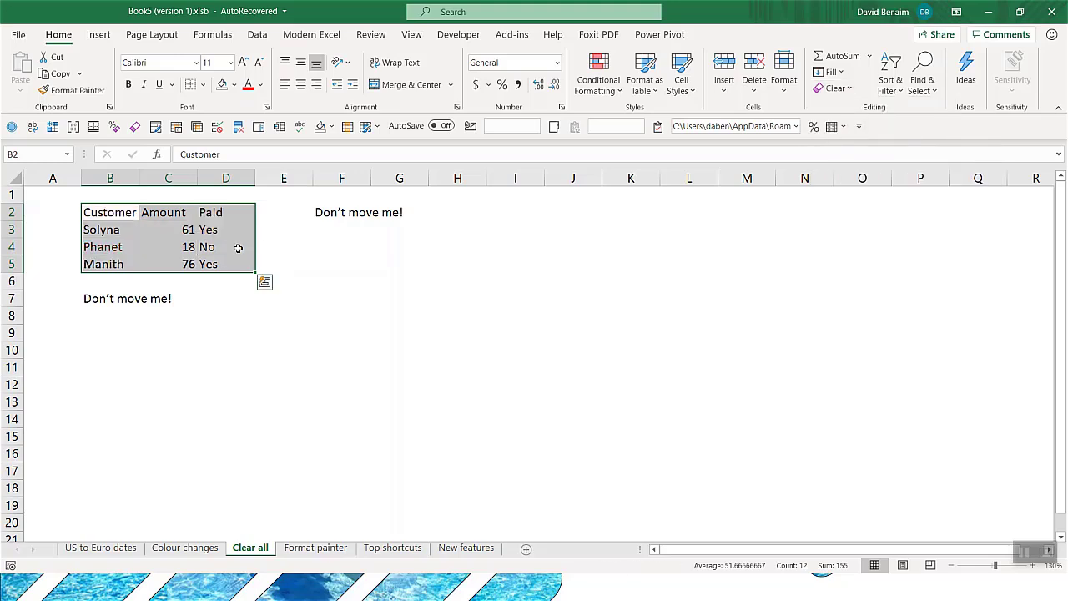
{"action": "key", "text": "ctrl+z"}
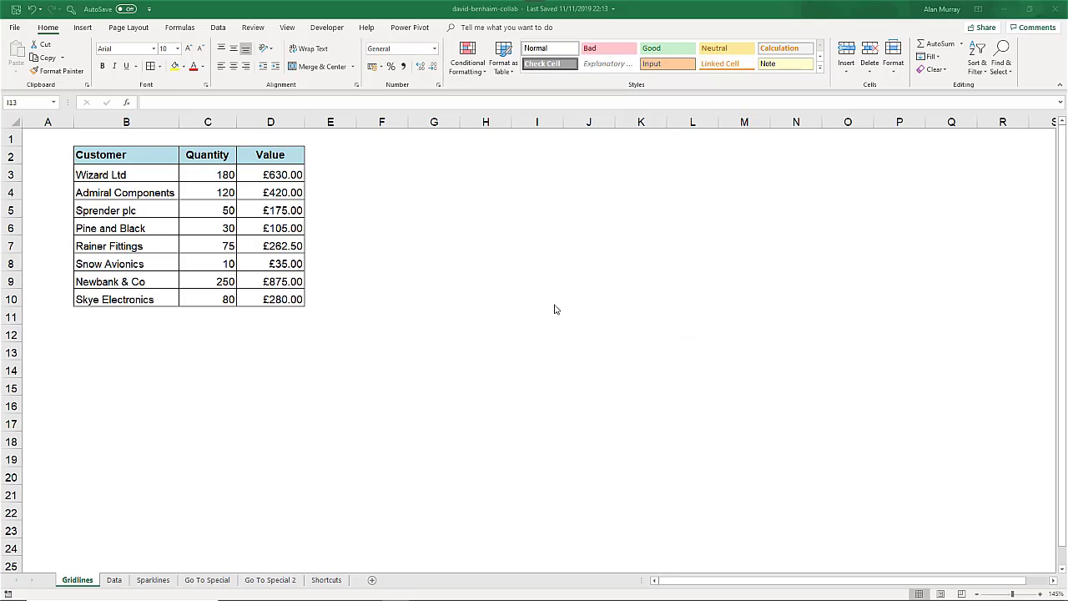
Step: Examine the border options available for the customer table in B2:D10 without applying one
{"action": "left_click_drag", "start_coordinate": [450, 170], "coordinate": [703, 458]}
{"action": "left_click", "coordinate": [683, 411]}
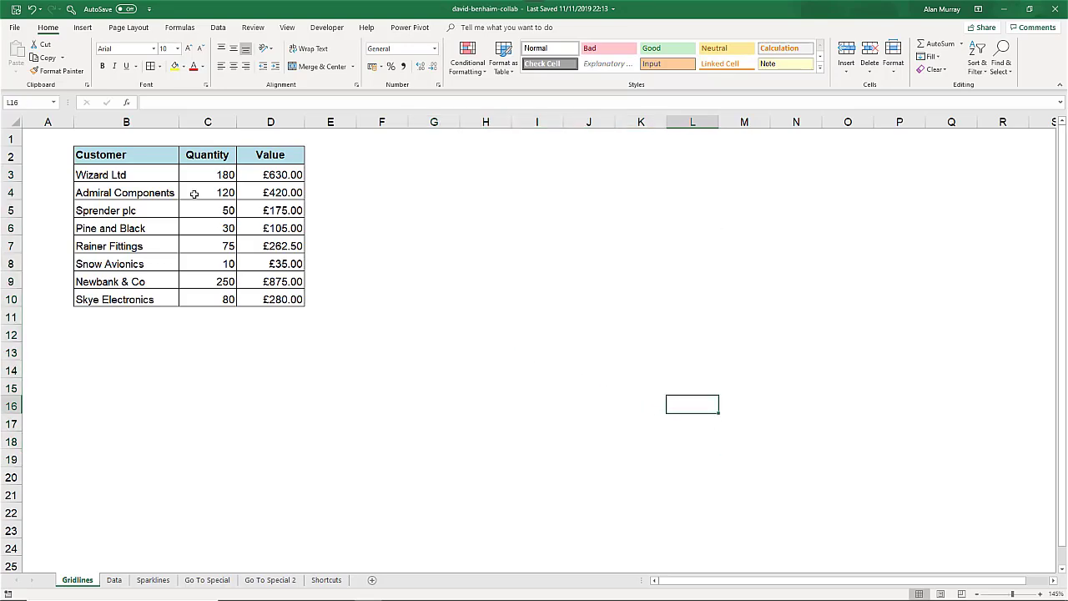
{"action": "left_click", "coordinate": [169, 160]}
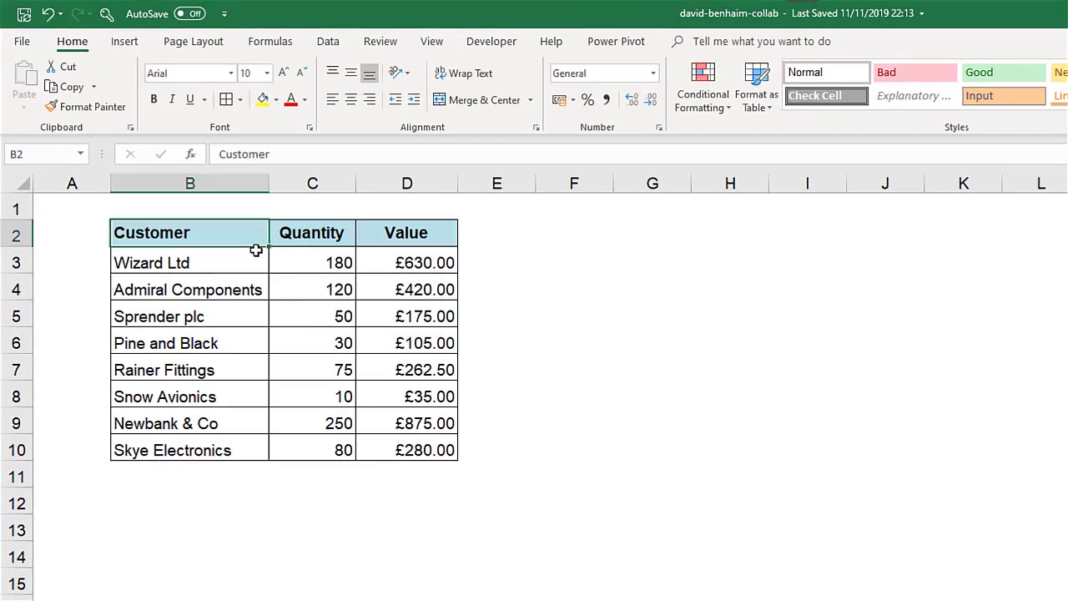
{"action": "left_click_drag", "start_coordinate": [256, 250], "coordinate": [392, 449]}
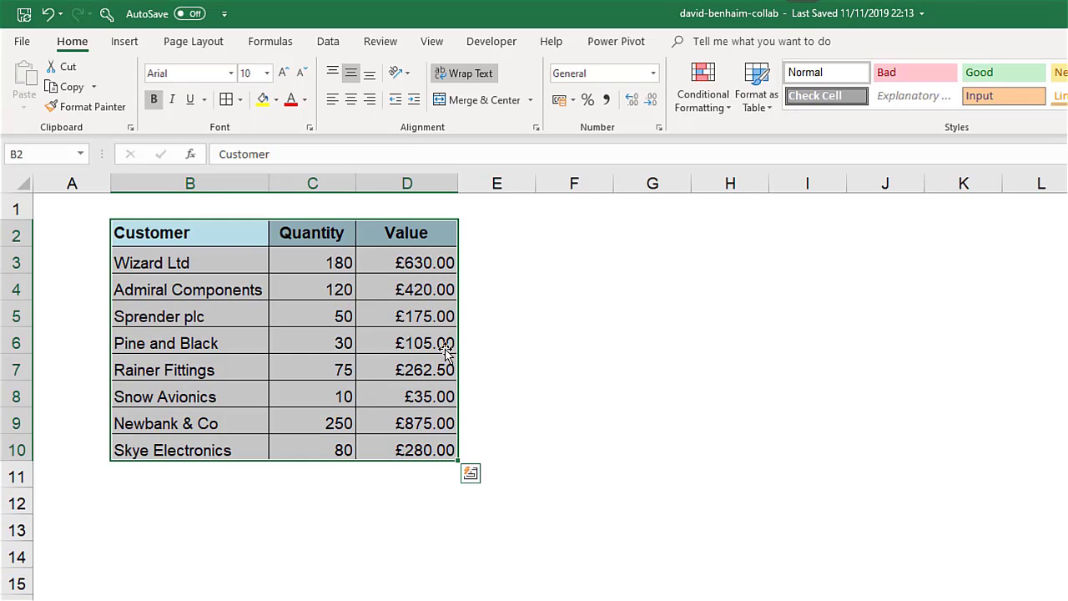
{"action": "left_click", "coordinate": [241, 100]}
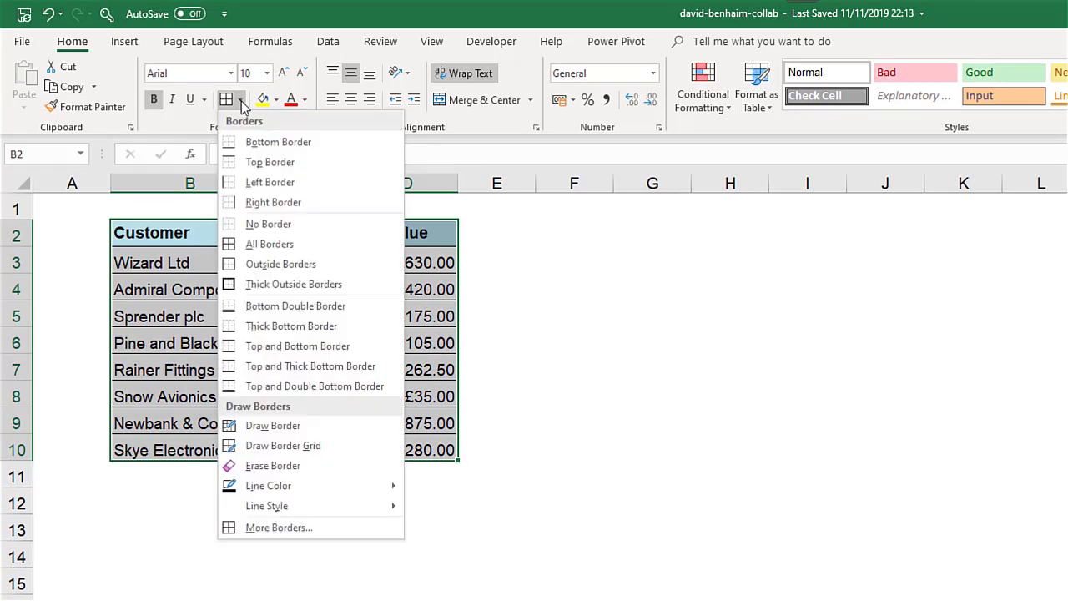
{"action": "left_click", "coordinate": [495, 281]}
{"action": "left_click", "coordinate": [495, 279]}
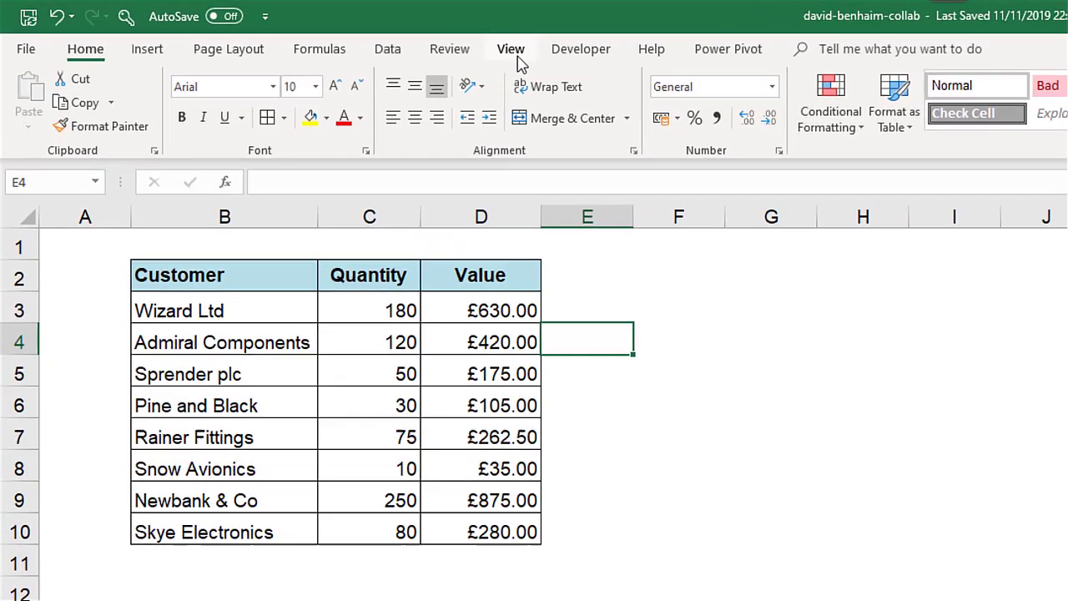
Step: Show the gridlines on the Gridlines sheet and hide them again
{"action": "left_click", "coordinate": [516, 58]}
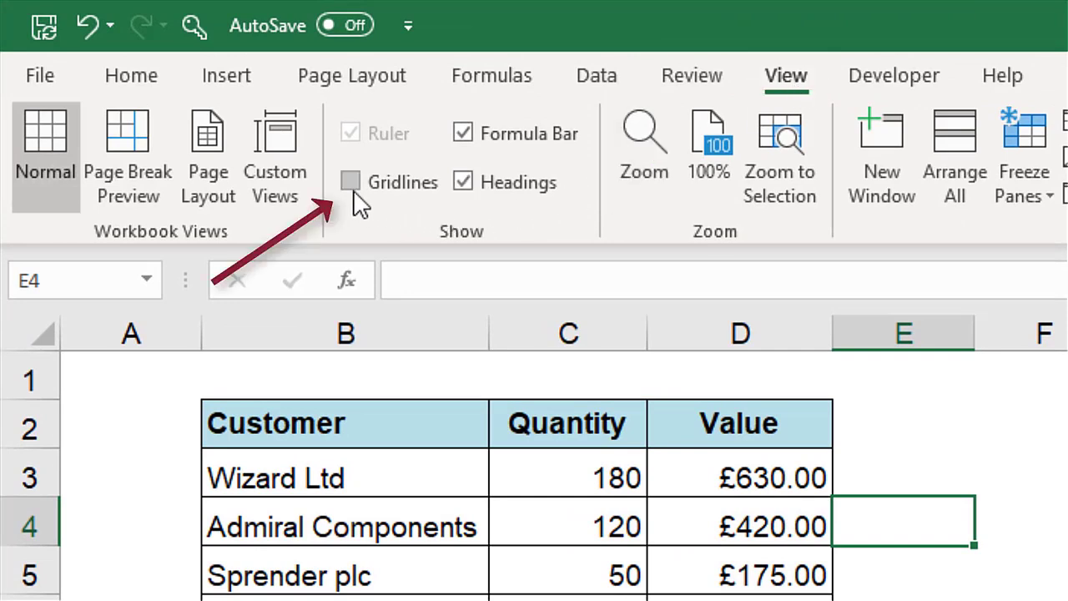
{"action": "left_click", "coordinate": [351, 184]}
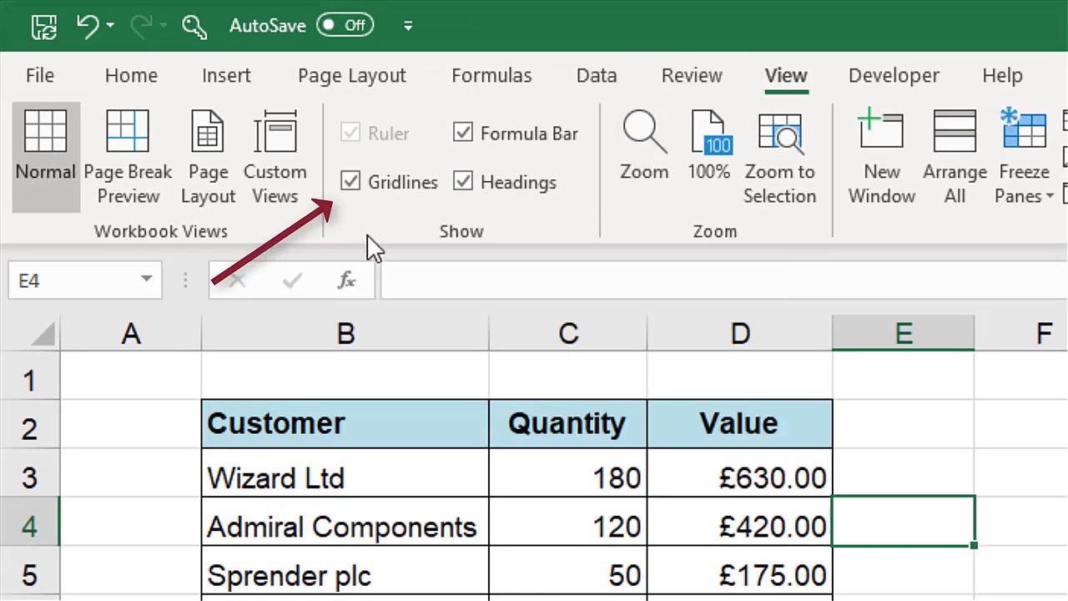
{"action": "left_click", "coordinate": [357, 192]}
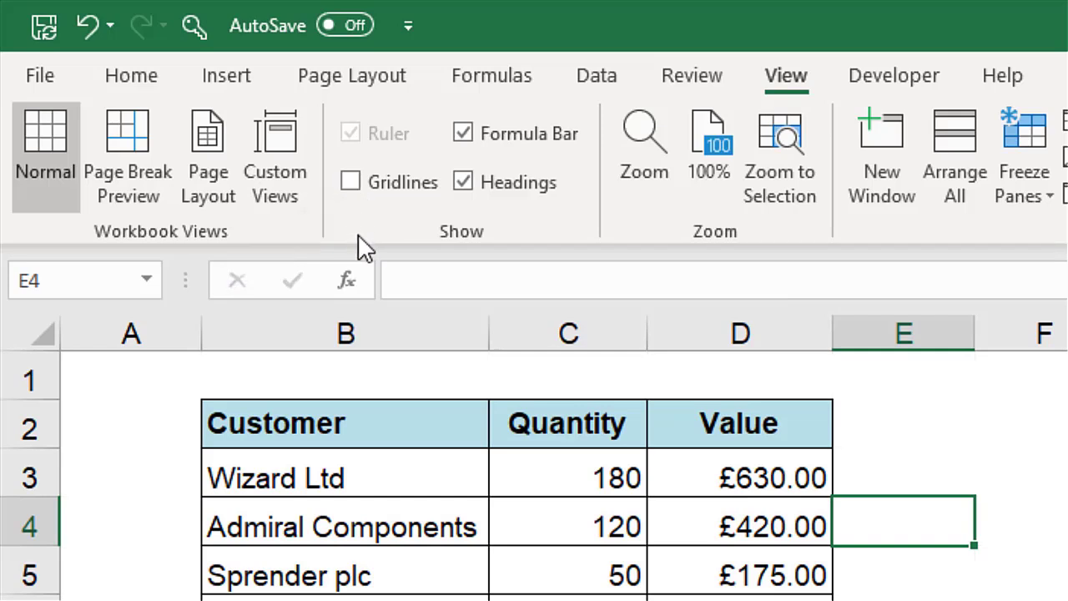
Step: Enable printing of gridlines in the page layout sheet options and toggle their on-screen display on and off
{"action": "left_click", "coordinate": [389, 85]}
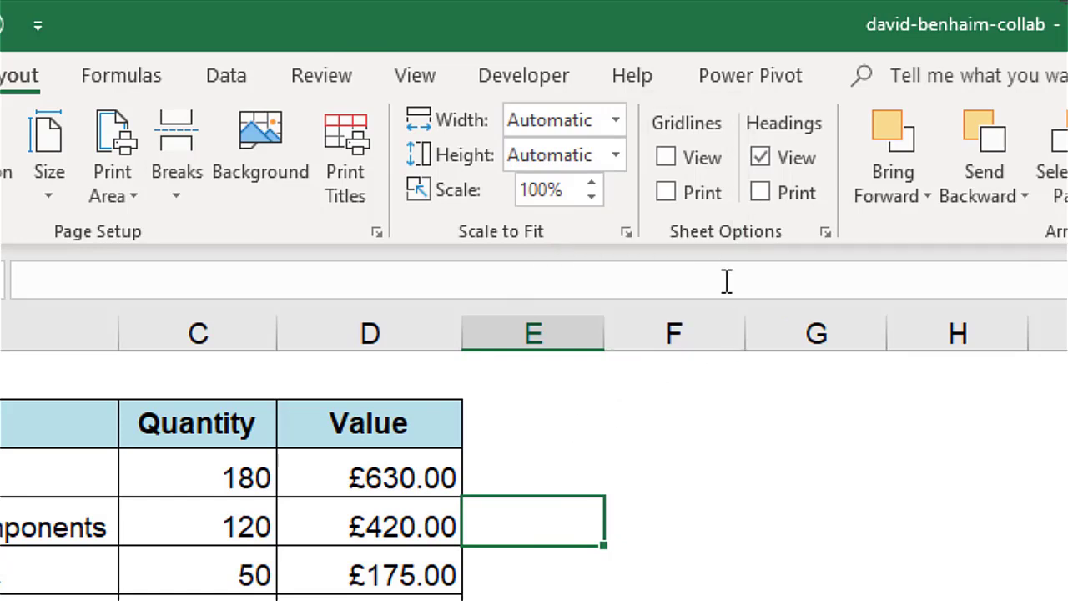
{"action": "left_click", "coordinate": [701, 196]}
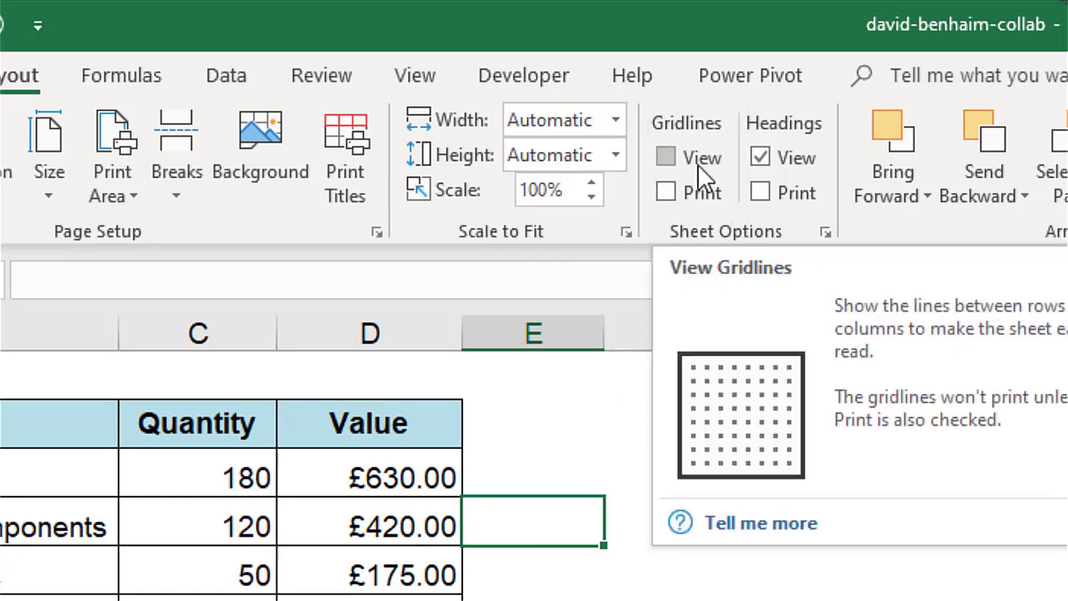
{"action": "left_click", "coordinate": [697, 159]}
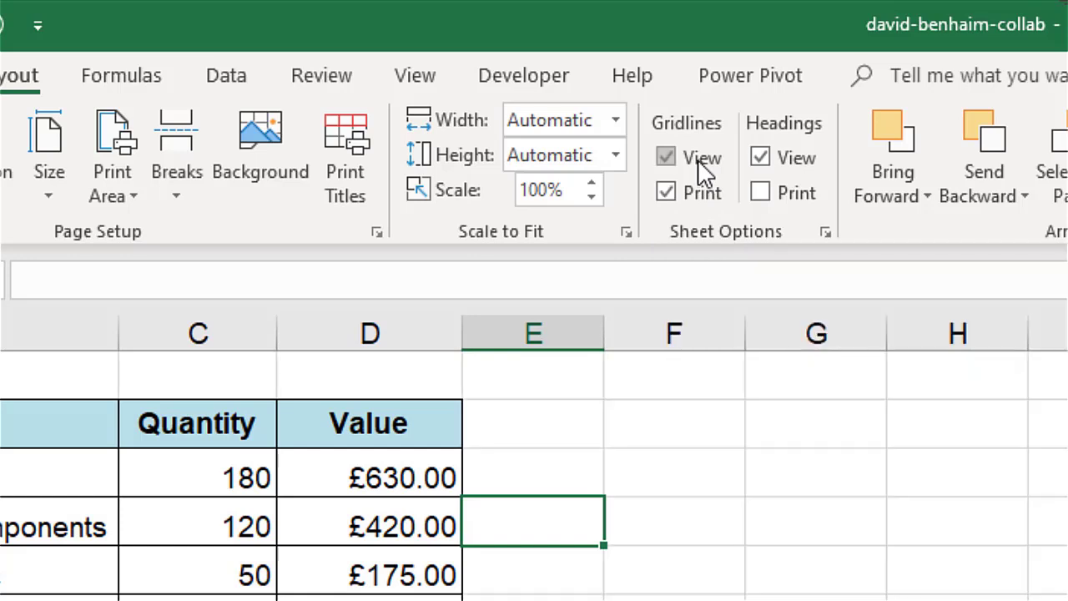
{"action": "left_click", "coordinate": [696, 159]}
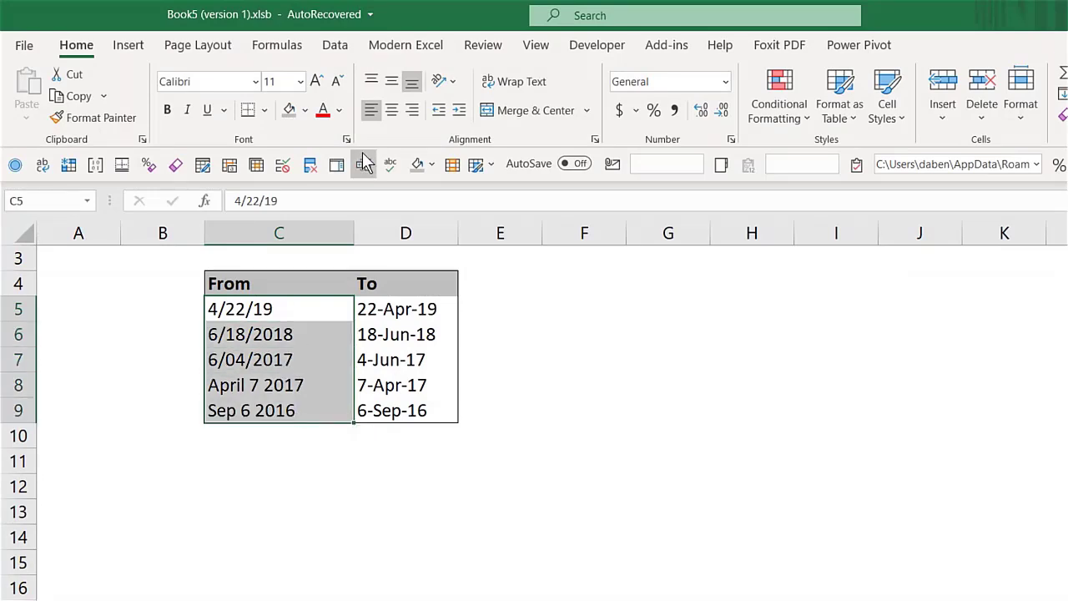
Step: Convert the US-style dates in C5:C9 using Text to Columns, treating them as delimited data with the MDY date format
{"action": "left_click", "coordinate": [335, 45]}
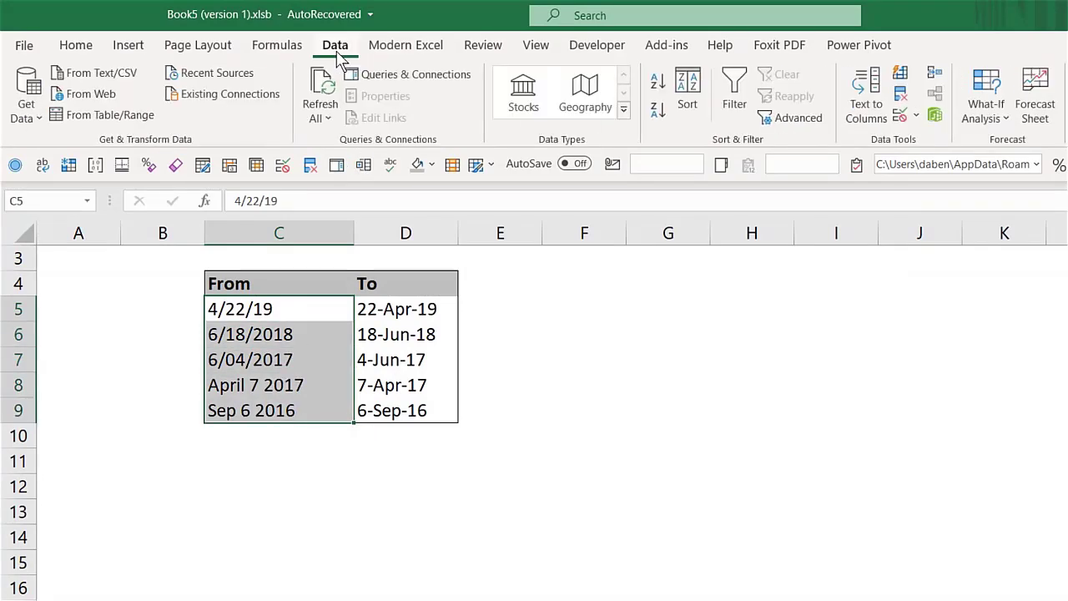
{"action": "left_click", "coordinate": [865, 125]}
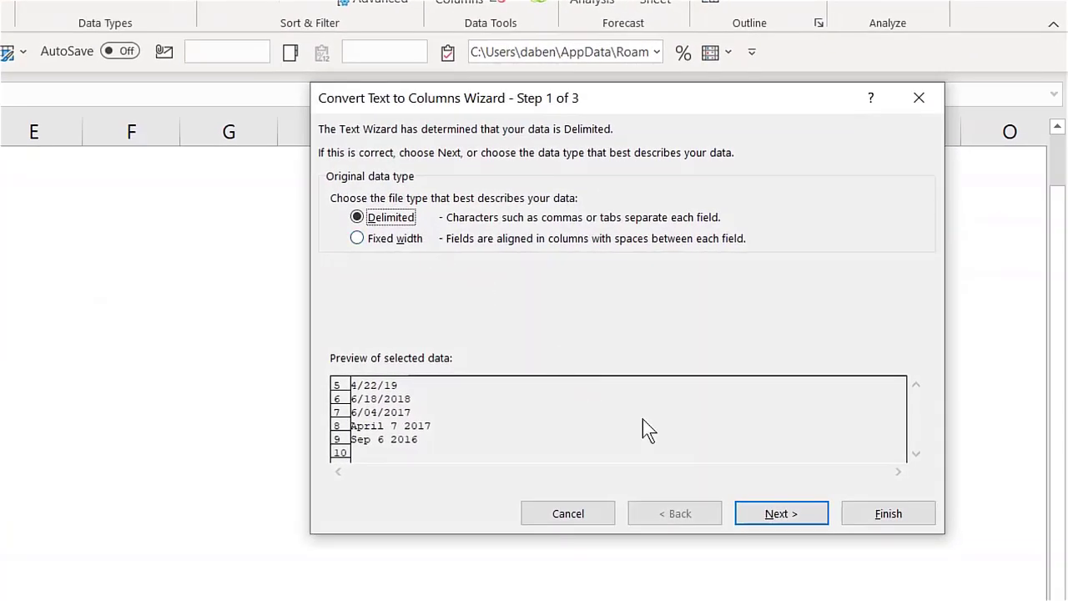
{"action": "left_click", "coordinate": [779, 516]}
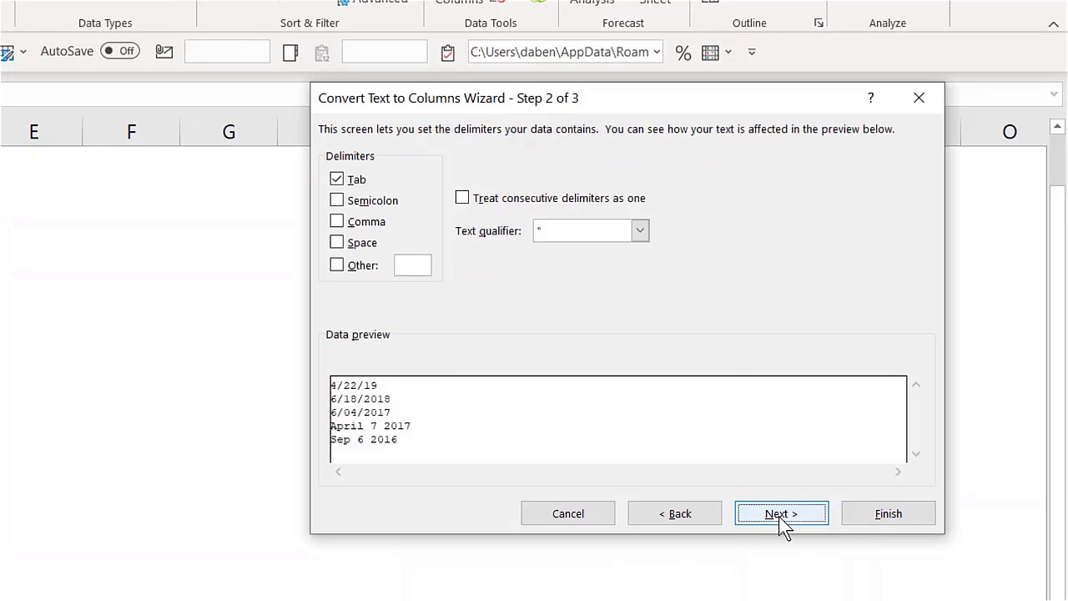
{"action": "left_click", "coordinate": [761, 513]}
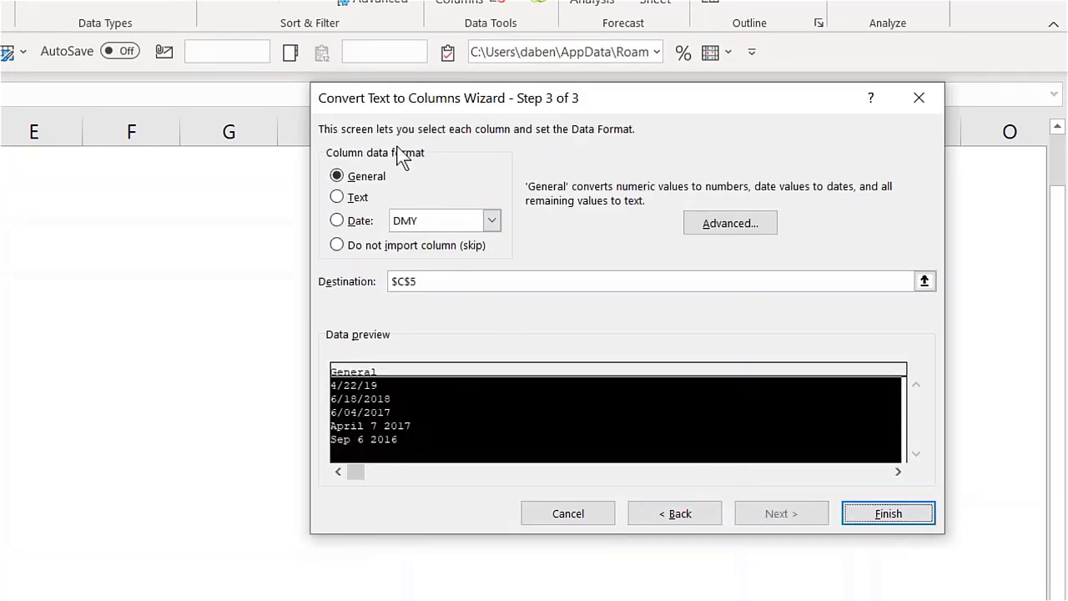
{"action": "left_click", "coordinate": [491, 220]}
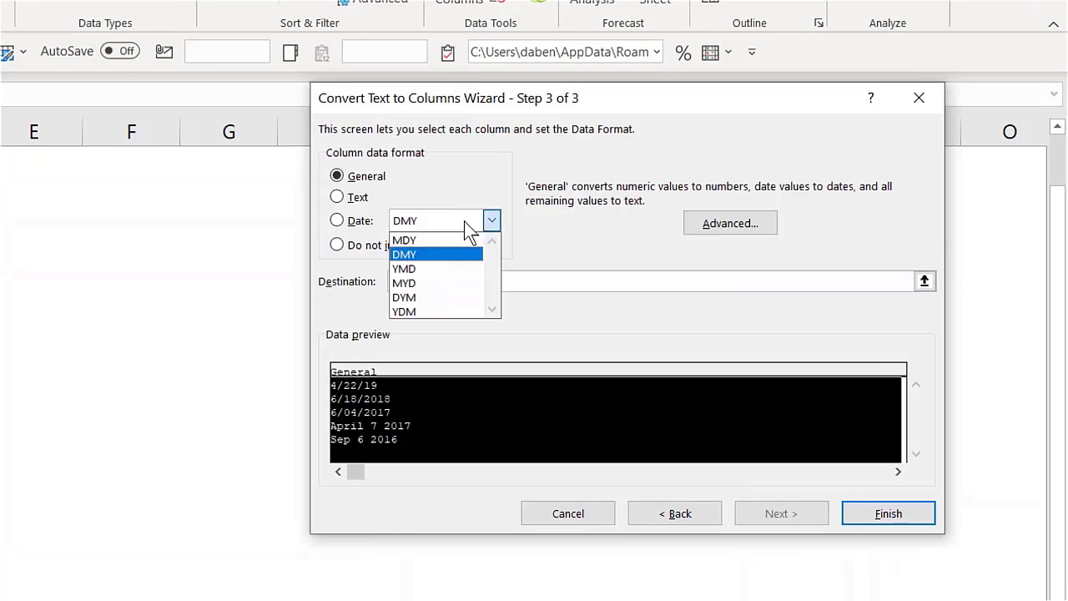
{"action": "left_click", "coordinate": [403, 241]}
{"action": "left_click_drag", "start_coordinate": [394, 106], "coordinate": [114, 124]}
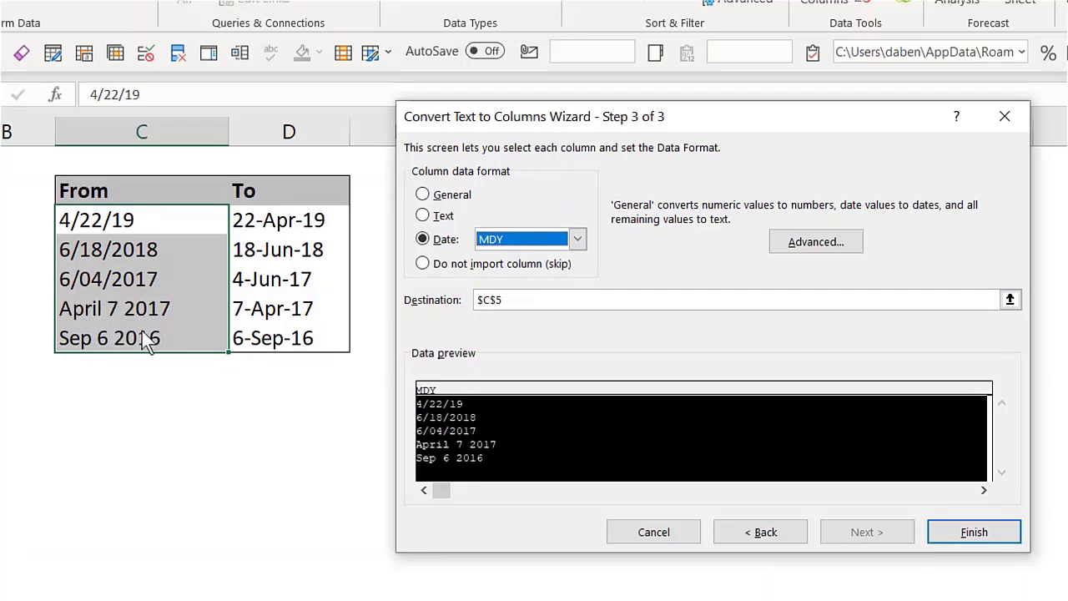
{"action": "left_click", "coordinate": [951, 535]}
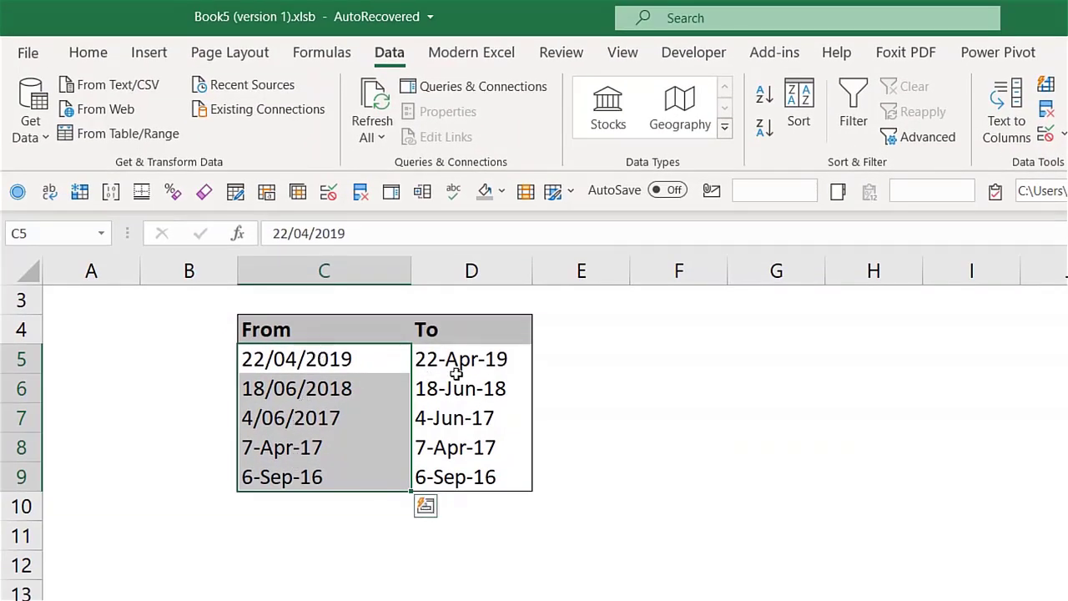
Step: Enter the note "Ctrl #" in cell C12 and select the From dates in C5:C9
{"action": "left_click", "coordinate": [303, 559]}
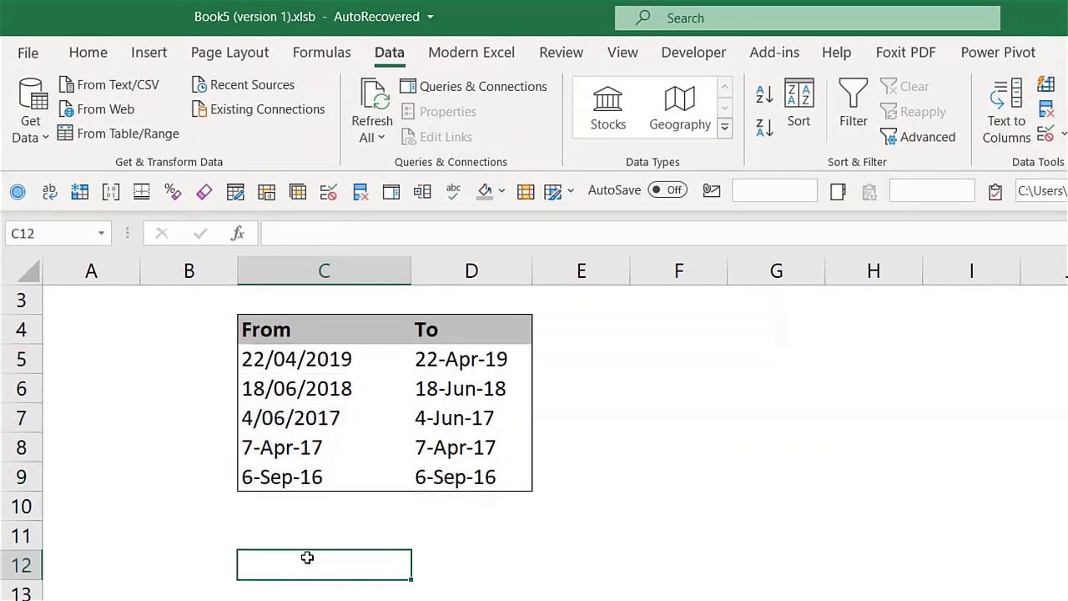
{"action": "type", "text": "Ctrl "}
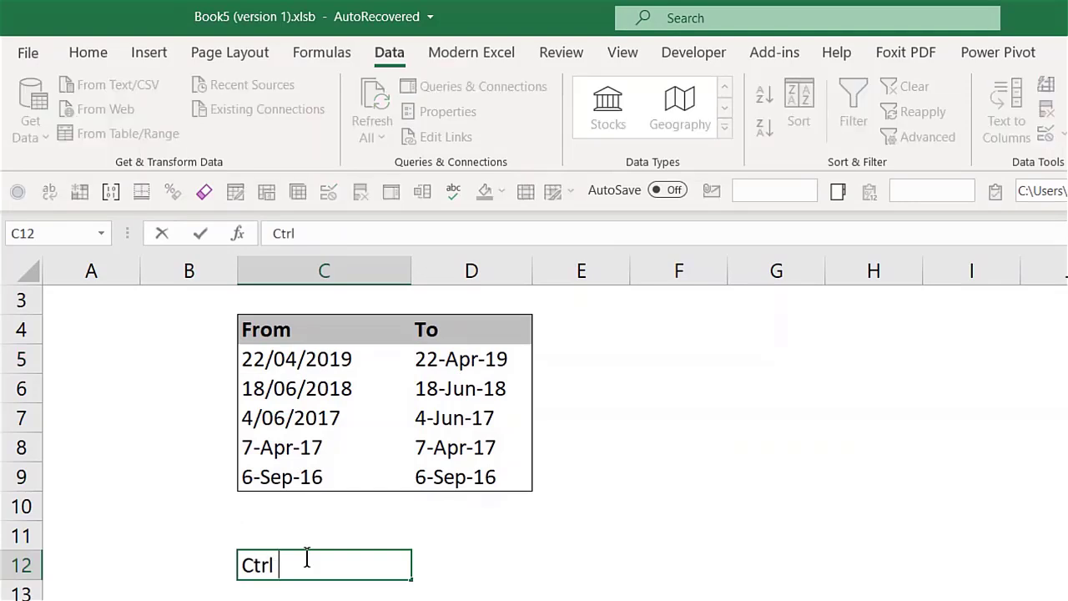
{"action": "type", "text": "#"}
{"action": "key", "text": "Return"}
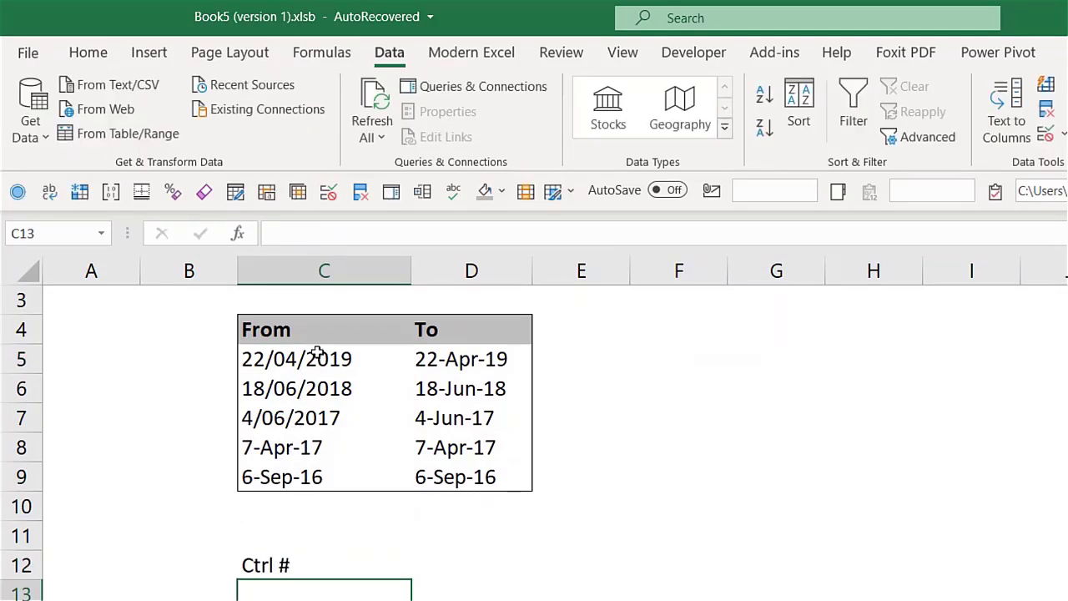
{"action": "left_click_drag", "start_coordinate": [320, 355], "coordinate": [325, 464]}
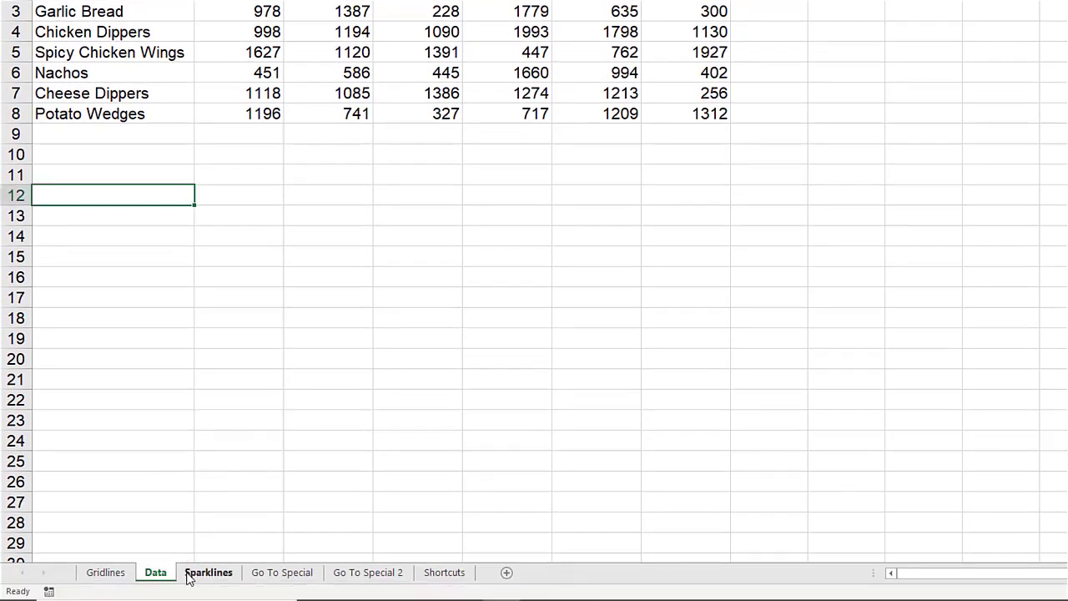
Step: Insert line sparklines in the Trend cells C4:C10 of the Sparklines sheet, using B2:G8 on the Data sheet as the data range
{"action": "left_click", "coordinate": [189, 574]}
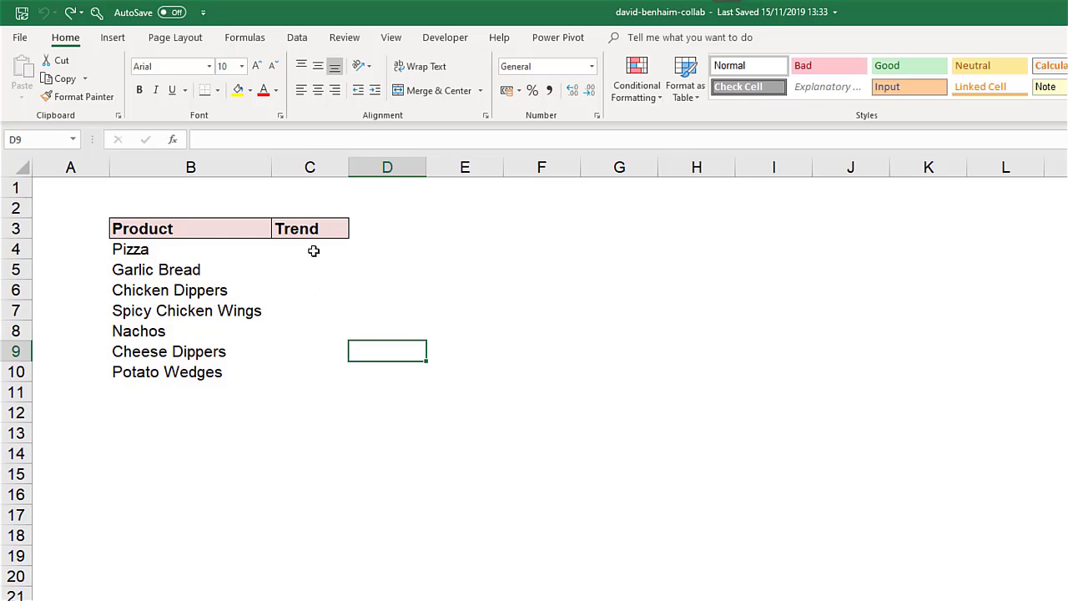
{"action": "left_click_drag", "start_coordinate": [313, 251], "coordinate": [302, 372]}
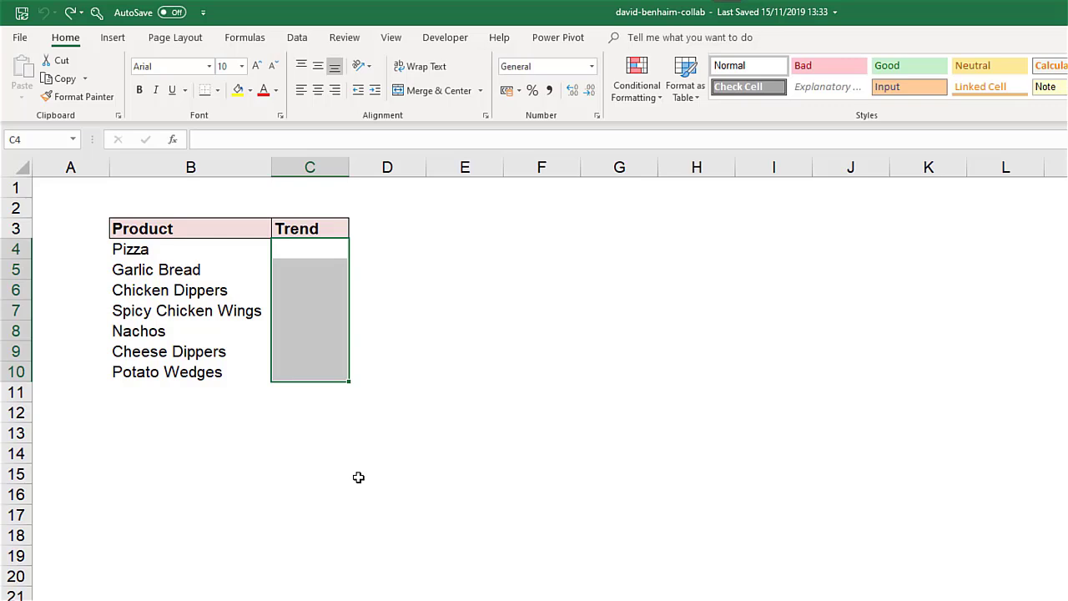
{"action": "left_click", "coordinate": [114, 38]}
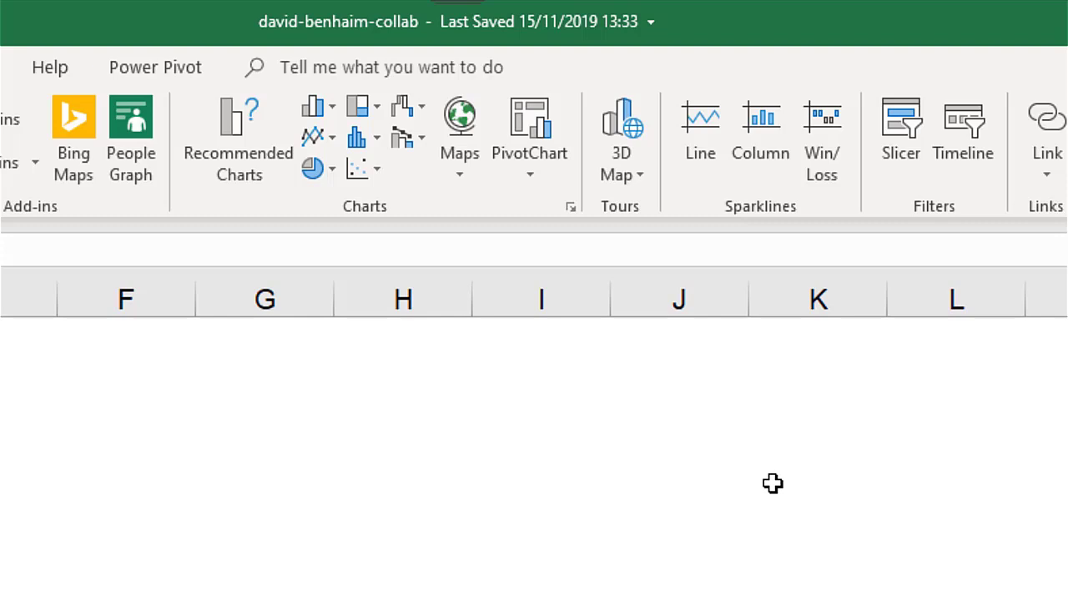
{"action": "left_click", "coordinate": [695, 299]}
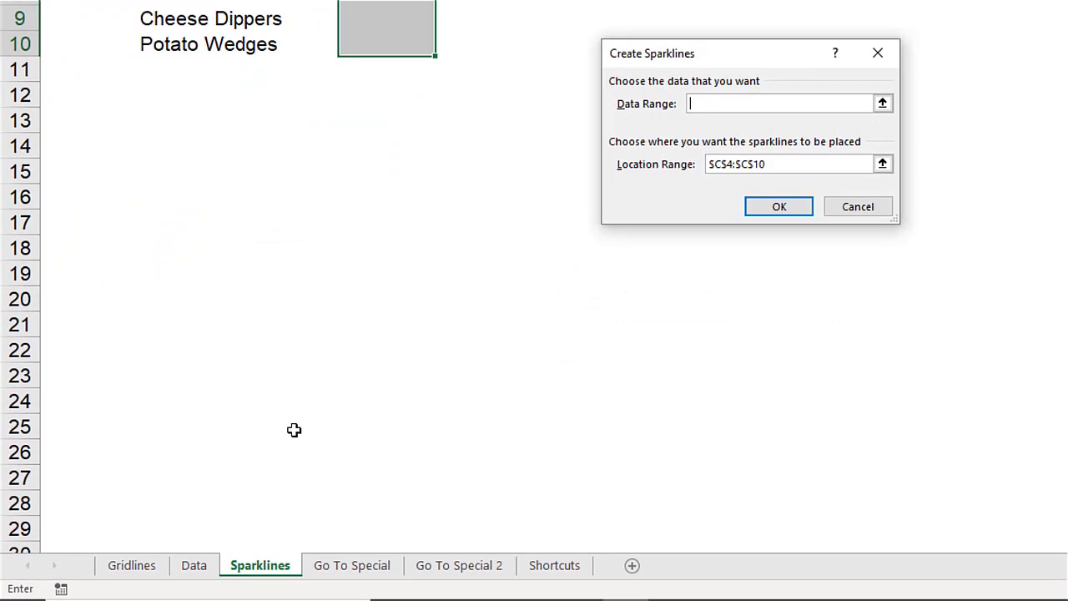
{"action": "left_click", "coordinate": [200, 567]}
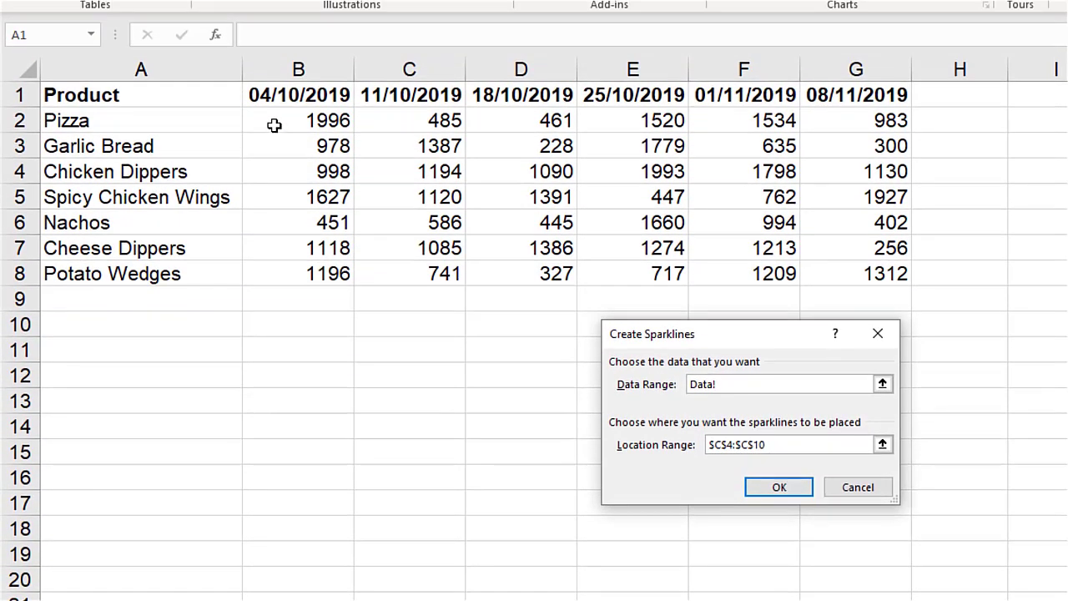
{"action": "left_click_drag", "start_coordinate": [276, 108], "coordinate": [862, 279]}
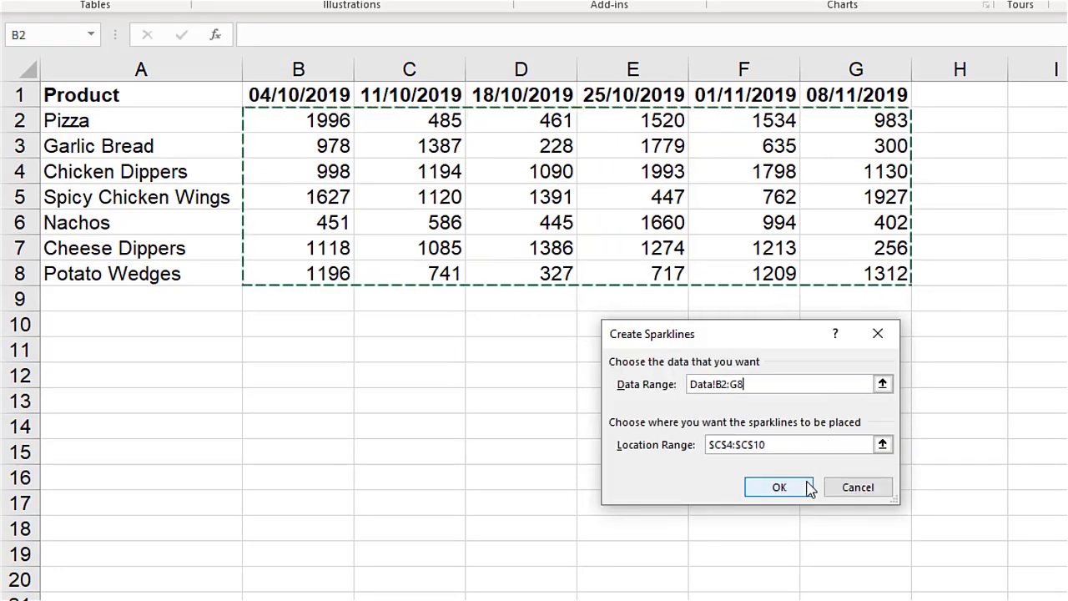
{"action": "left_click", "coordinate": [778, 488]}
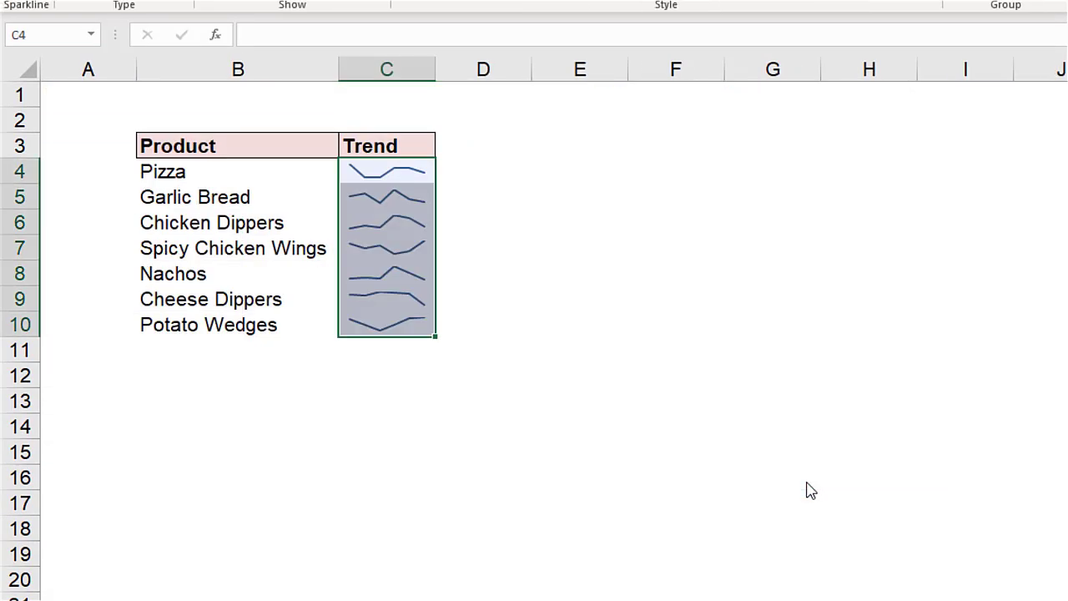
{"action": "left_click", "coordinate": [648, 408]}
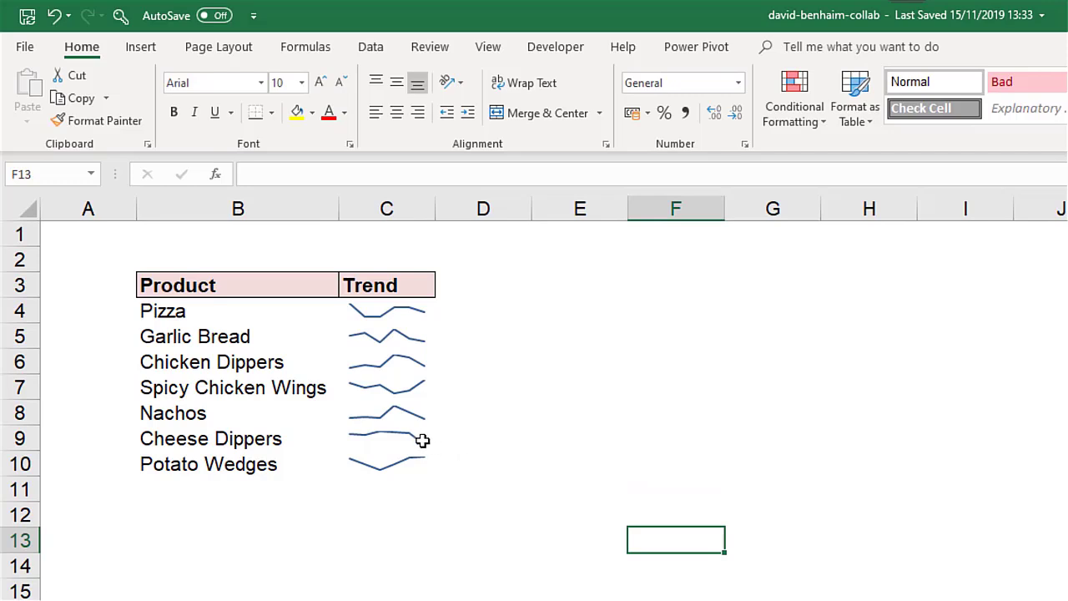
Step: Change the Trend sparklines to the Column type and highlight their high points
{"action": "left_click", "coordinate": [422, 440]}
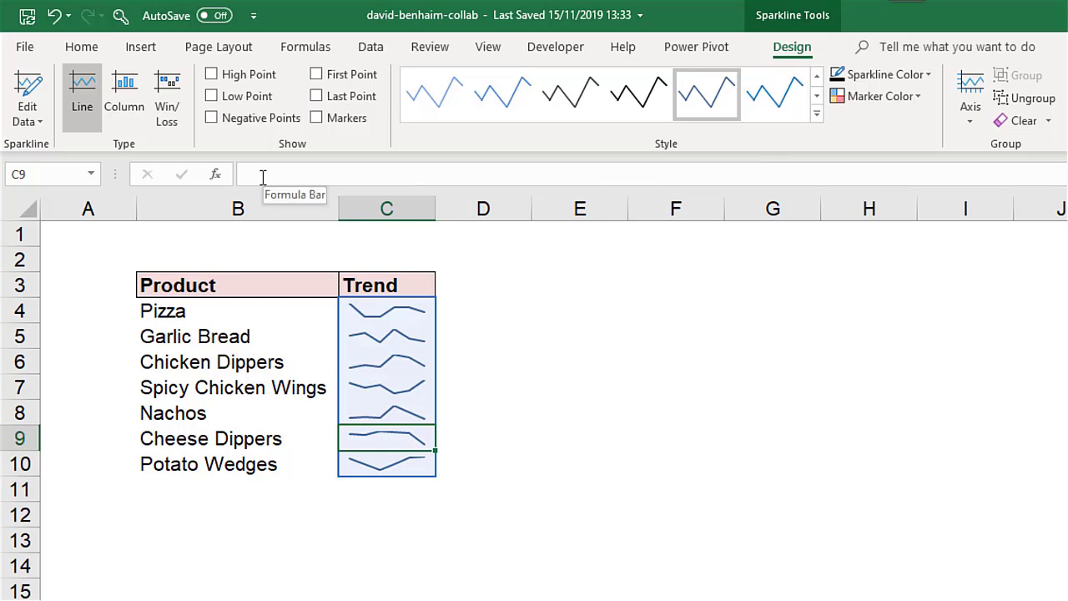
{"action": "left_click", "coordinate": [140, 125]}
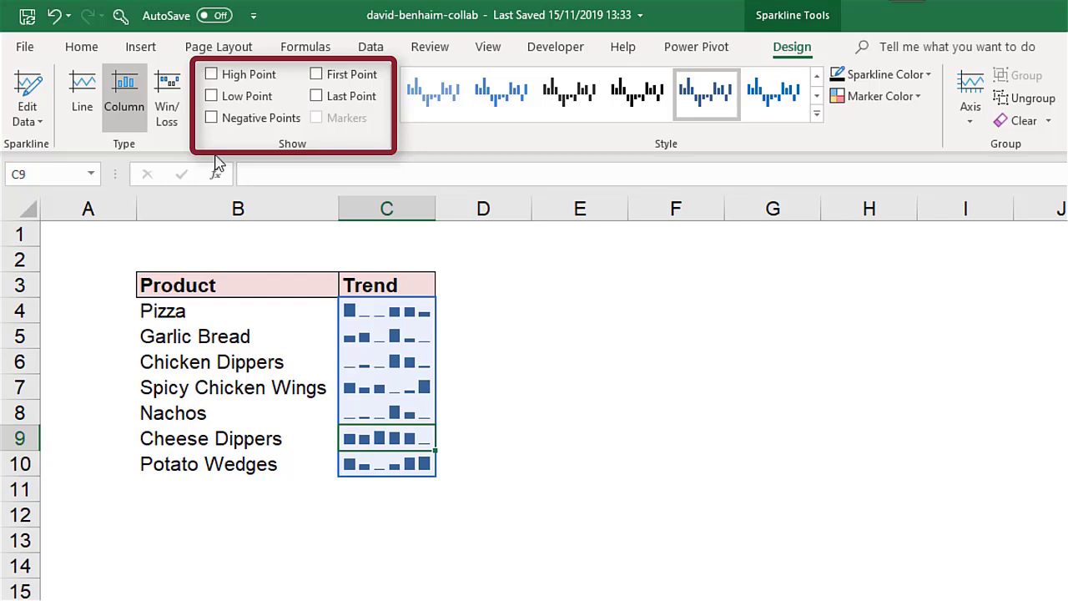
{"action": "left_click", "coordinate": [211, 75]}
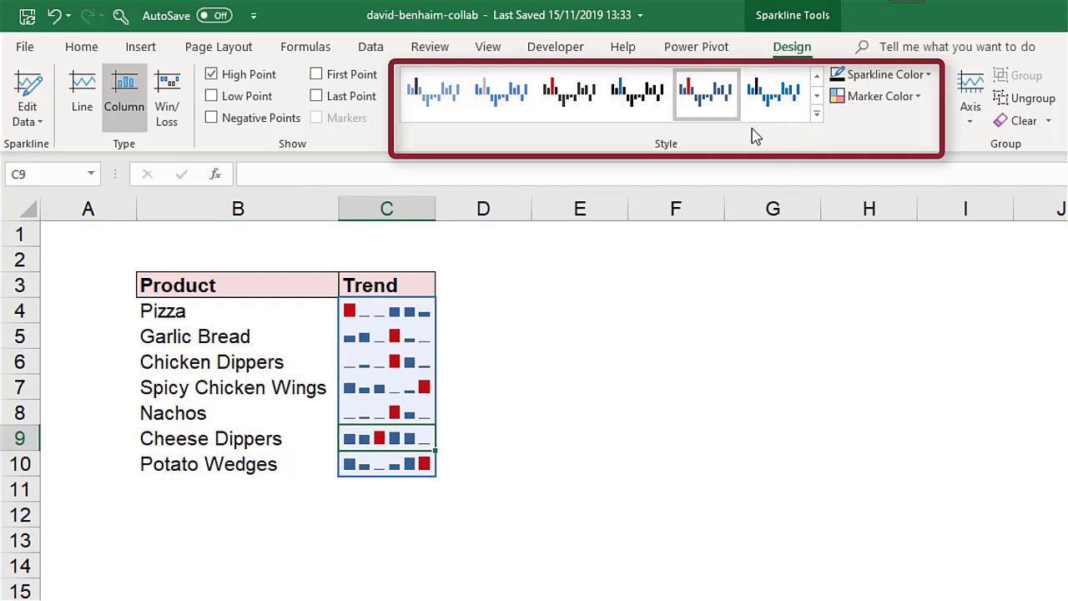
Step: Apply the black sparkline style with red high points to the Trend sparklines and look through the remaining styles
{"action": "left_click", "coordinate": [582, 107]}
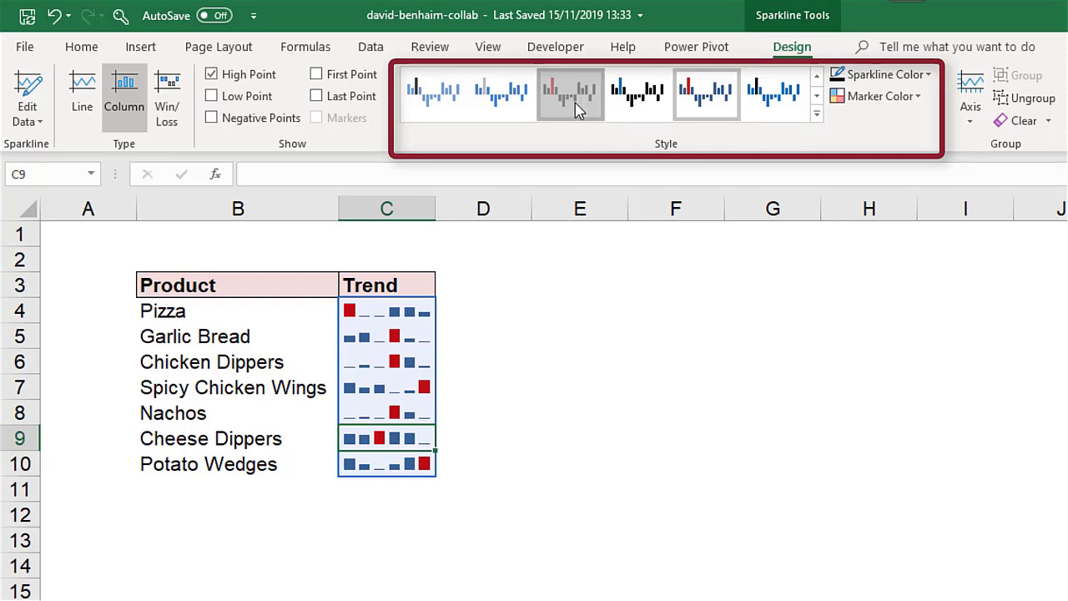
{"action": "left_click", "coordinate": [816, 114]}
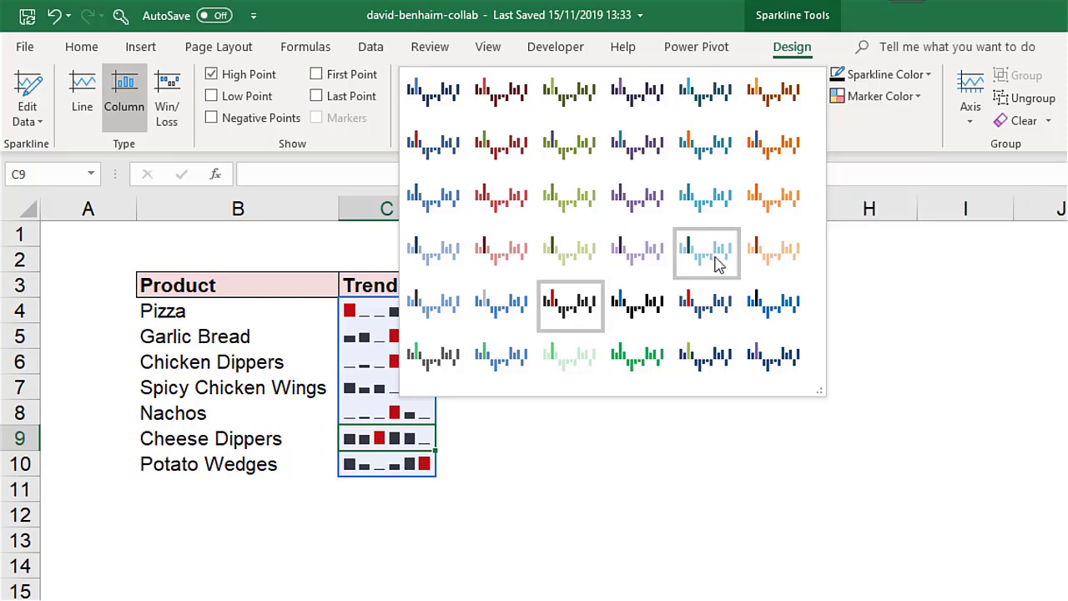
{"action": "left_click", "coordinate": [705, 371]}
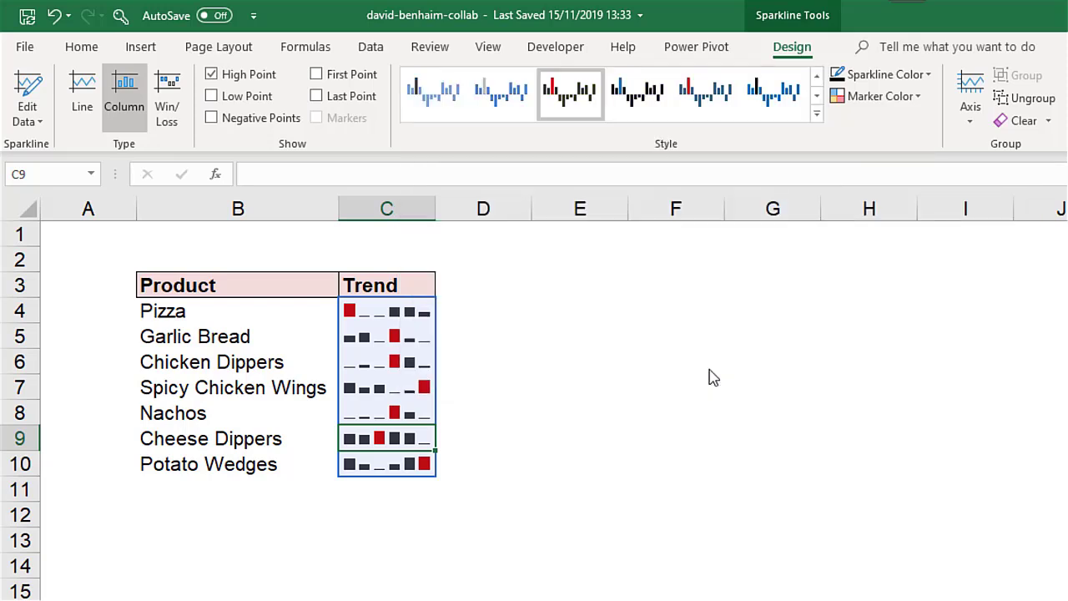
{"action": "left_click", "coordinate": [546, 420]}
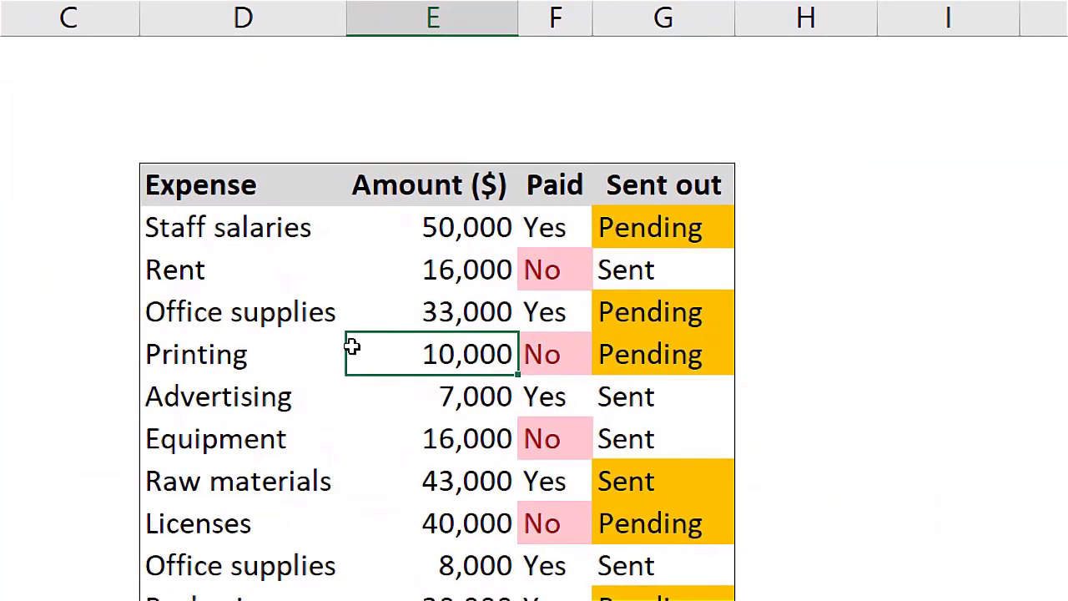
{"action": "left_click", "coordinate": [680, 220]}
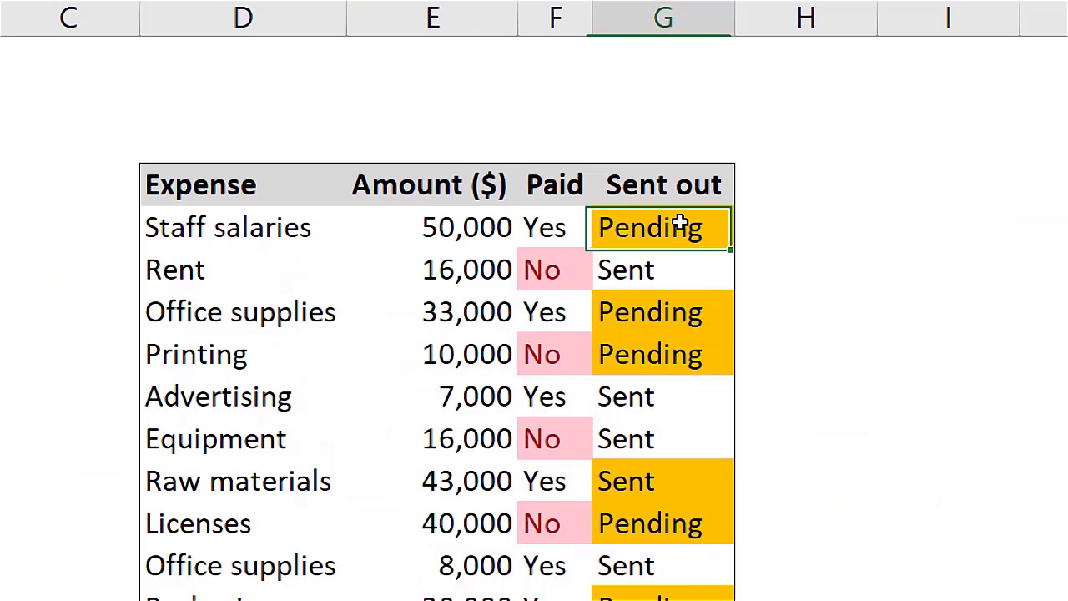
{"action": "left_click", "coordinate": [677, 310]}
{"action": "left_click", "coordinate": [680, 370]}
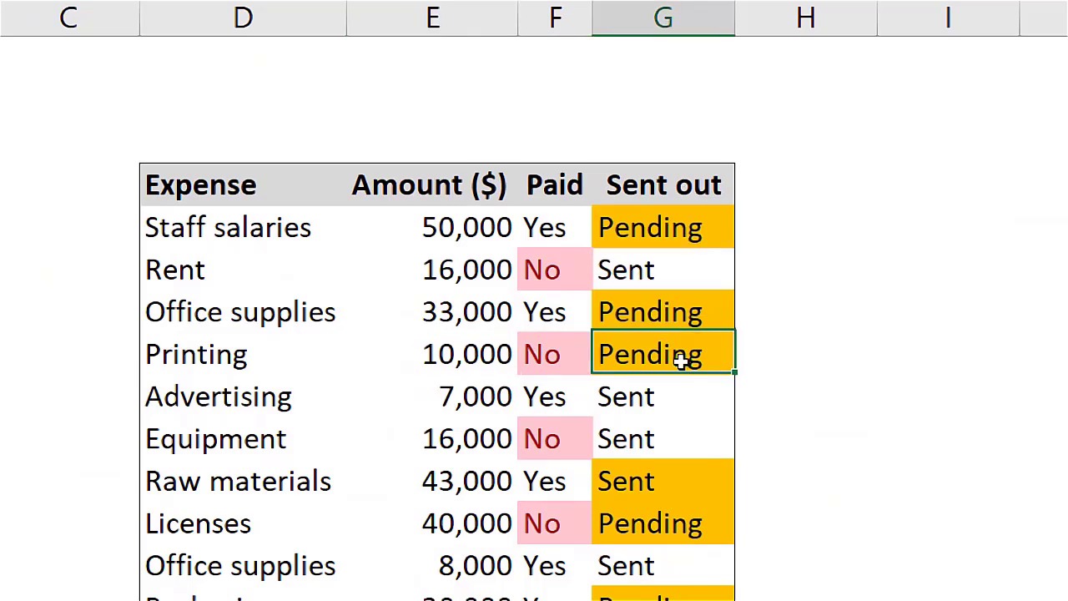
{"action": "left_click", "coordinate": [681, 485]}
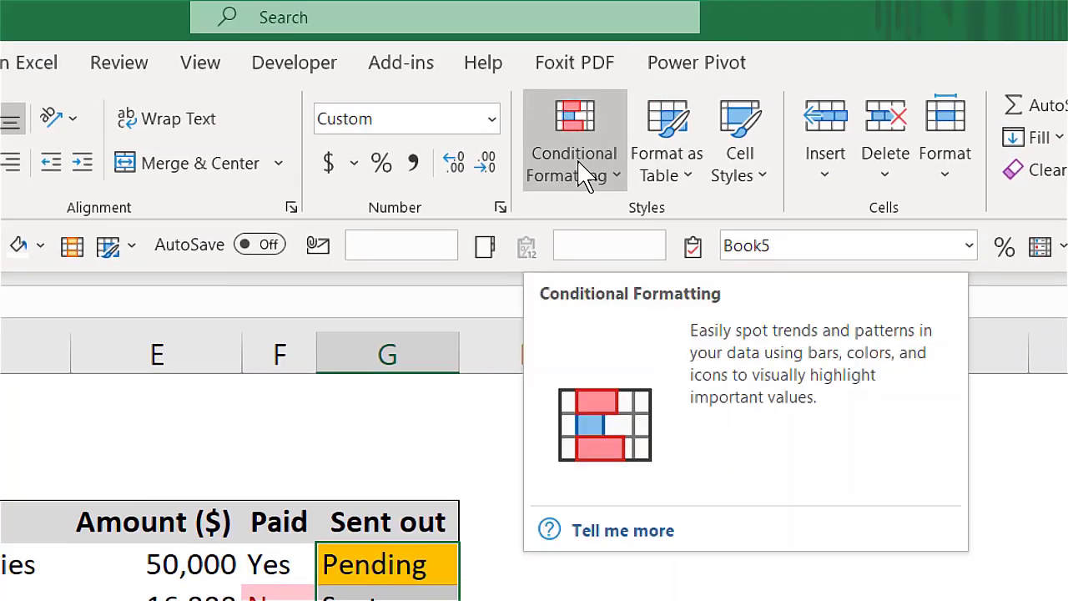
Step: Add a conditional formatting rule to the Sent out cells that formats text containing "Sent" with Green Fill with Dark Green Text
{"action": "left_click", "coordinate": [587, 176]}
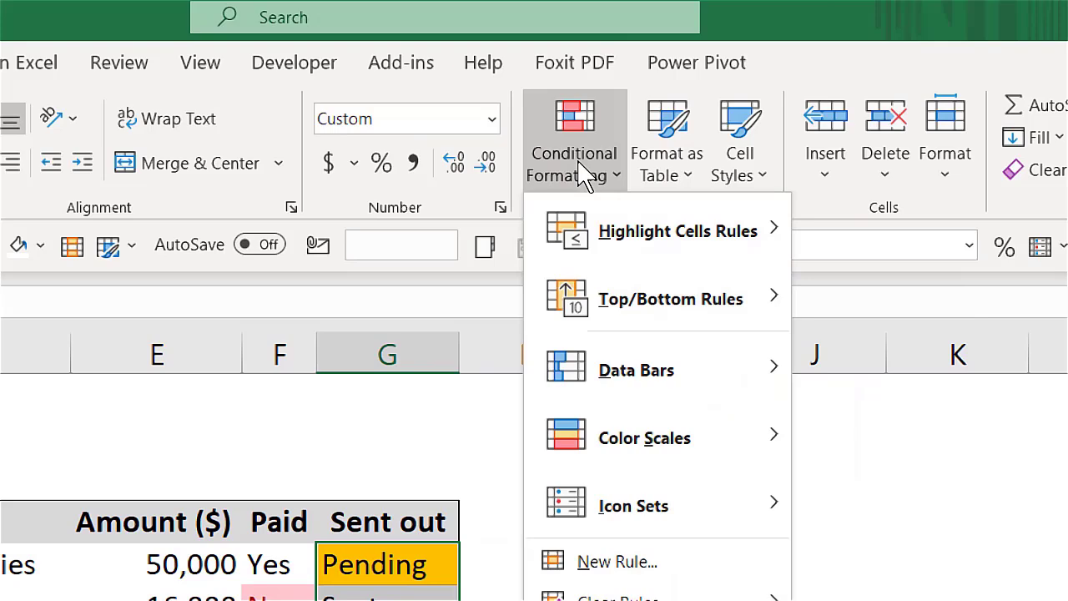
{"action": "mouse_move", "coordinate": [592, 226]}
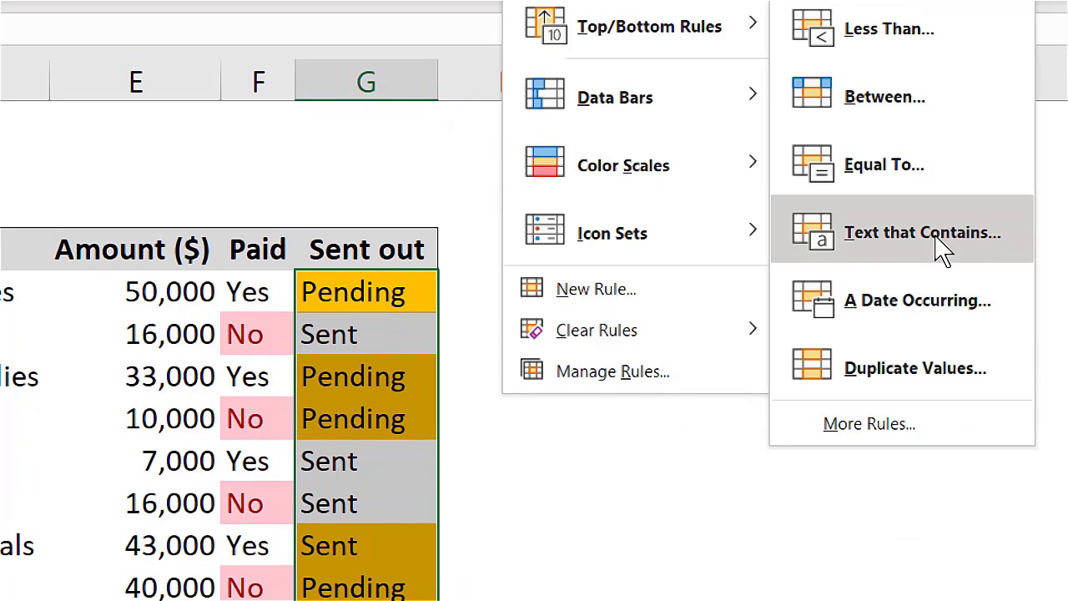
{"action": "left_click", "coordinate": [941, 246]}
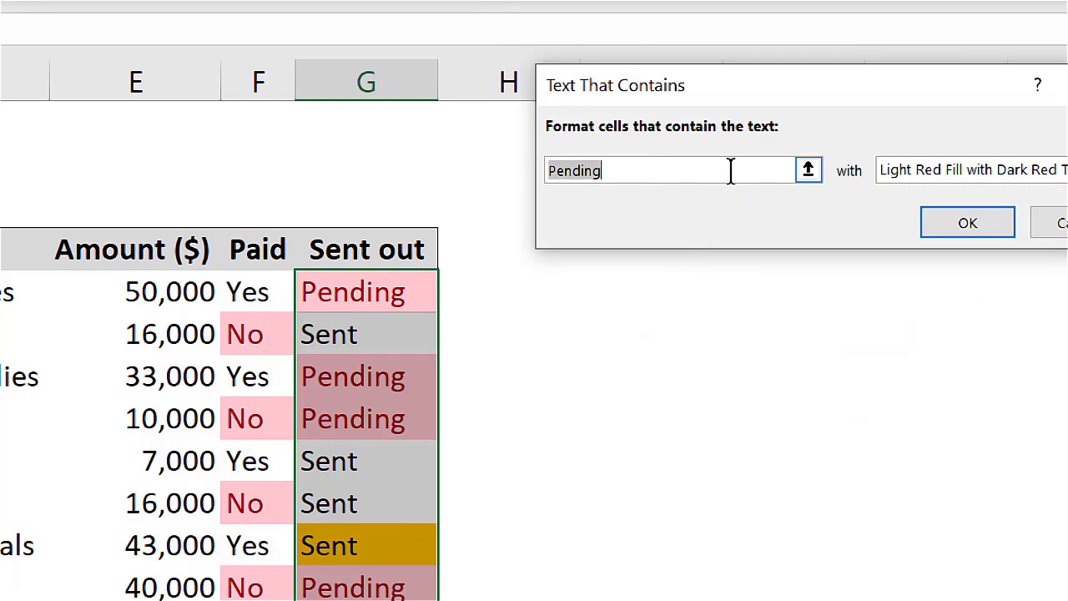
{"action": "type", "text": "Sent"}
{"action": "key", "text": "Tab"}
{"action": "left_click", "coordinate": [981, 176]}
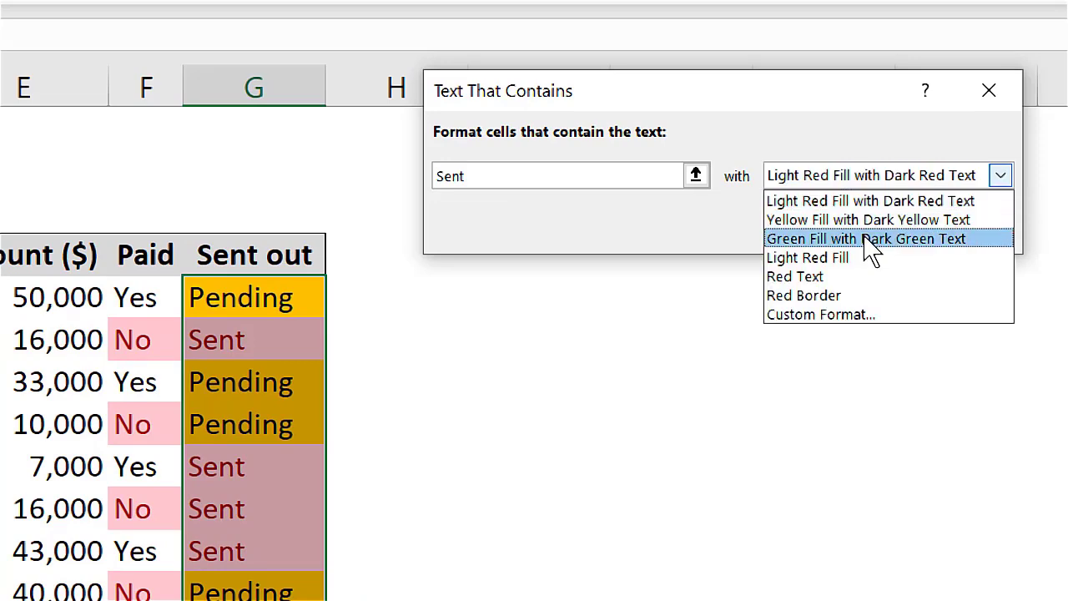
{"action": "left_click", "coordinate": [868, 239]}
{"action": "left_click", "coordinate": [835, 227]}
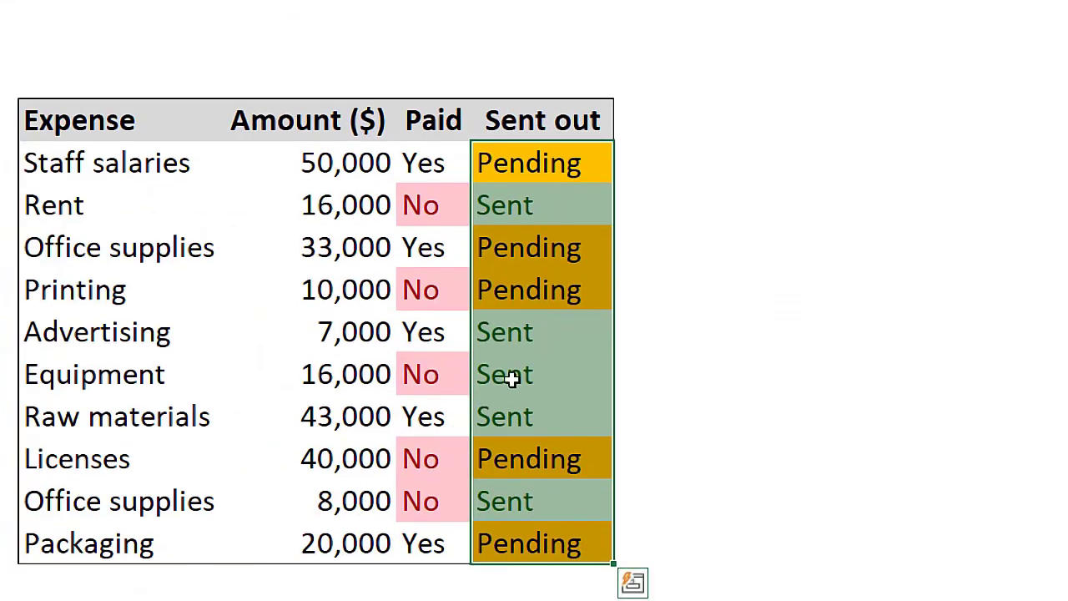
{"action": "left_click", "coordinate": [326, 414]}
{"action": "left_click", "coordinate": [348, 442]}
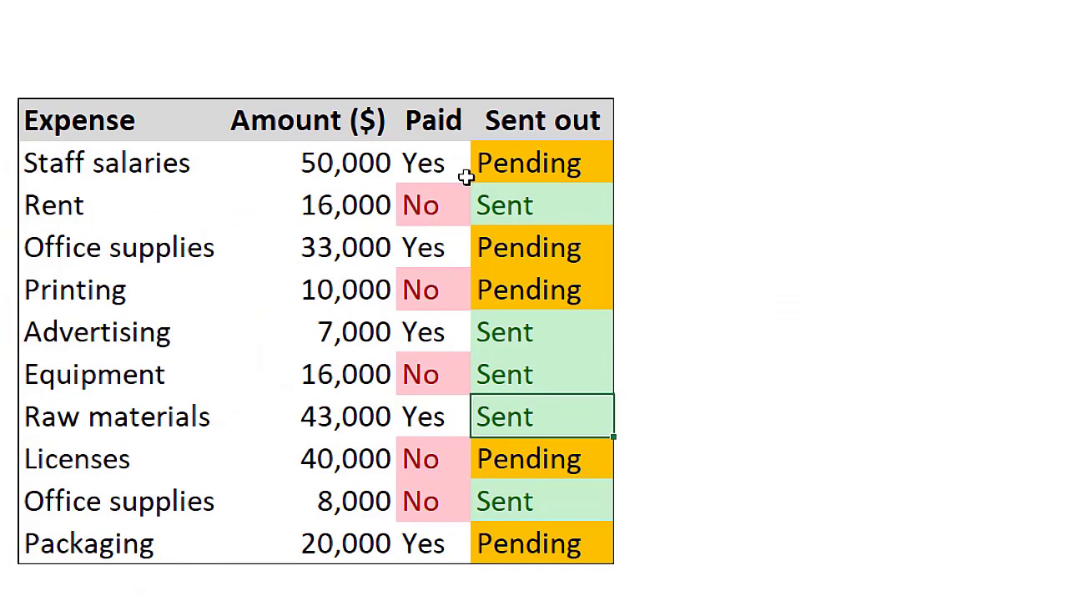
Step: Change the Sent out entry of the Rent expense to "Sent now"
{"action": "left_click", "coordinate": [439, 179]}
{"action": "key", "text": "Down"}
{"action": "key", "text": "Down"}
{"action": "key", "text": "Right"}
{"action": "key", "text": "Up"}
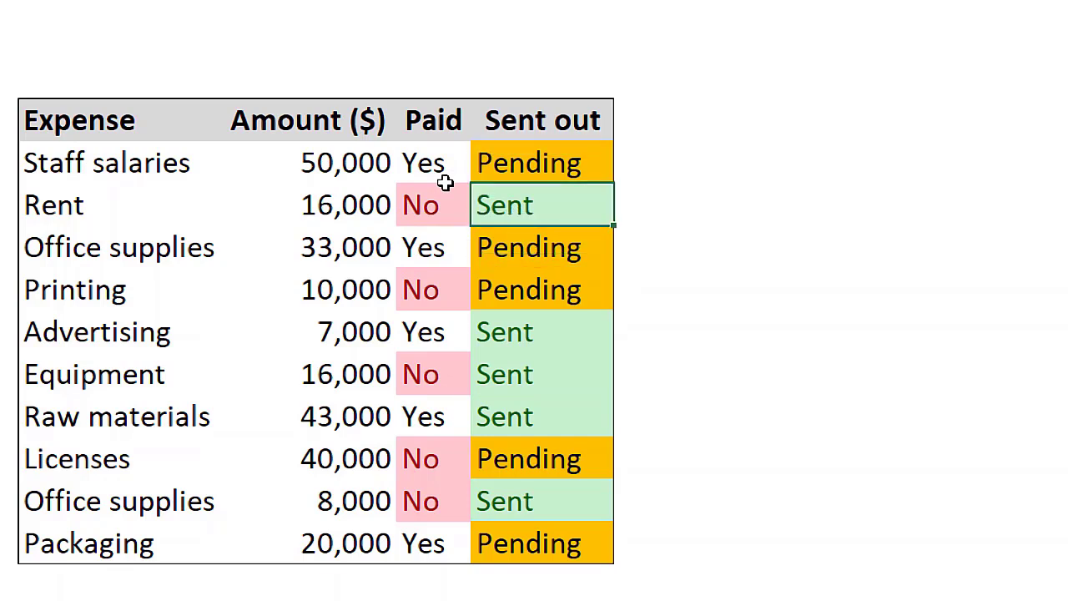
{"action": "key", "text": "F2"}
{"action": "type", "text": "now"}
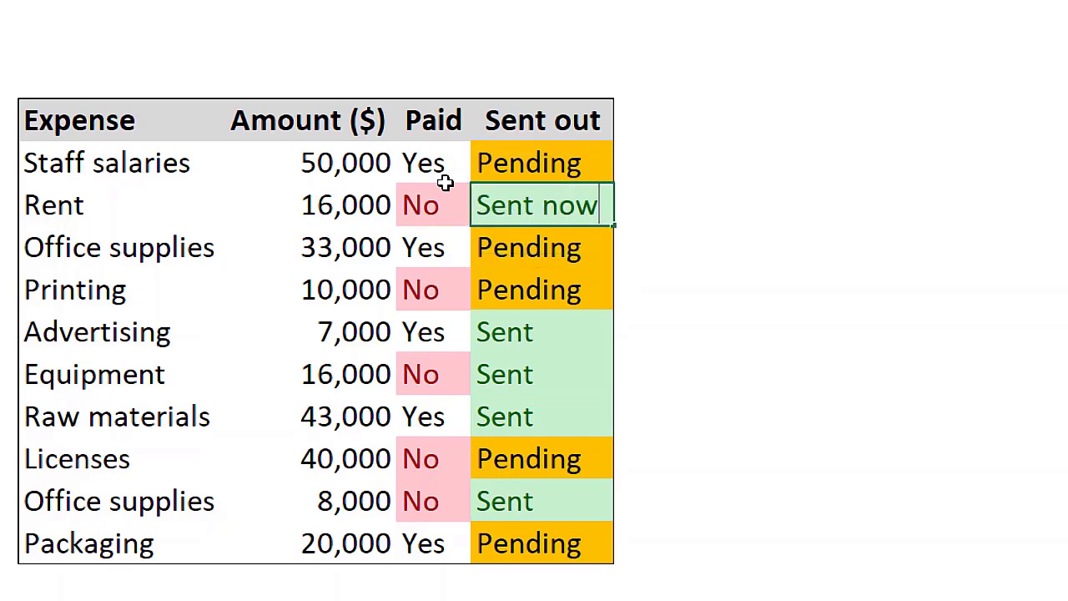
{"action": "key", "text": "Return"}
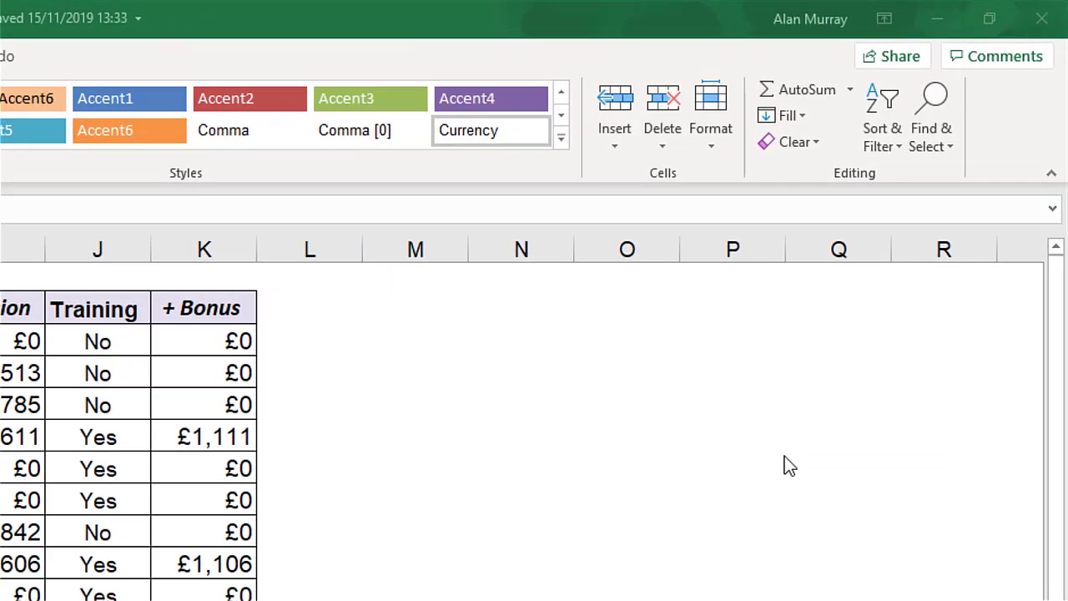
Step: Select all cells containing formulas in the salesperson table and fill them with a light olive green theme color
{"action": "left_click", "coordinate": [930, 155]}
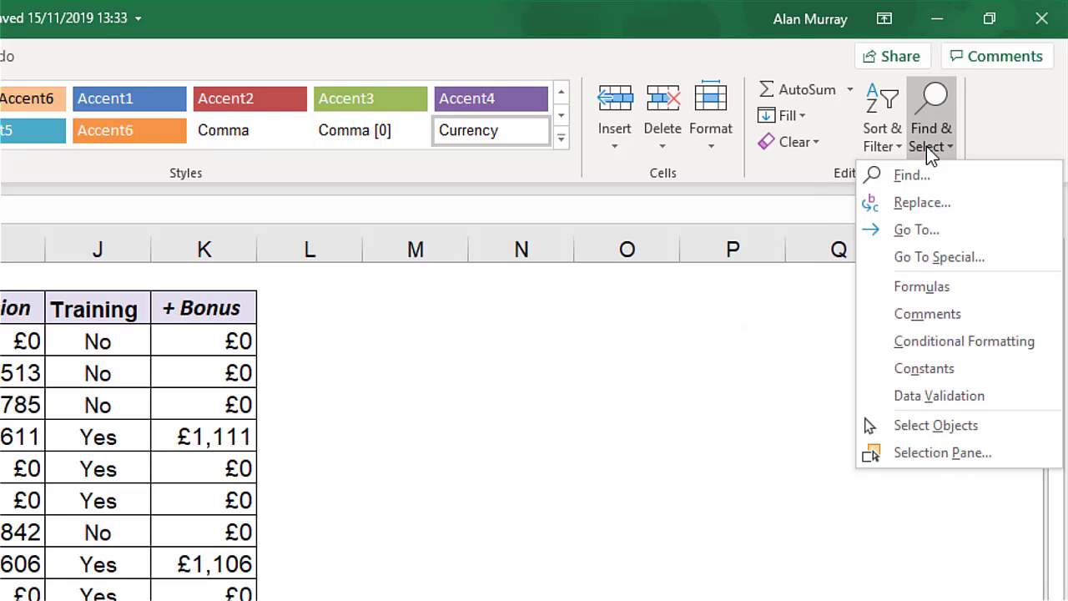
{"action": "left_click", "coordinate": [932, 287]}
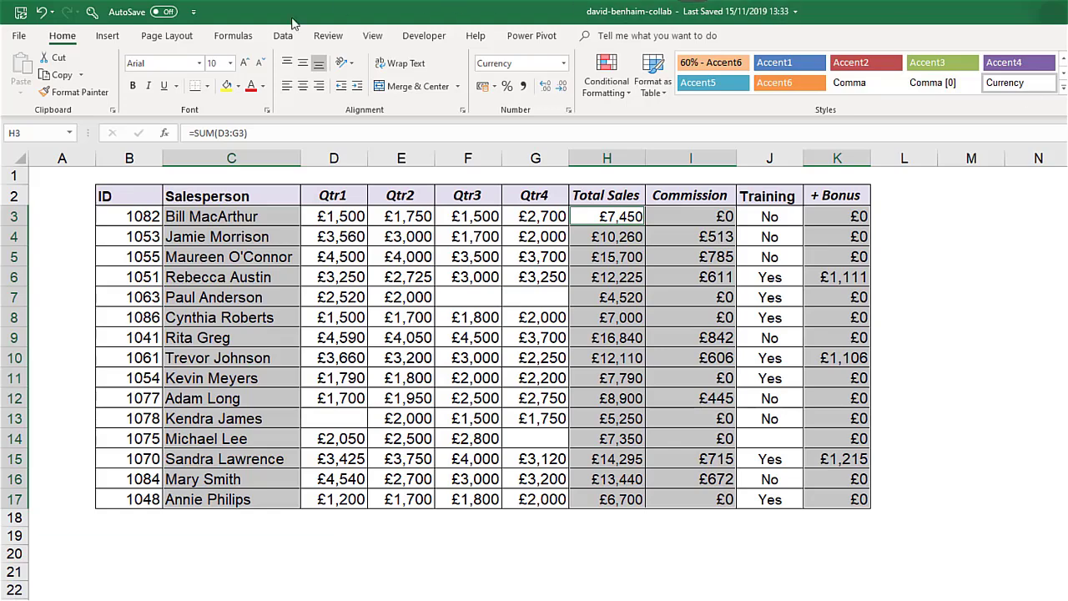
{"action": "left_click", "coordinate": [238, 87]}
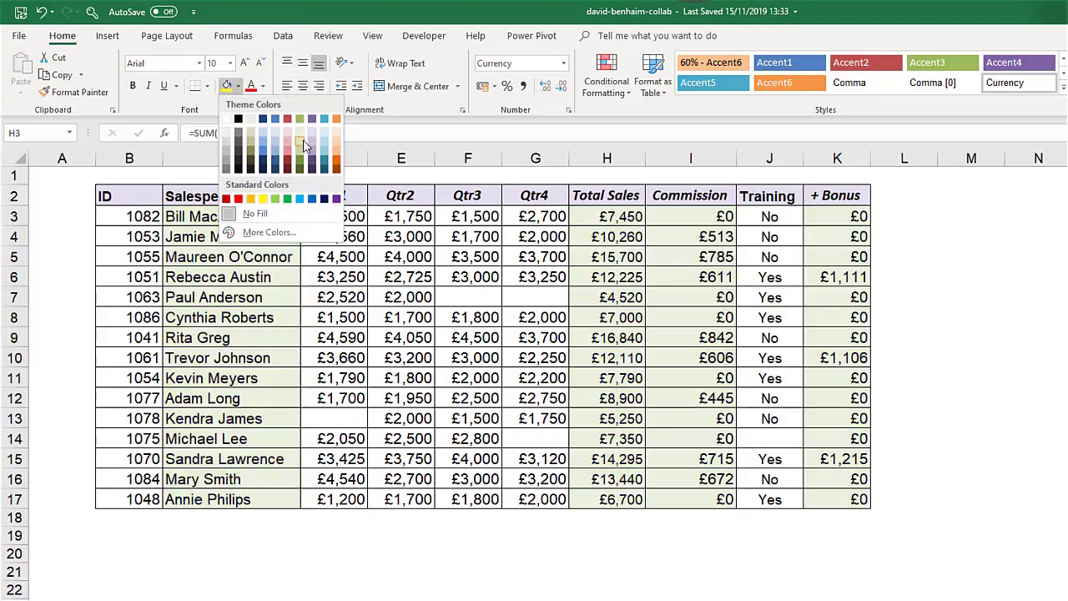
{"action": "left_click", "coordinate": [303, 139]}
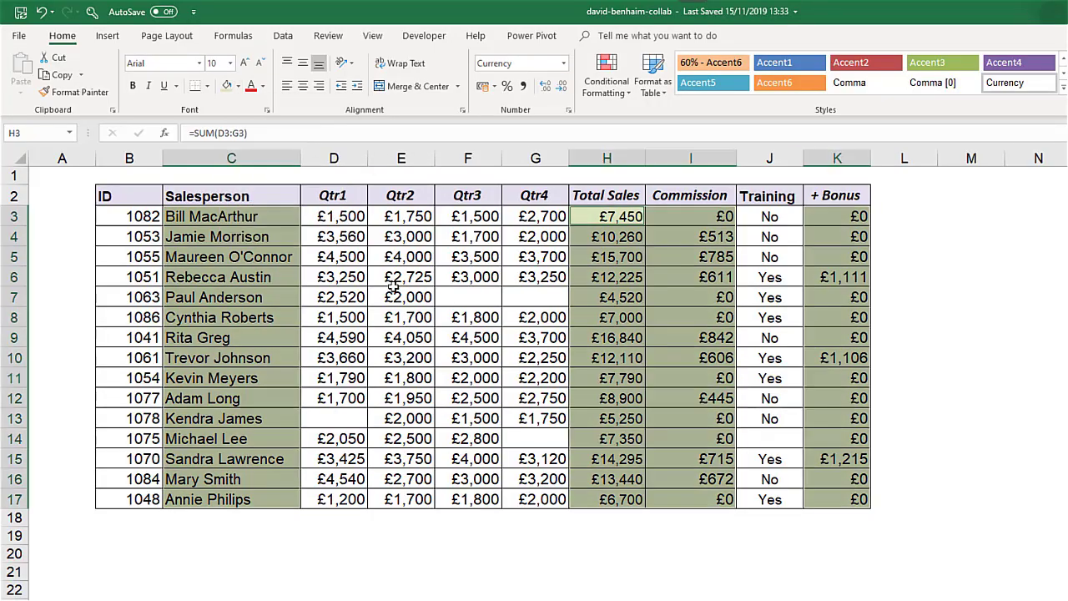
Step: On the Go To Special 2 sheet, select the blank cells in columns A to D with Go To Special and delete their sheet rows
{"action": "left_click", "coordinate": [493, 554]}
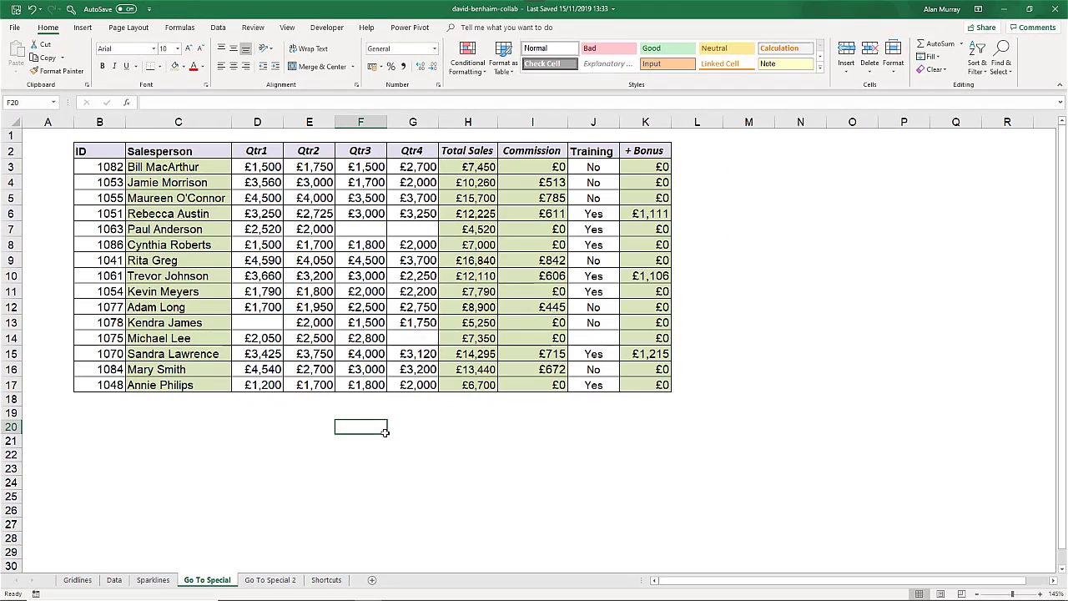
{"action": "left_click", "coordinate": [286, 584]}
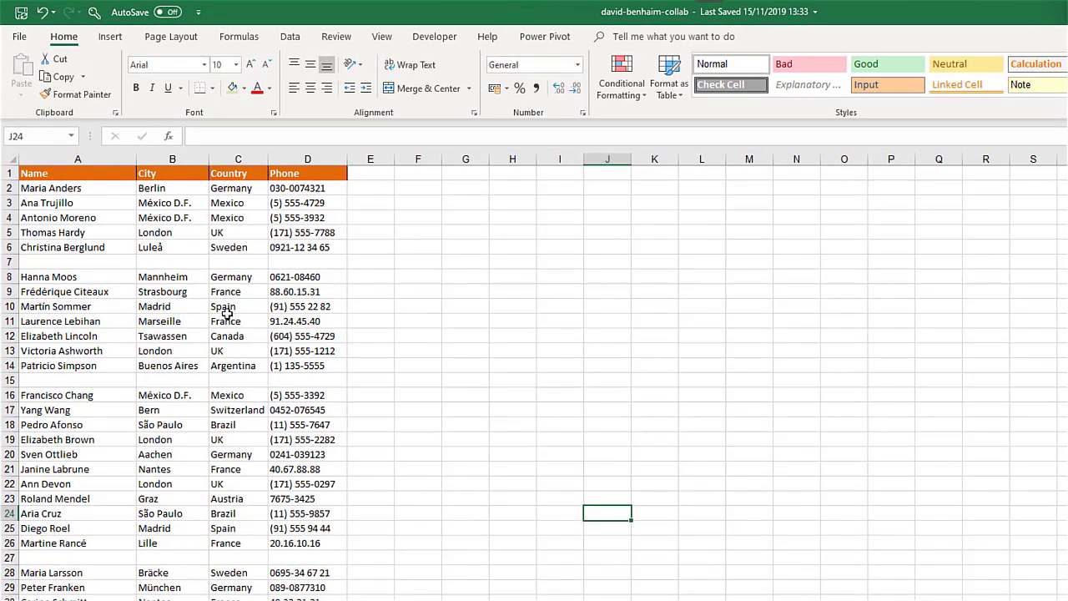
{"action": "left_click_drag", "start_coordinate": [98, 157], "coordinate": [301, 157]}
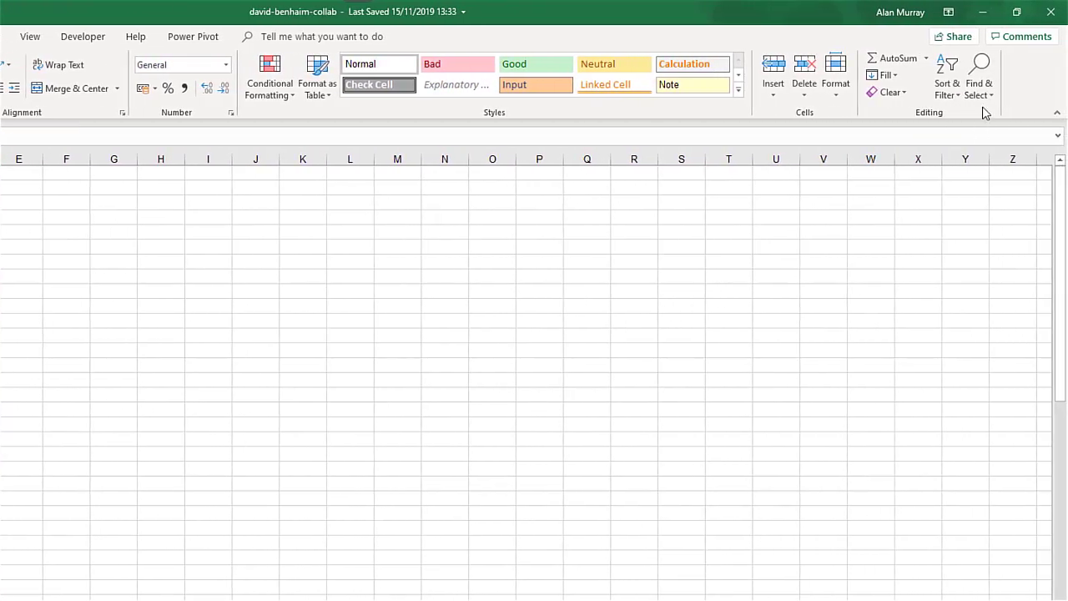
{"action": "left_click", "coordinate": [986, 95]}
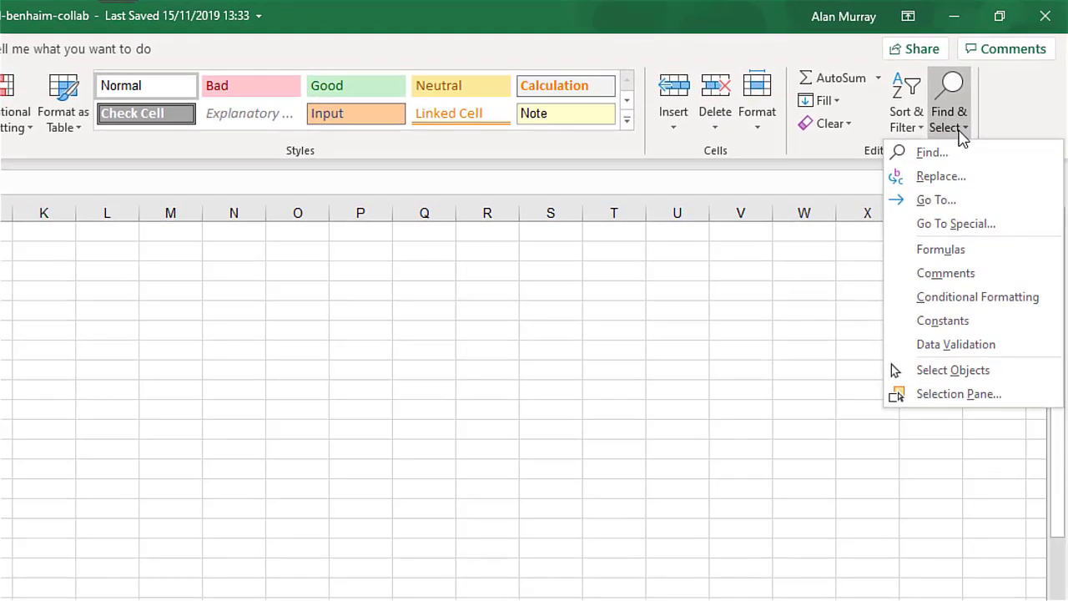
{"action": "left_click", "coordinate": [966, 232]}
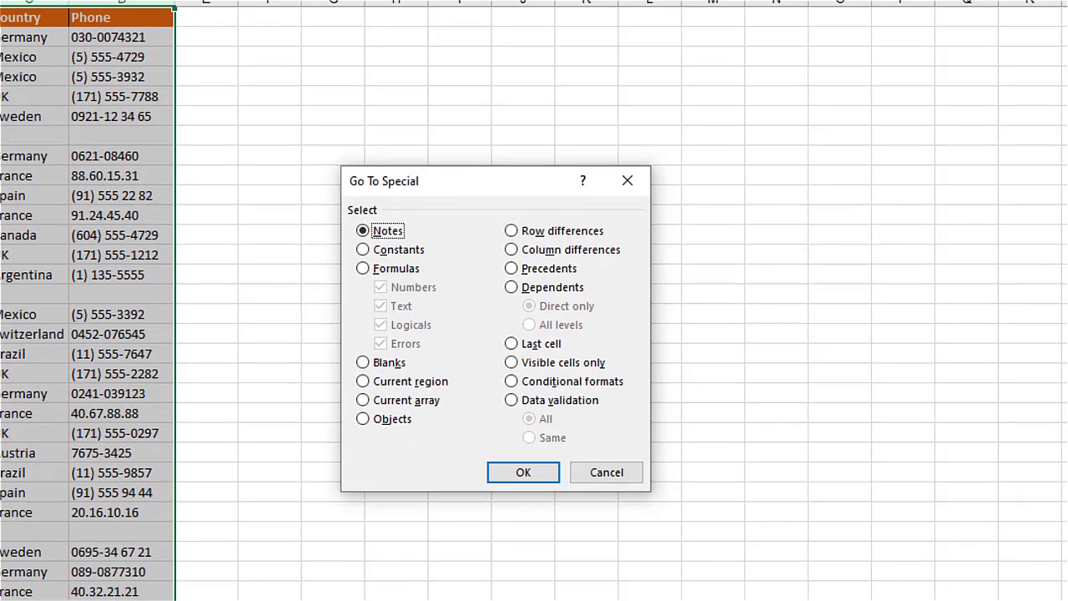
{"action": "left_click", "coordinate": [390, 362]}
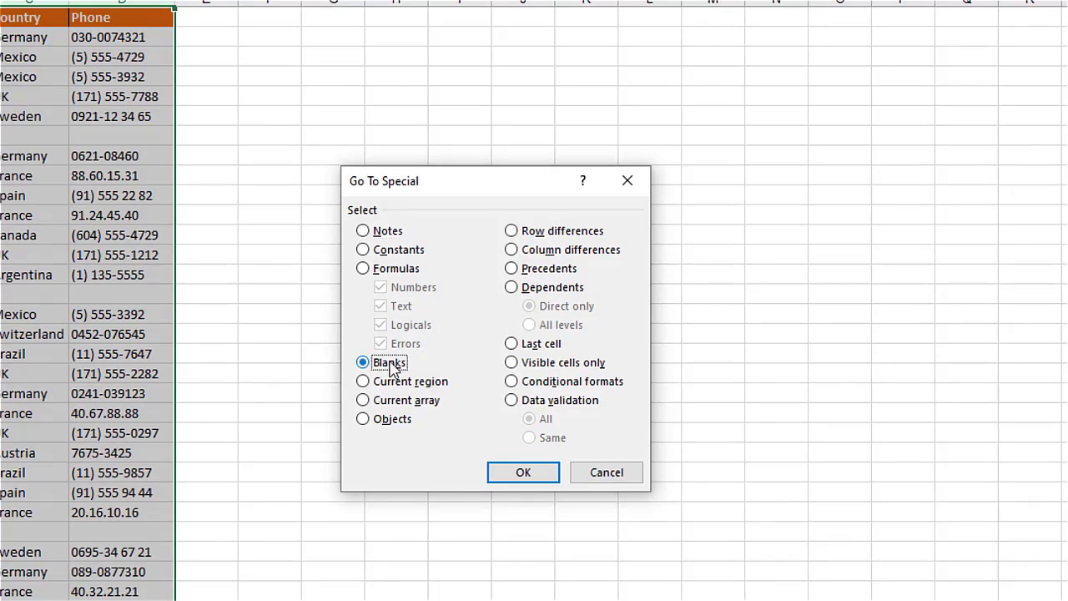
{"action": "left_click", "coordinate": [513, 473]}
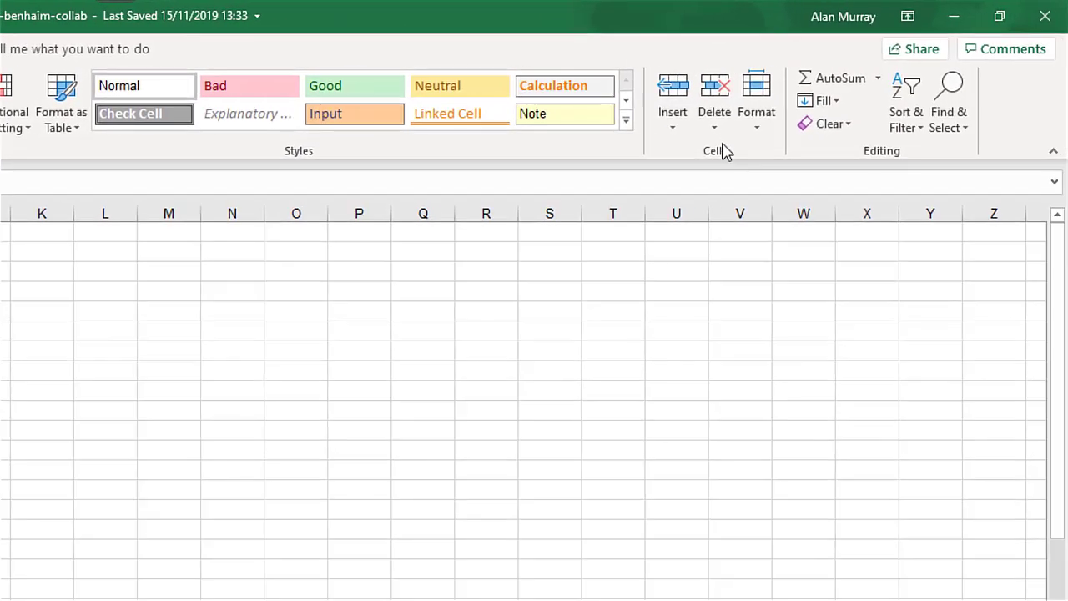
{"action": "left_click", "coordinate": [722, 140]}
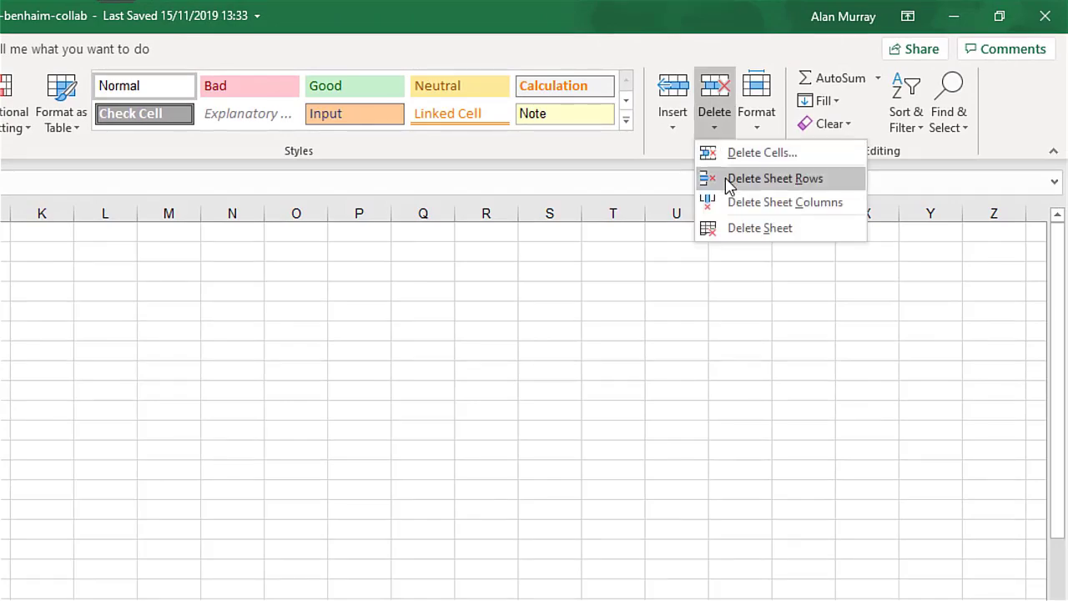
{"action": "left_click", "coordinate": [726, 178]}
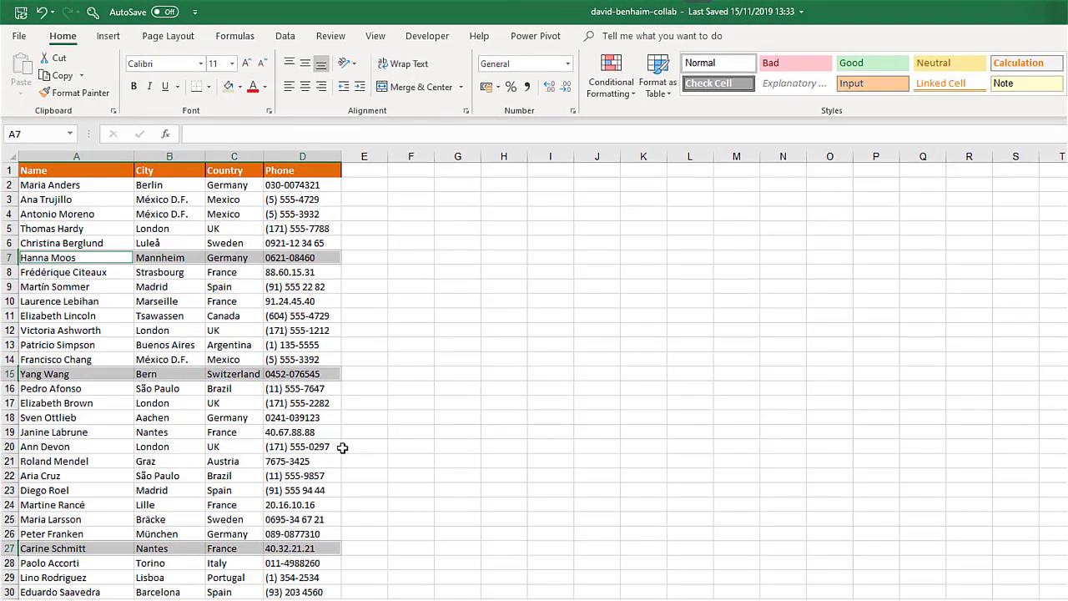
{"action": "left_click", "coordinate": [338, 447]}
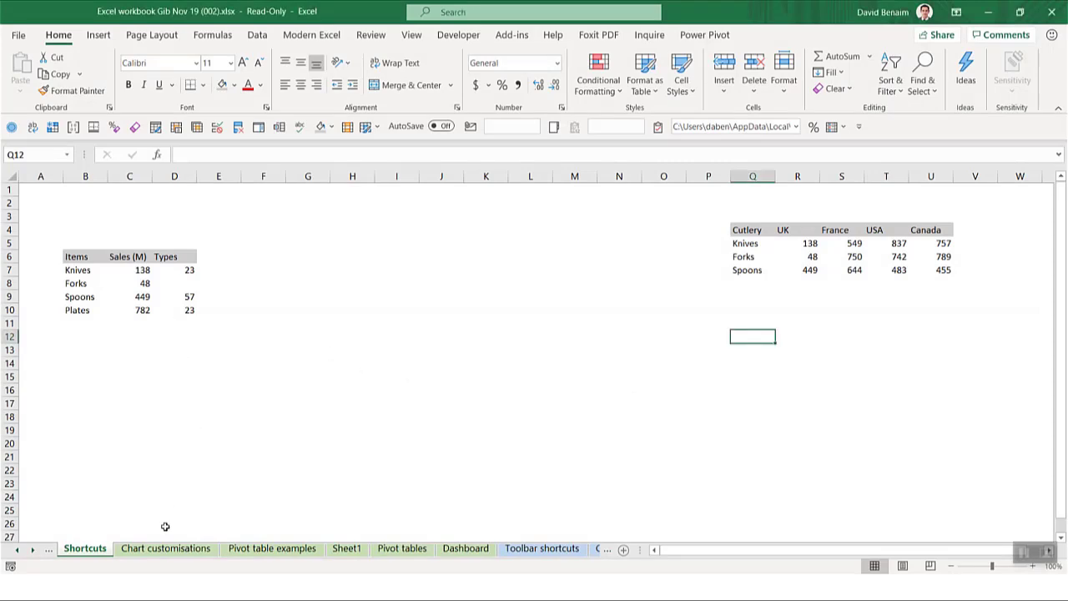
Step: Switch forward from the Shortcuts sheet to the Pivot table examples sheet and return to Shortcuts
{"action": "key", "text": "ctrl+Page_Down"}
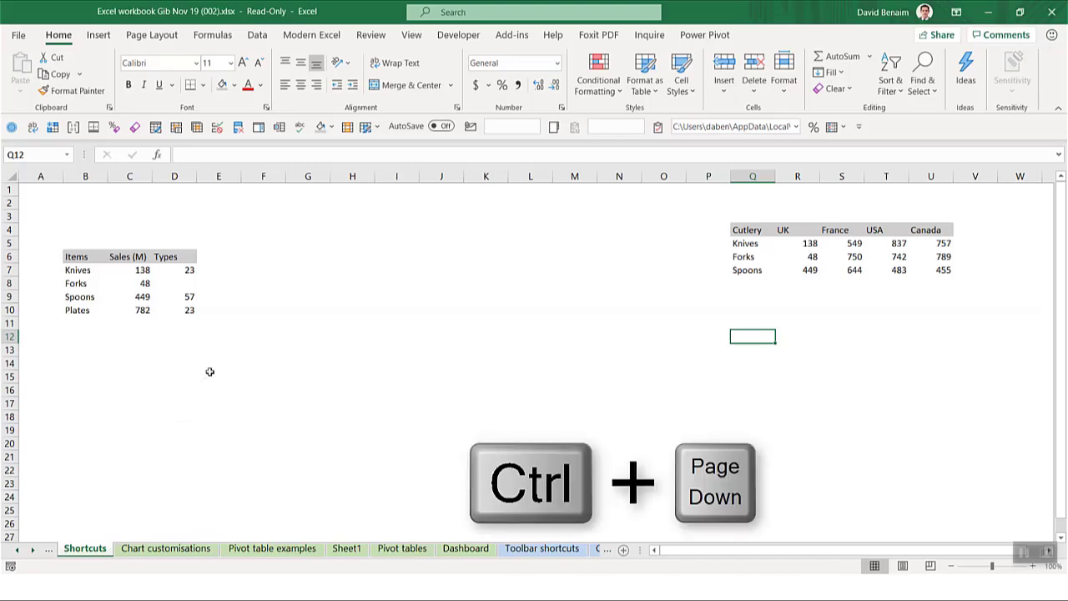
{"action": "key", "text": "ctrl+Page_Down"}
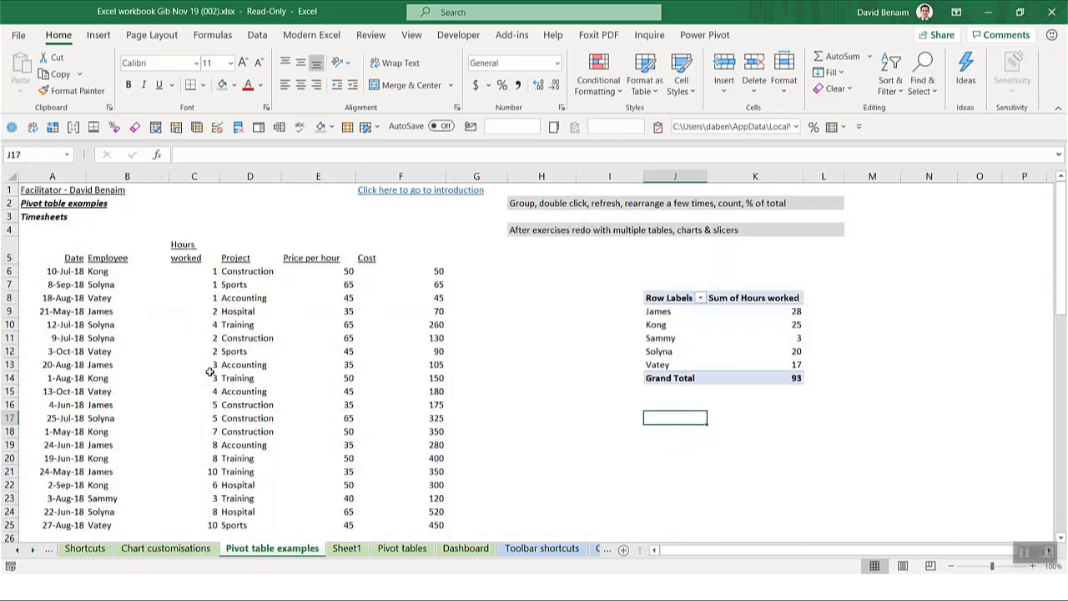
{"action": "key", "text": "ctrl+Page_Up"}
{"action": "key", "text": "ctrl+Page_Up"}
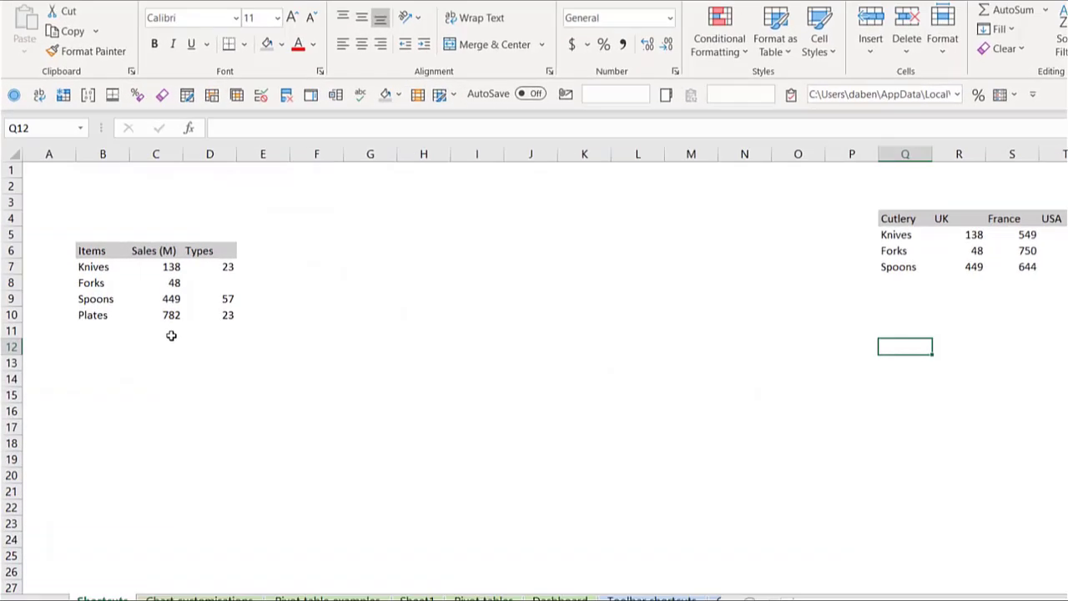
Step: Add AutoSum totals below the Items table, summing C7:C10 in C11 and D9:D10 in D11
{"action": "left_click", "coordinate": [171, 331]}
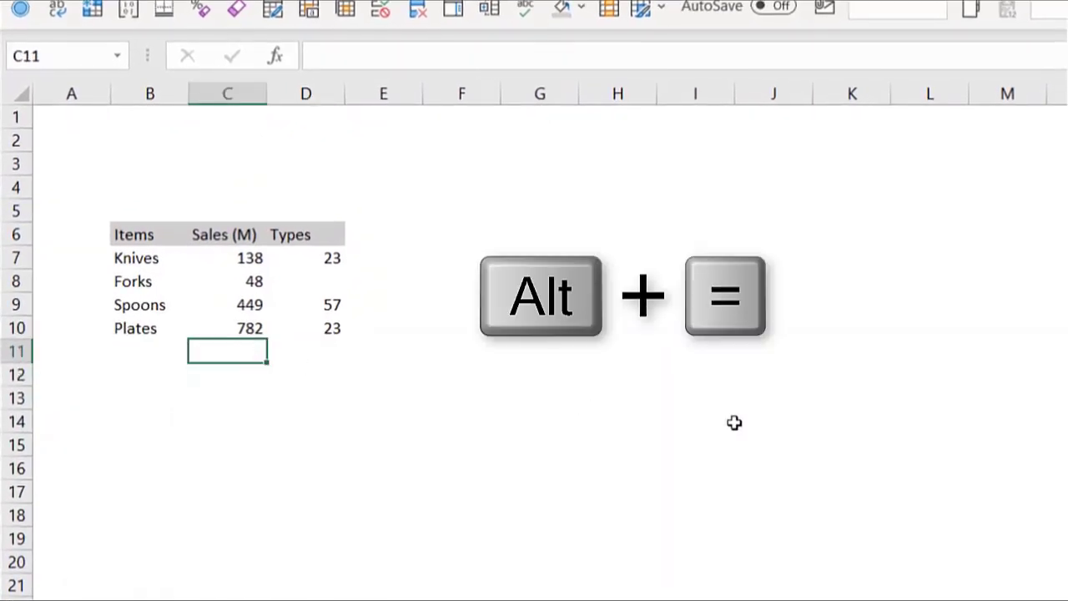
{"action": "key", "text": "alt+equal"}
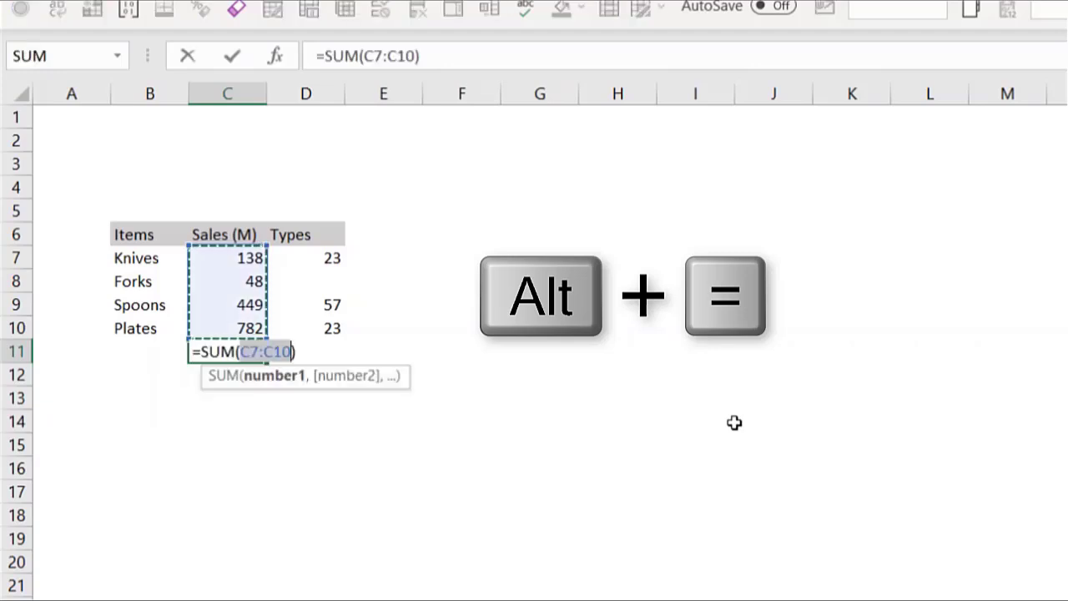
{"action": "key", "text": "Return"}
{"action": "key", "text": "Up"}
{"action": "key", "text": "Right"}
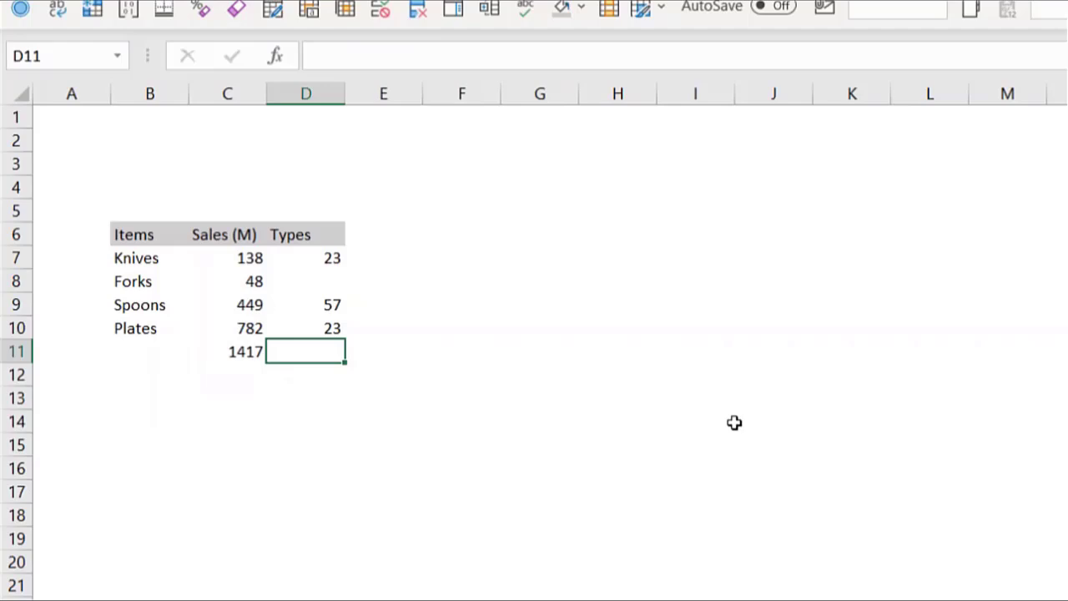
{"action": "key", "text": "alt+equal"}
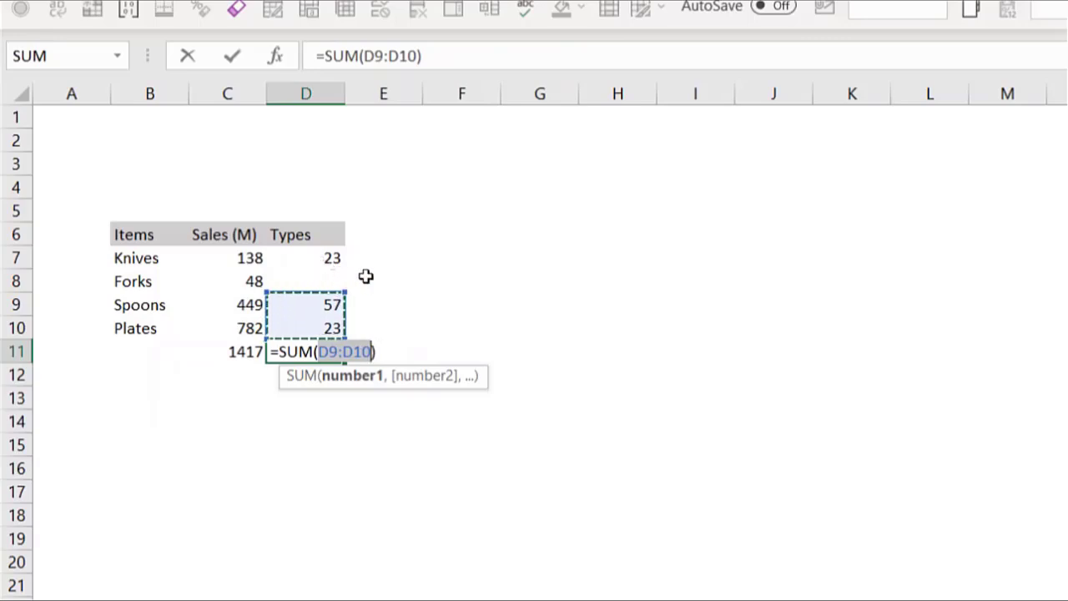
{"action": "key", "text": "Return"}
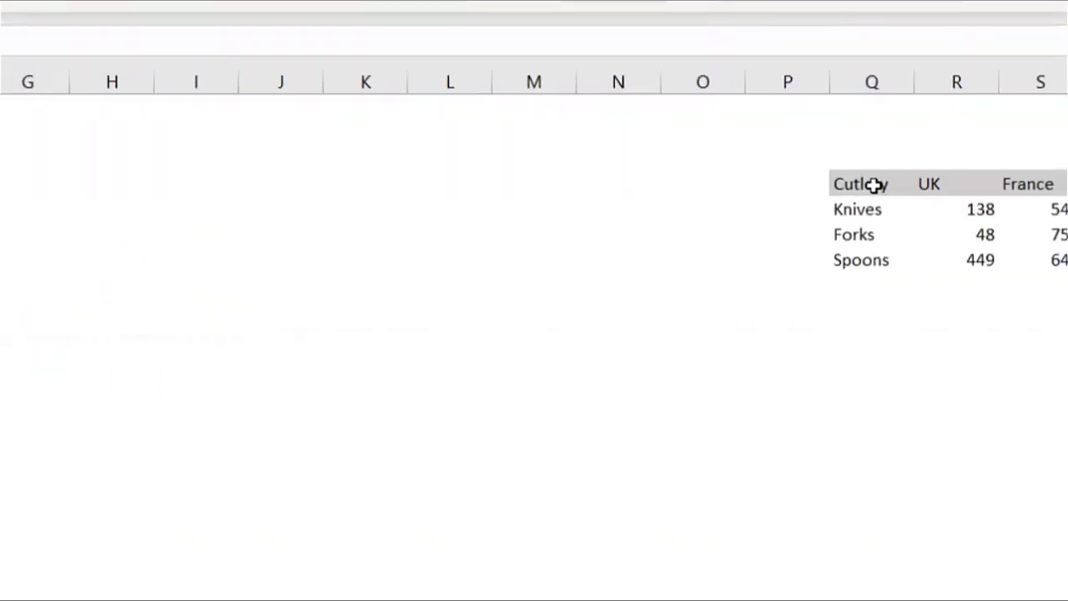
Step: AutoSum the Cutlery table over Q4:V8 to add row totals in column V and column totals in row 8
{"action": "left_click_drag", "start_coordinate": [875, 184], "coordinate": [885, 269]}
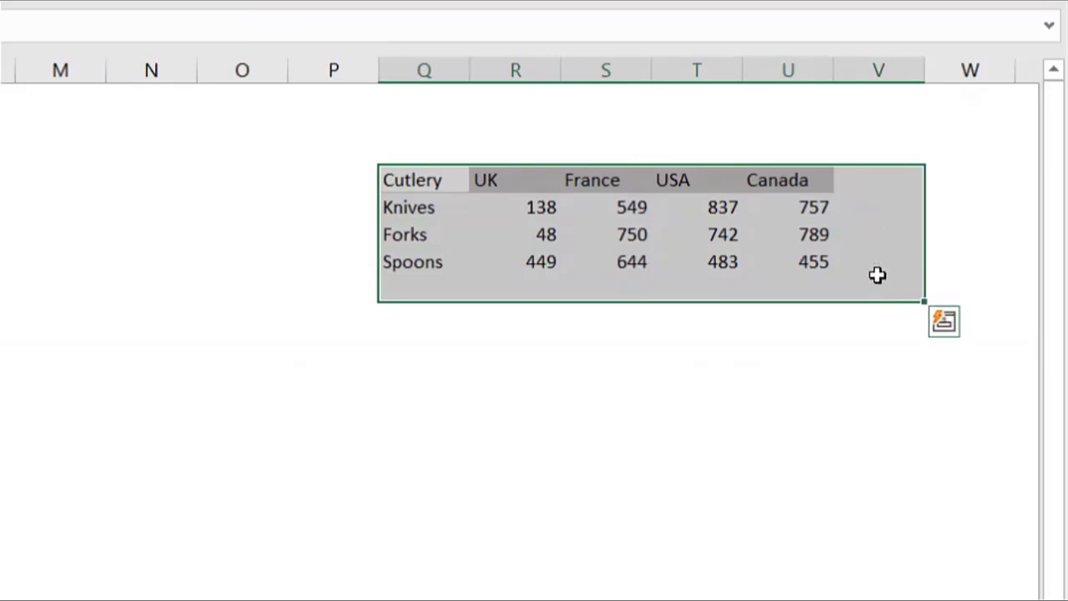
{"action": "key", "text": "alt+equal"}
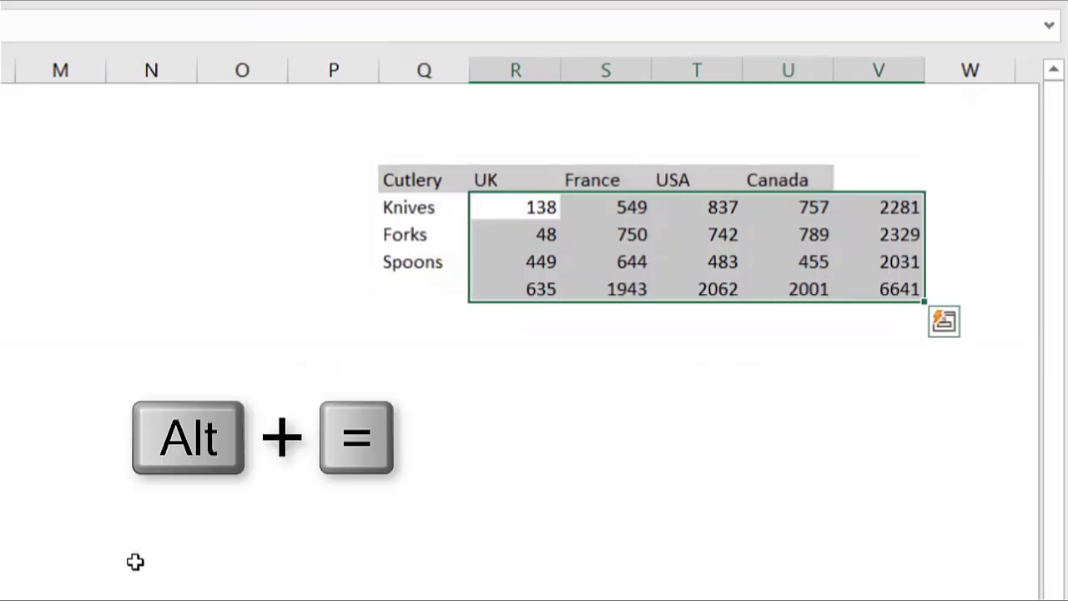
Step: Inspect the Cutlery table's total formulas in the Forks row total V6 and the USA column total T8
{"action": "key", "text": "Right"}
{"action": "key", "text": "Right"}
{"action": "key", "text": "Right"}
{"action": "key", "text": "Right"}
{"action": "key", "text": "Down"}
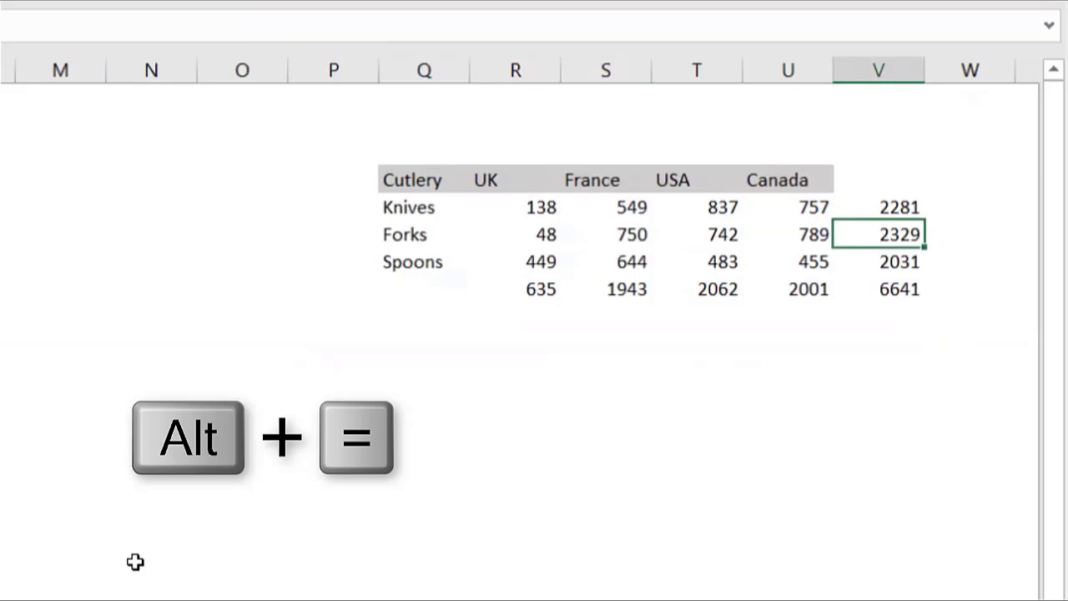
{"action": "key", "text": "F2"}
{"action": "key", "text": "Escape"}
{"action": "key", "text": "Down"}
{"action": "key", "text": "Down"}
{"action": "key", "text": "Left"}
{"action": "key", "text": "Left"}
{"action": "key", "text": "F2"}
{"action": "key", "text": "Escape"}
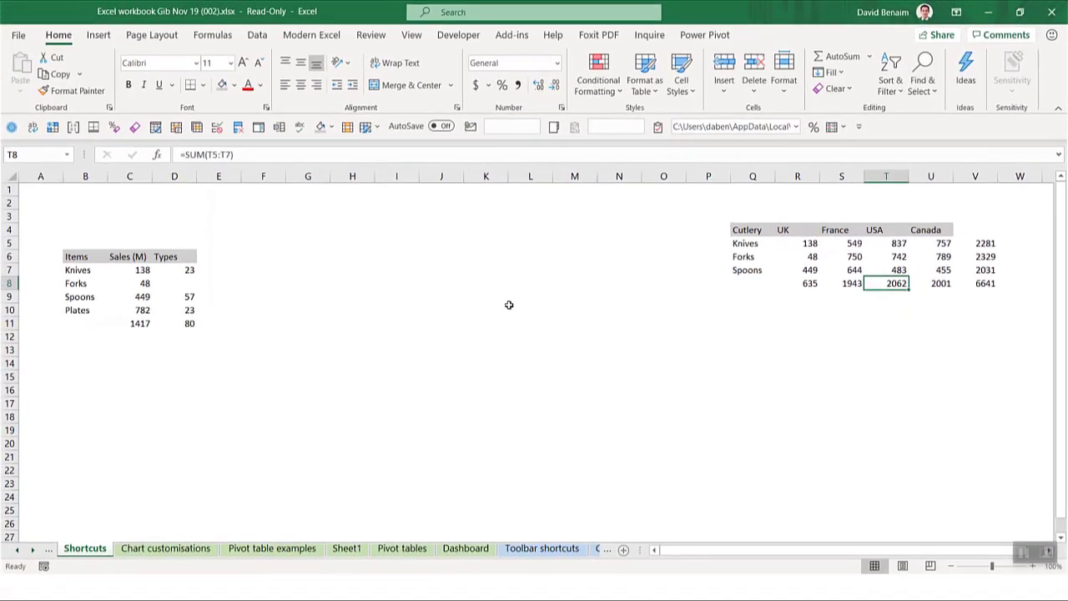
{"action": "left_click", "coordinate": [506, 304]}
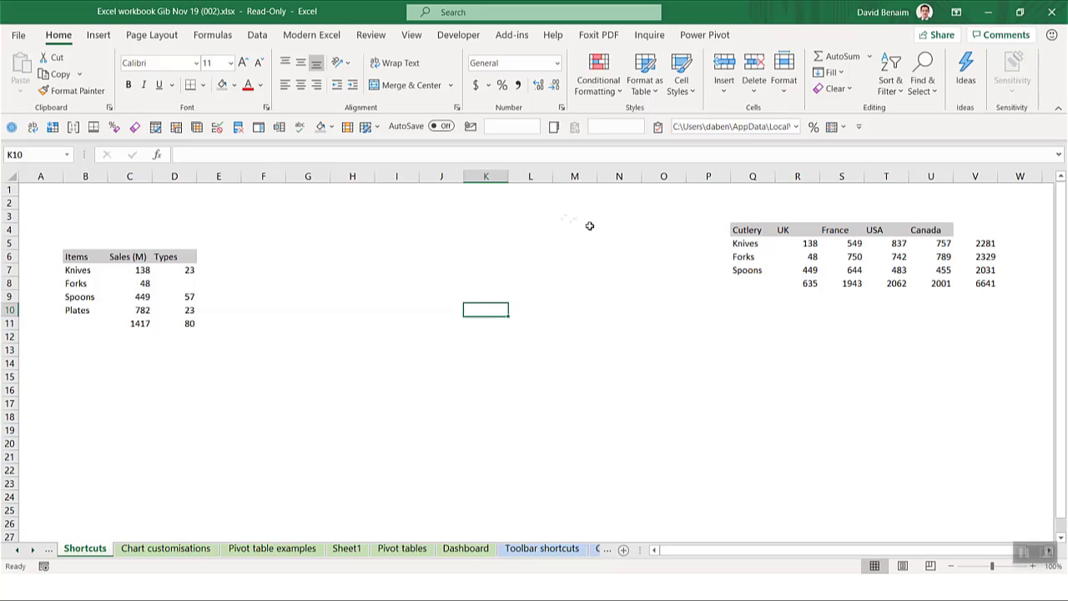
{"action": "left_click", "coordinate": [613, 83]}
{"action": "mouse_move", "coordinate": [676, 118]}
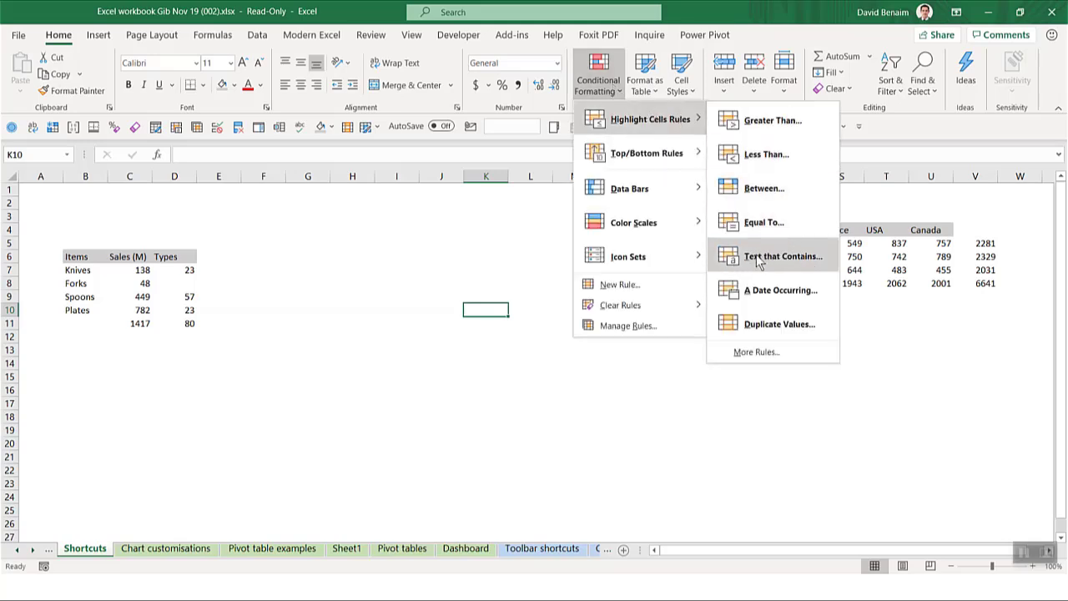
{"action": "left_click", "coordinate": [829, 89]}
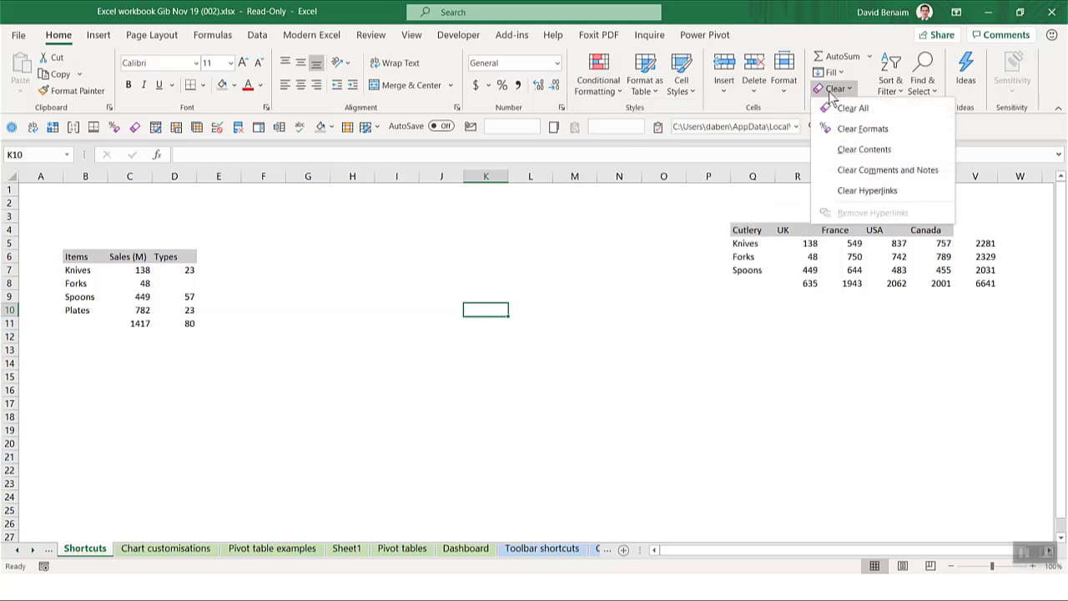
{"action": "left_click", "coordinate": [459, 255]}
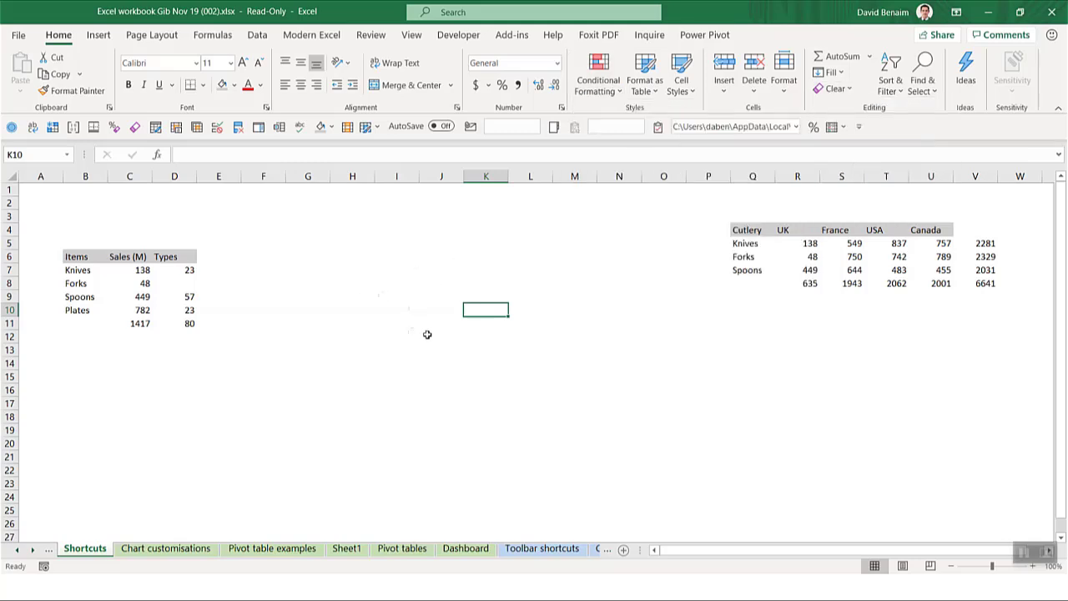
Step: Select R2:S6 around the Cutlery table and add the Go To Special command to the Quick Access Toolbar
{"action": "left_click", "coordinate": [802, 211]}
{"action": "left_click_drag", "start_coordinate": [803, 211], "coordinate": [859, 255]}
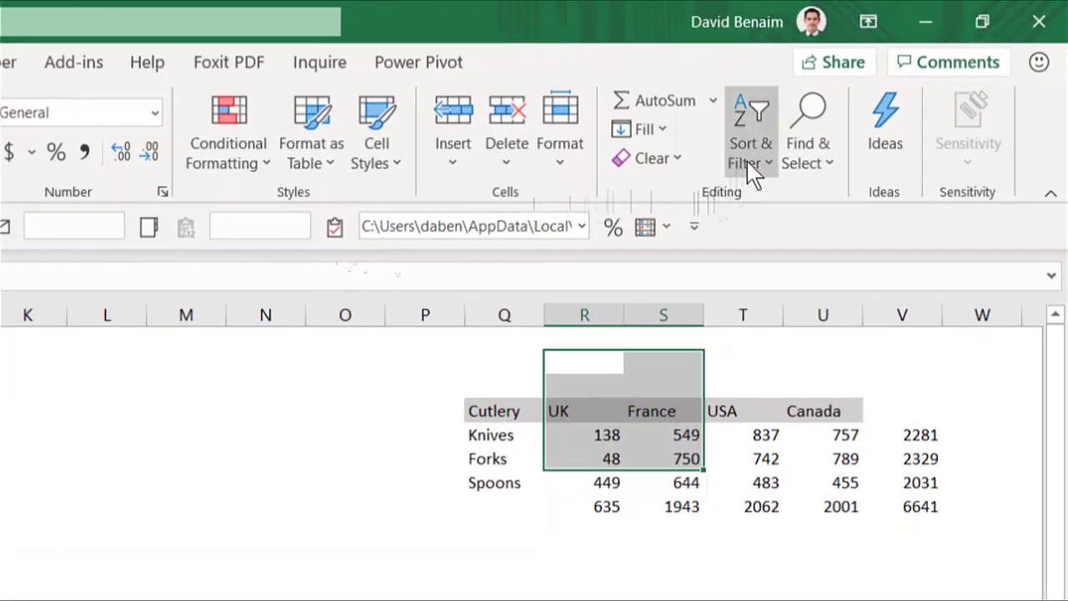
{"action": "left_click", "coordinate": [808, 155]}
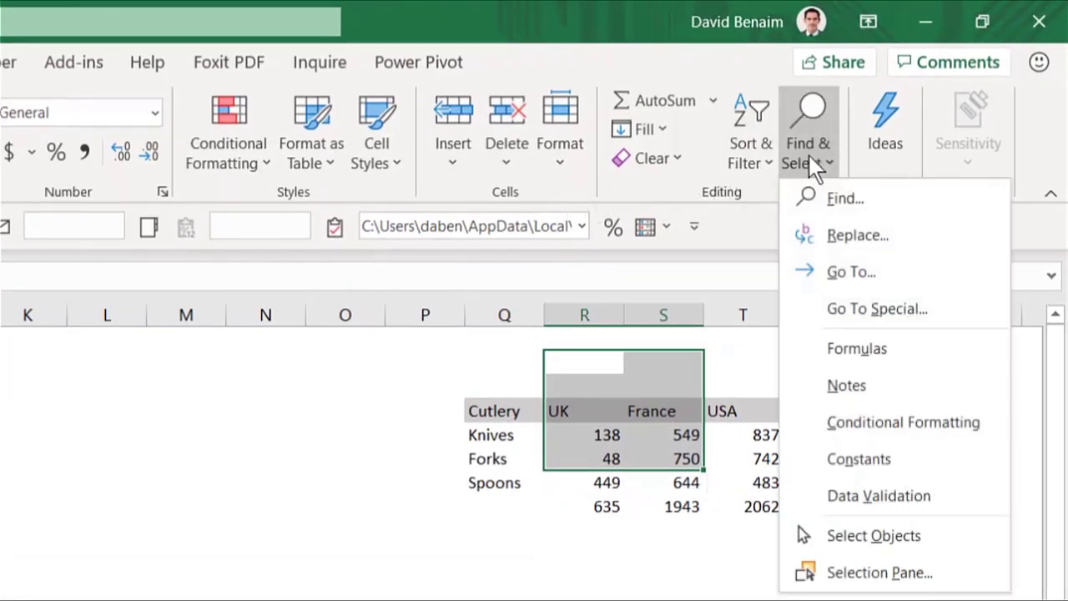
{"action": "right_click", "coordinate": [881, 303]}
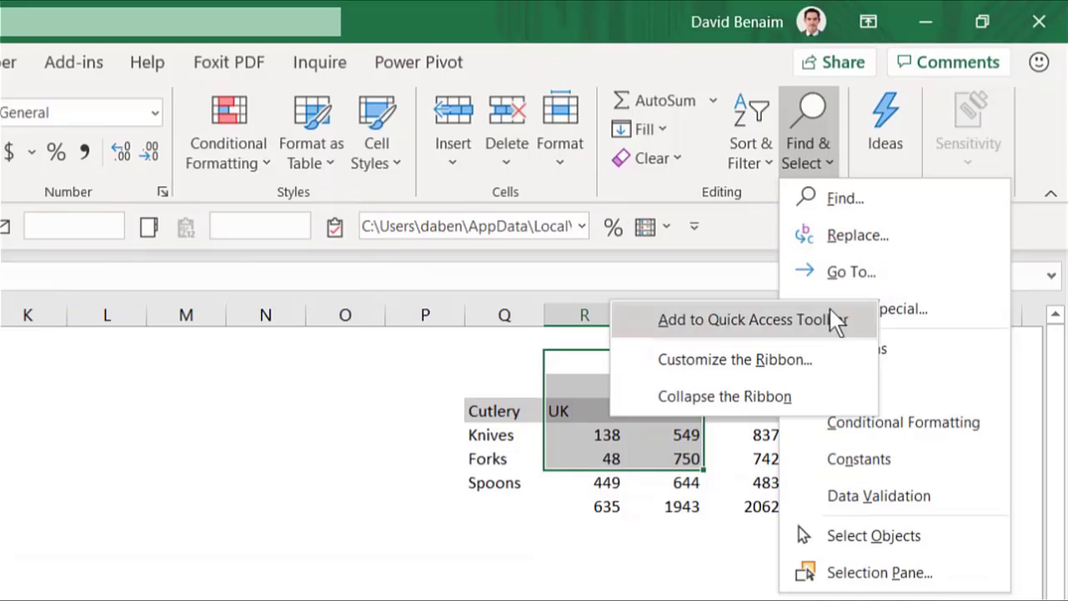
{"action": "left_click", "coordinate": [713, 325]}
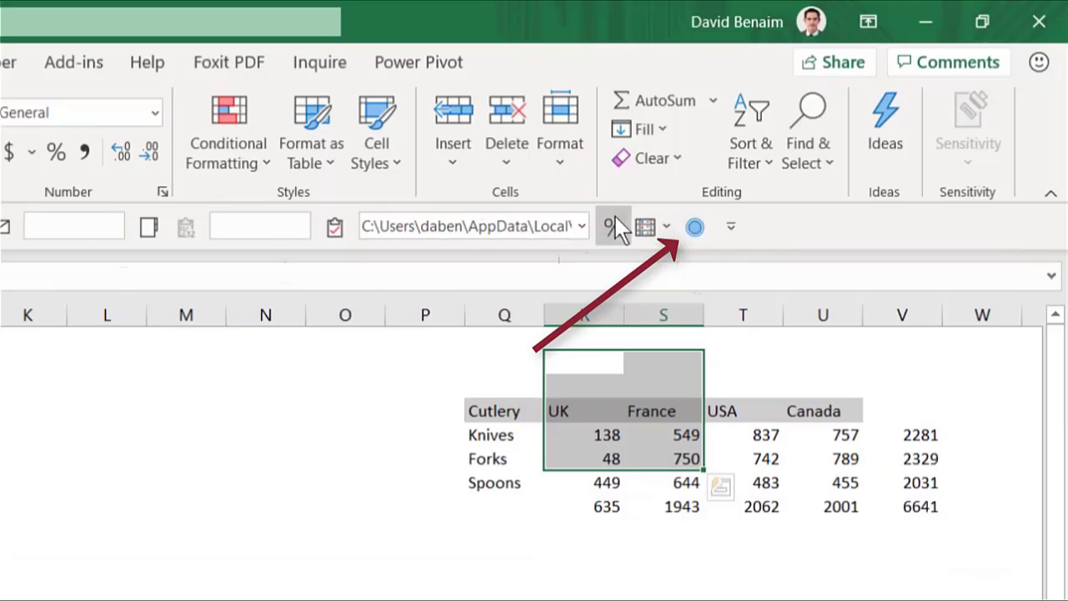
Step: Open Go To Special from its new Quick Access Toolbar shortcut and close the dialog without choosing an option
{"action": "left_click", "coordinate": [700, 234]}
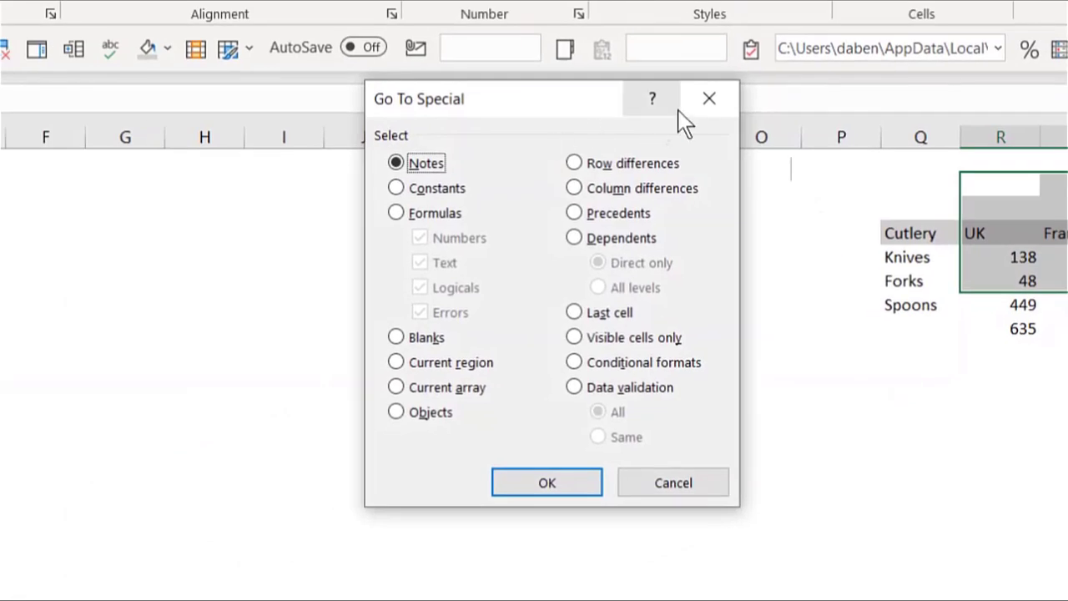
{"action": "left_click", "coordinate": [708, 98]}
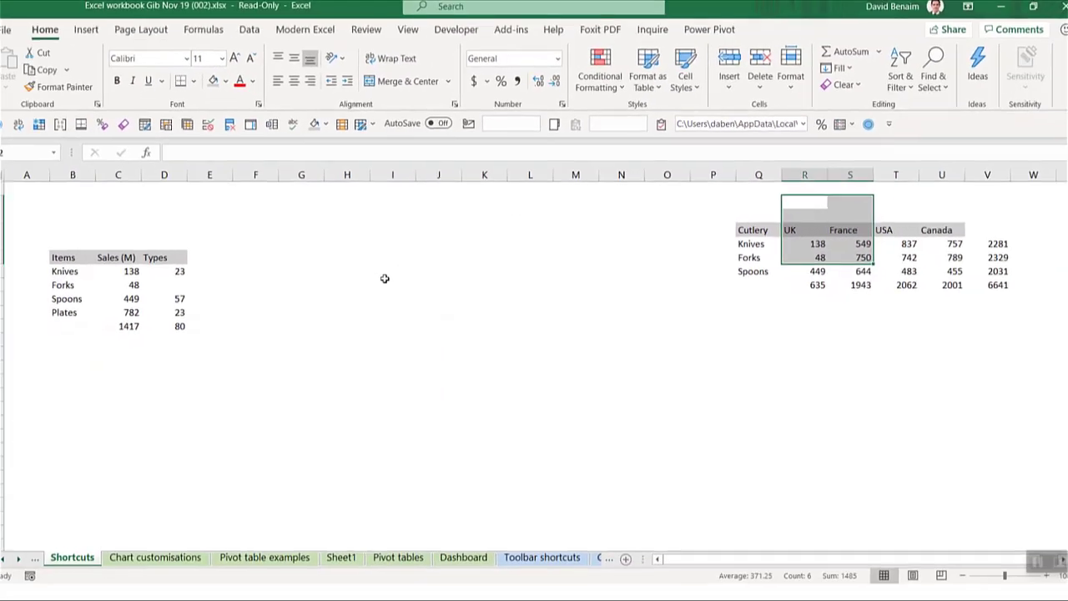
{"action": "left_click", "coordinate": [284, 327]}
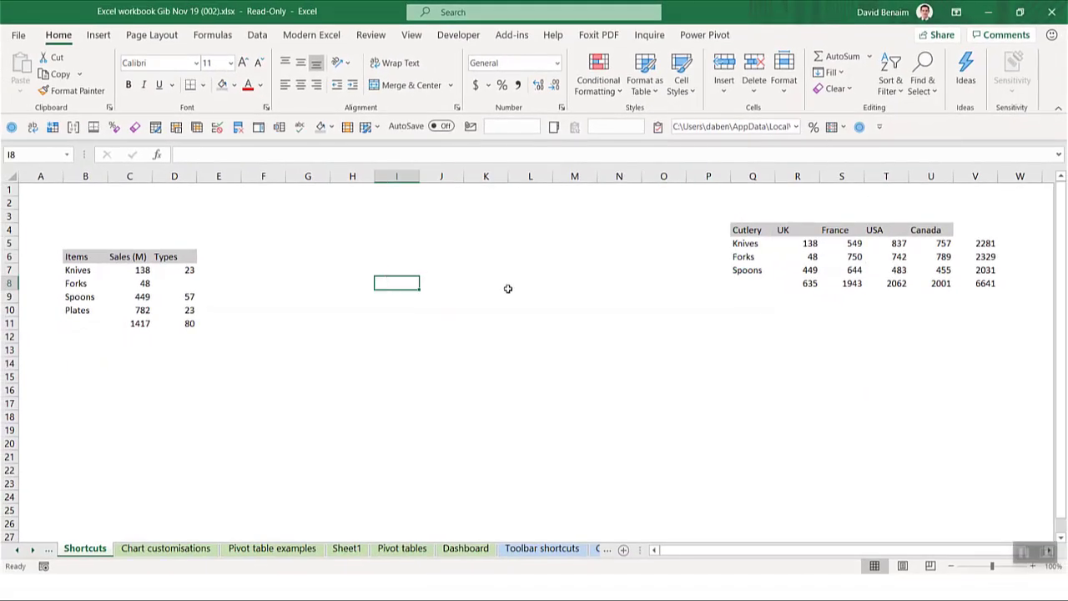
Step: Select cells R1:S6 and try to clear them with the Clear All command on the Quick Access Toolbar
{"action": "key", "text": "ctrl+Up"}
{"action": "key", "text": "alt+Page_Down"}
{"action": "key", "text": "Right"}
{"action": "key", "text": "shift+Right"}
{"action": "key", "text": "shift+Down"}
{"action": "key", "text": "shift+Down"}
{"action": "key", "text": "shift+Down"}
{"action": "key", "text": "shift+Down"}
{"action": "key", "text": "shift+Down"}
{"action": "key", "text": "alt"}
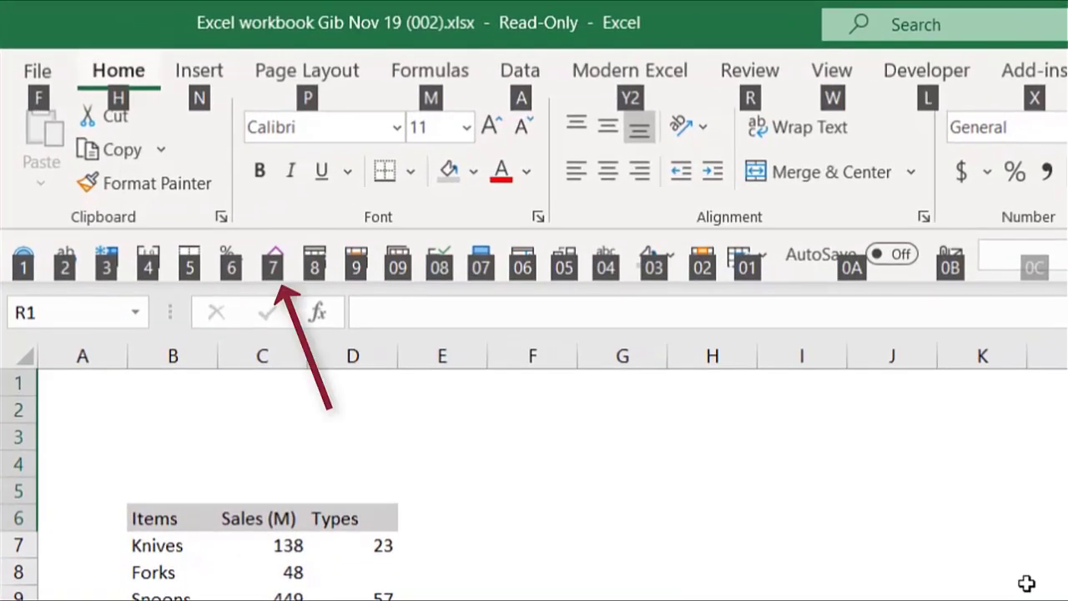
{"action": "key", "text": "7"}
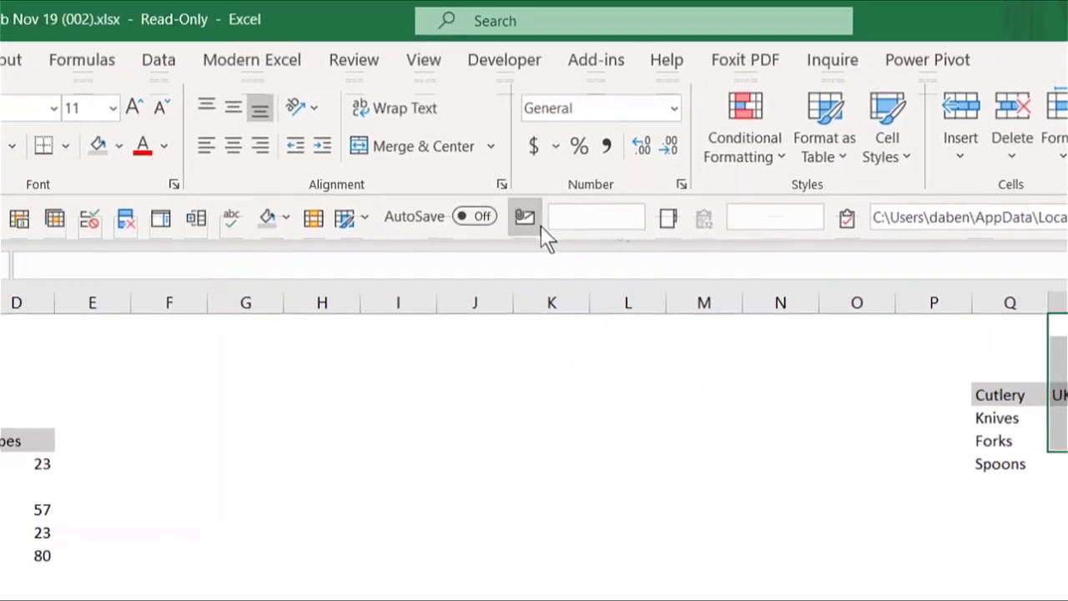
{"action": "right_click", "coordinate": [541, 226]}
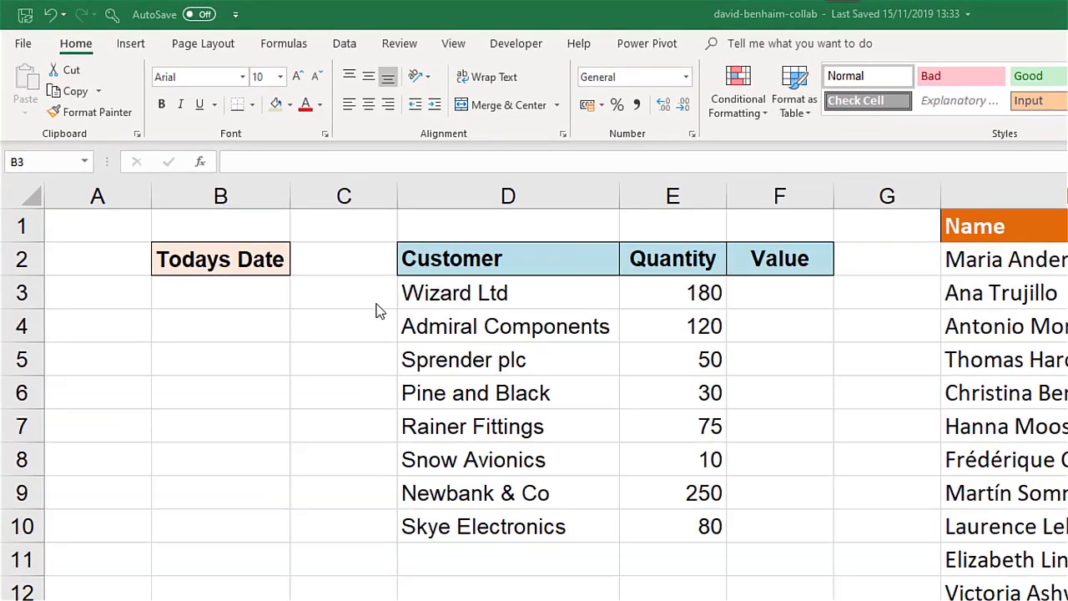
Step: Enter today's date, 16/11/2019, as a fixed value in cell B3 under Todays Date
{"action": "left_click", "coordinate": [278, 301]}
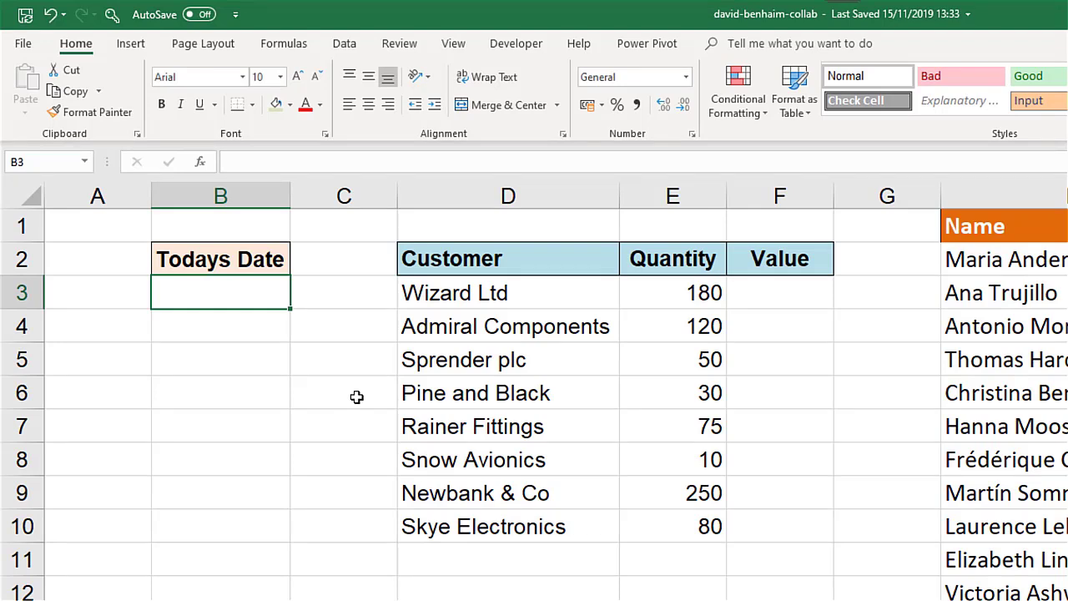
{"action": "key", "text": "ctrl+semicolon"}
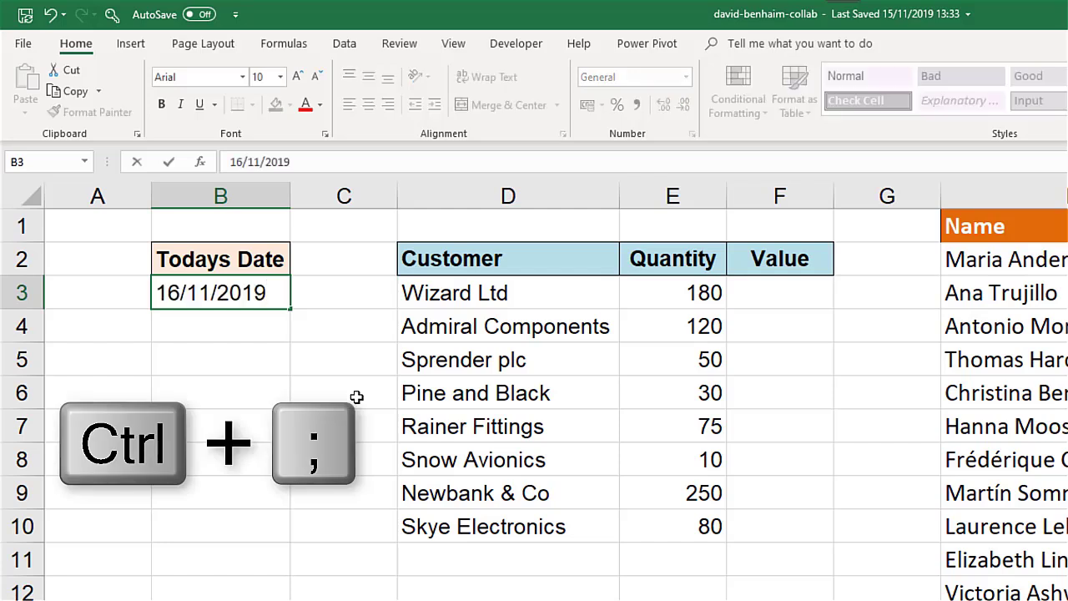
{"action": "key", "text": "Return"}
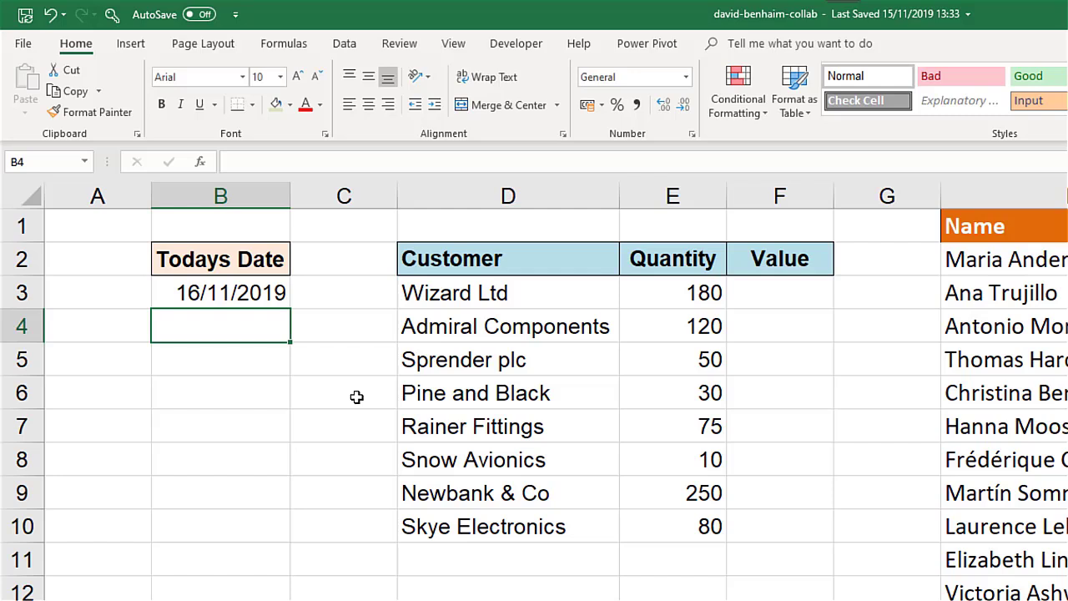
Step: Enter the formula =E3*3.50 in F3 and fill it down the Value column to the Skye Electronics row
{"action": "left_click", "coordinate": [767, 288]}
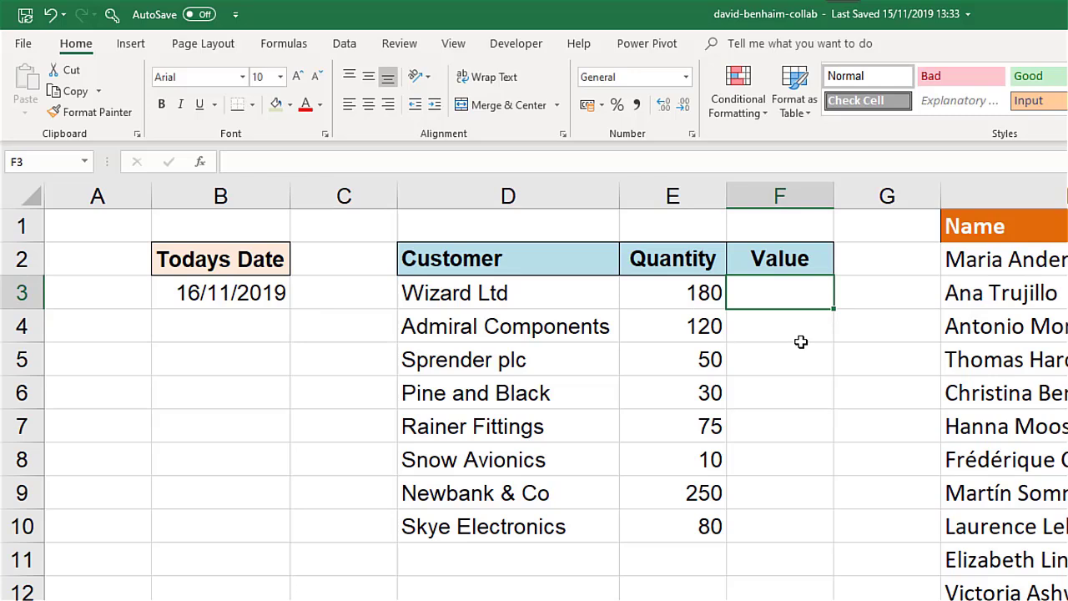
{"action": "type", "text": "="}
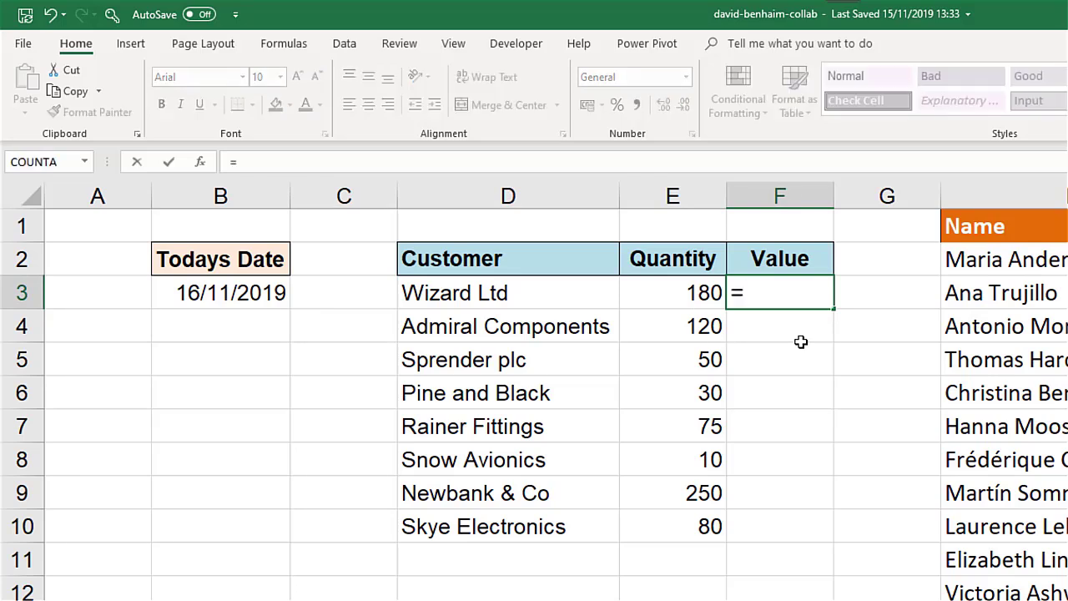
{"action": "key", "text": "Left"}
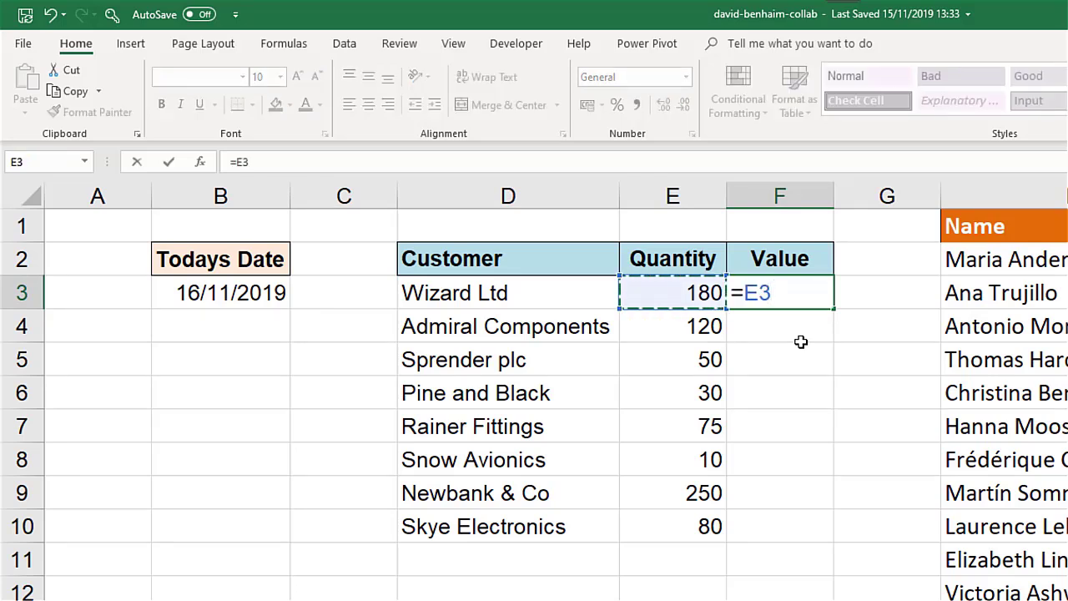
{"action": "type", "text": "*3.50"}
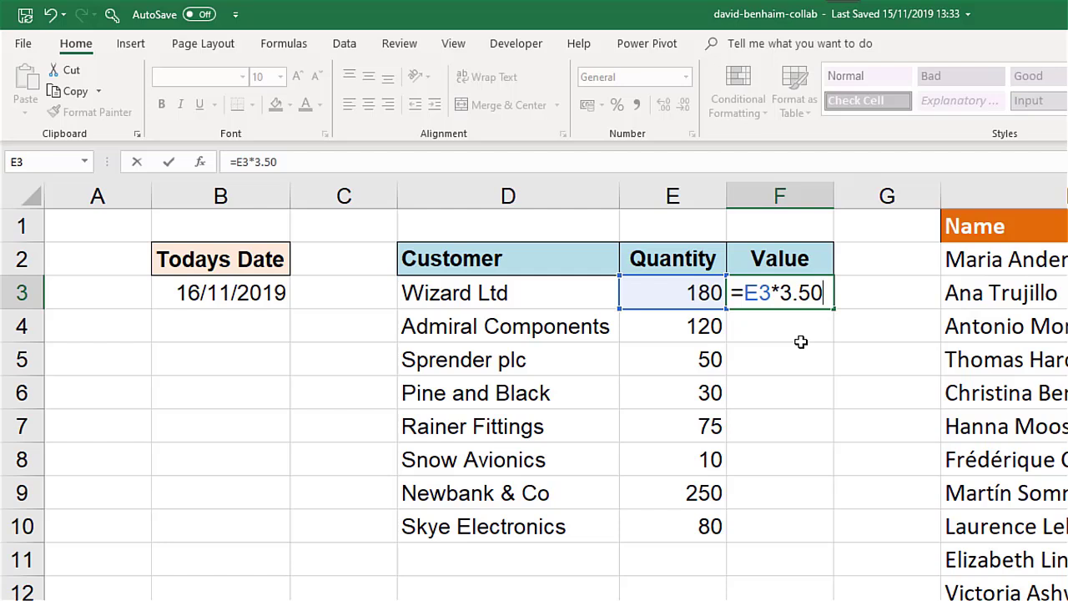
{"action": "key", "text": "Return"}
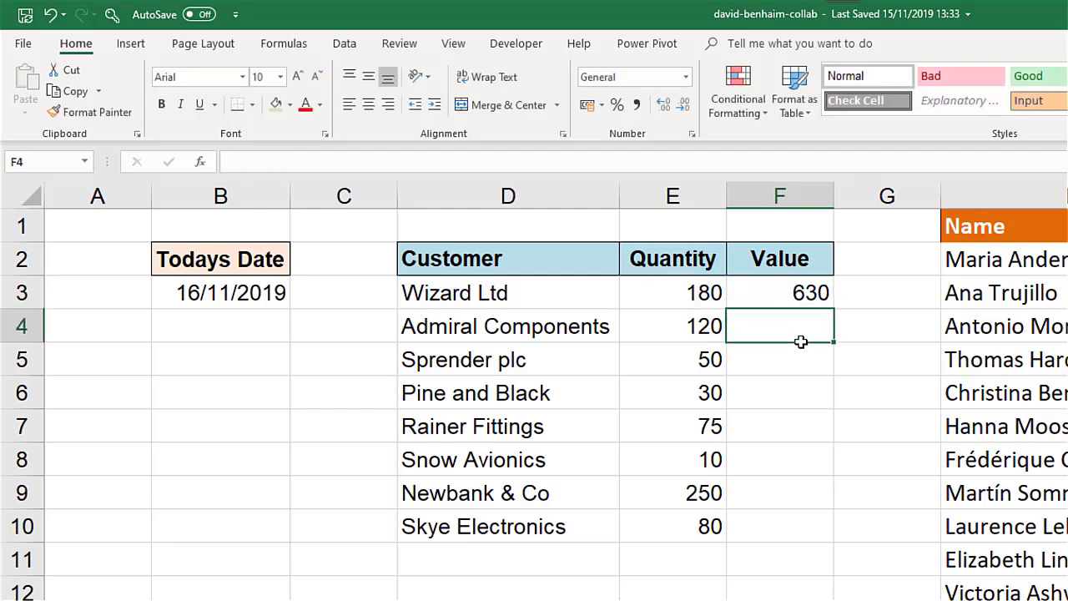
{"action": "left_click", "coordinate": [776, 302]}
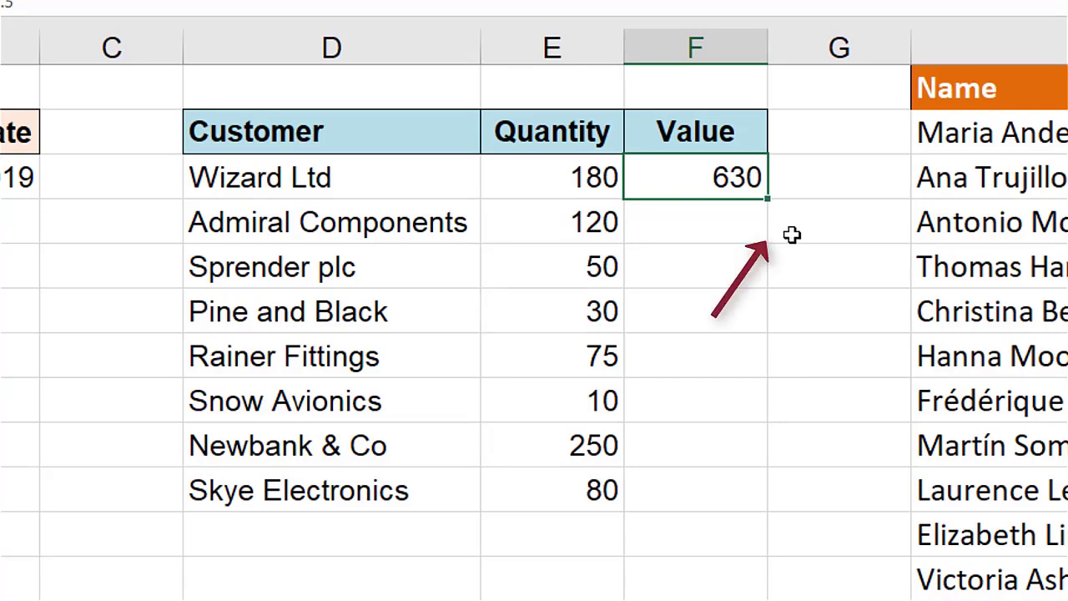
{"action": "double_click", "coordinate": [767, 199]}
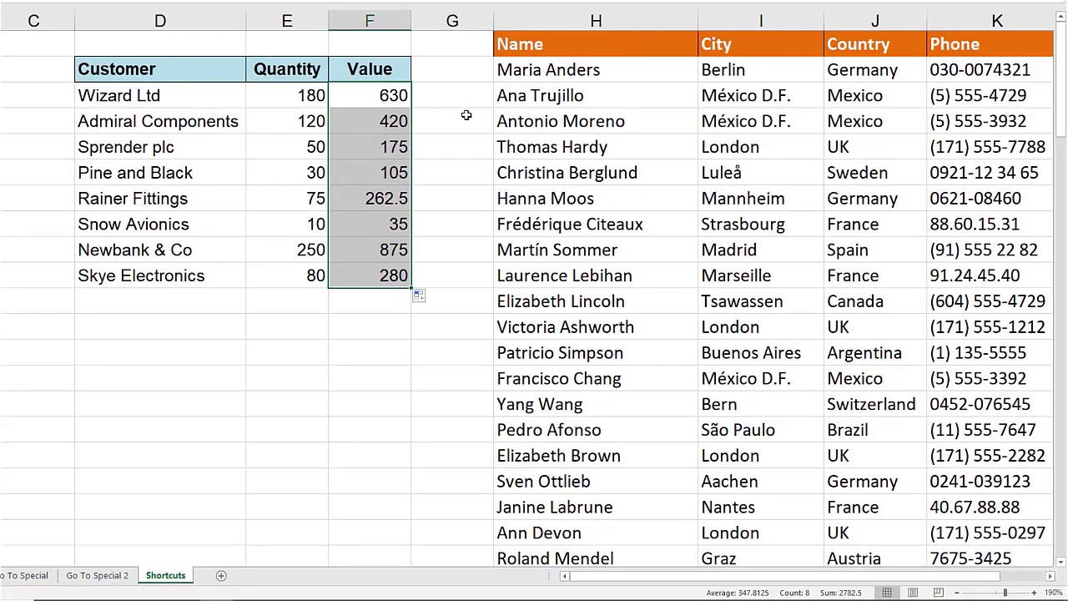
Step: Jump from the first contact in the Name column to its last entry and check the cell directly below it
{"action": "left_click", "coordinate": [558, 103]}
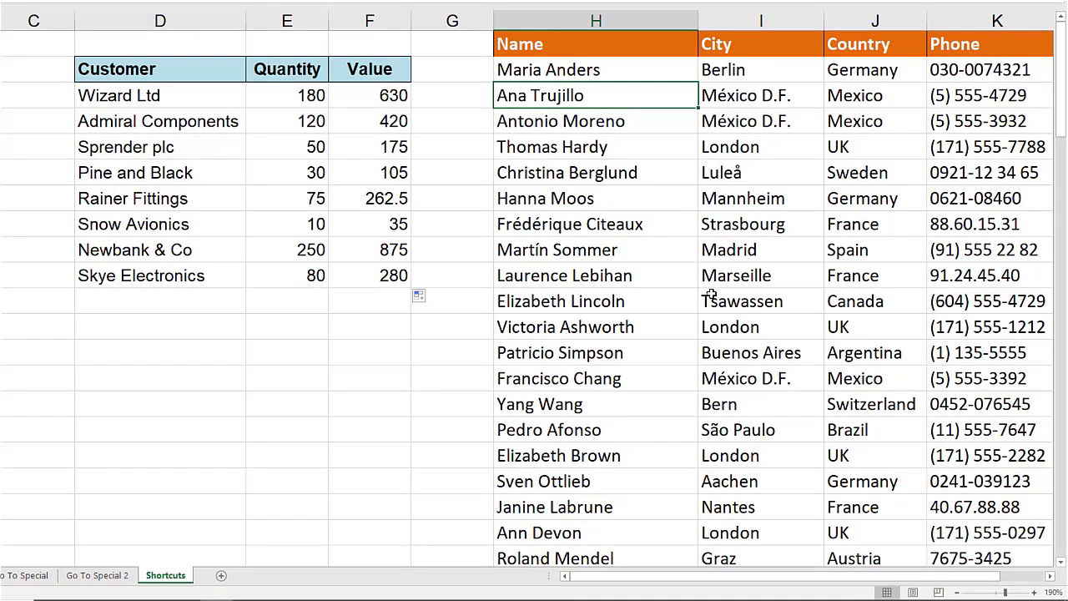
{"action": "left_click", "coordinate": [649, 74]}
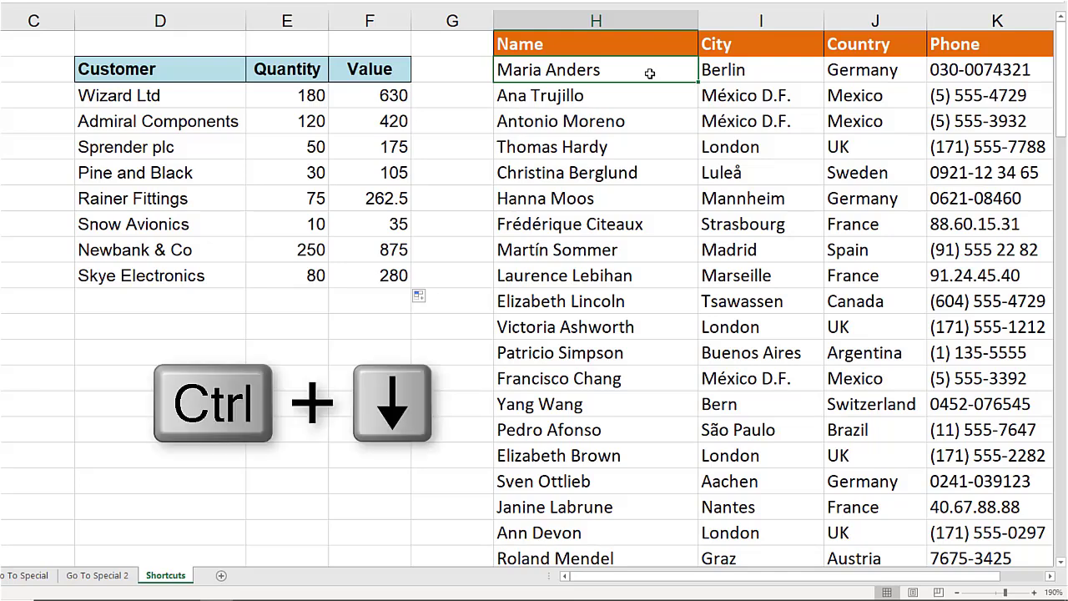
{"action": "key", "text": "ctrl+Down"}
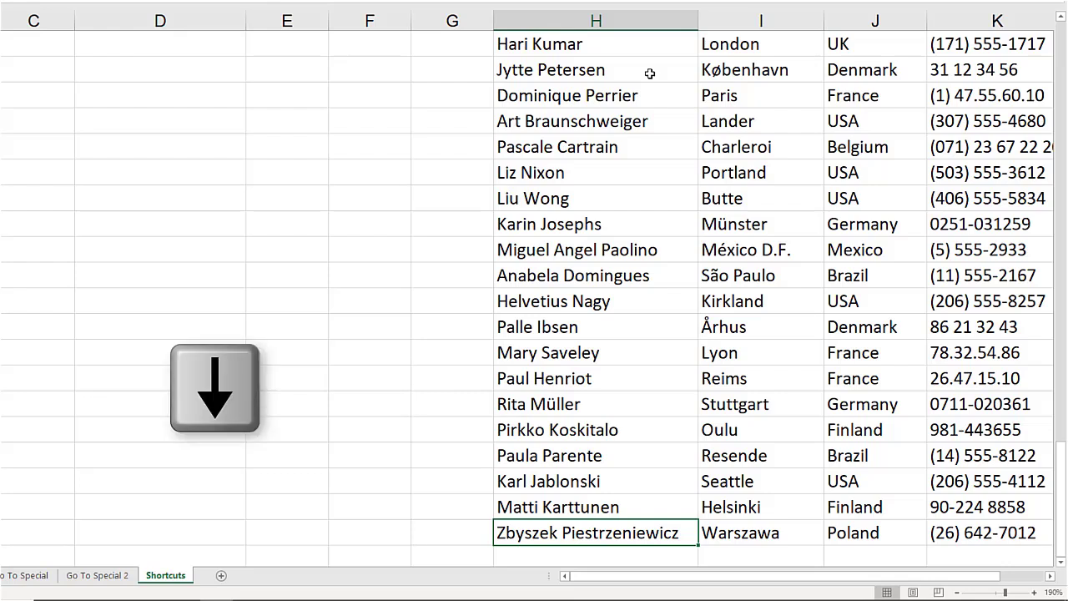
{"action": "key", "text": "Down"}
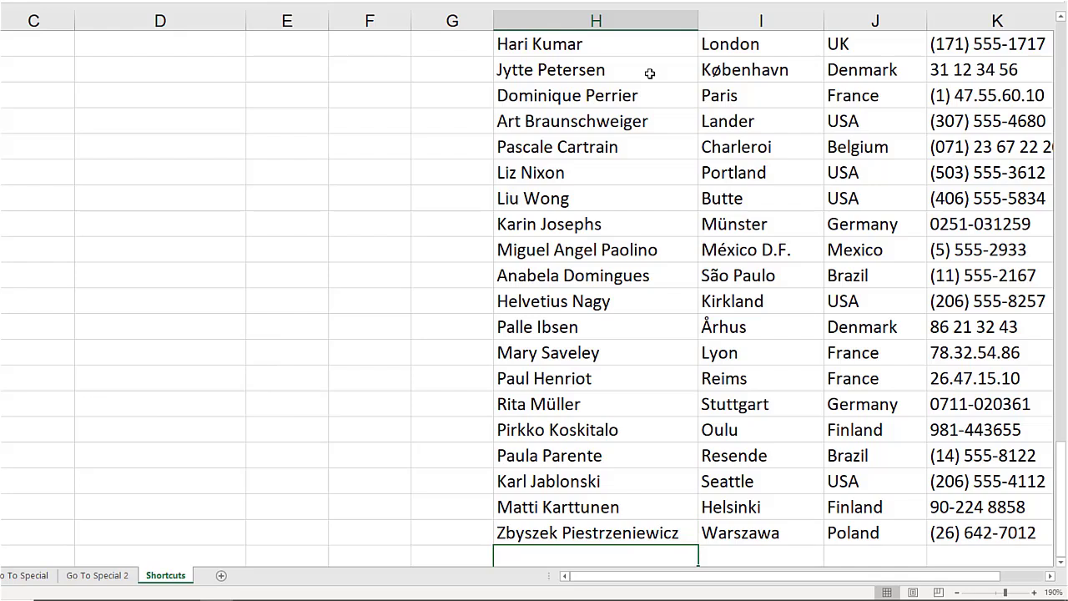
{"action": "key", "text": "Up"}
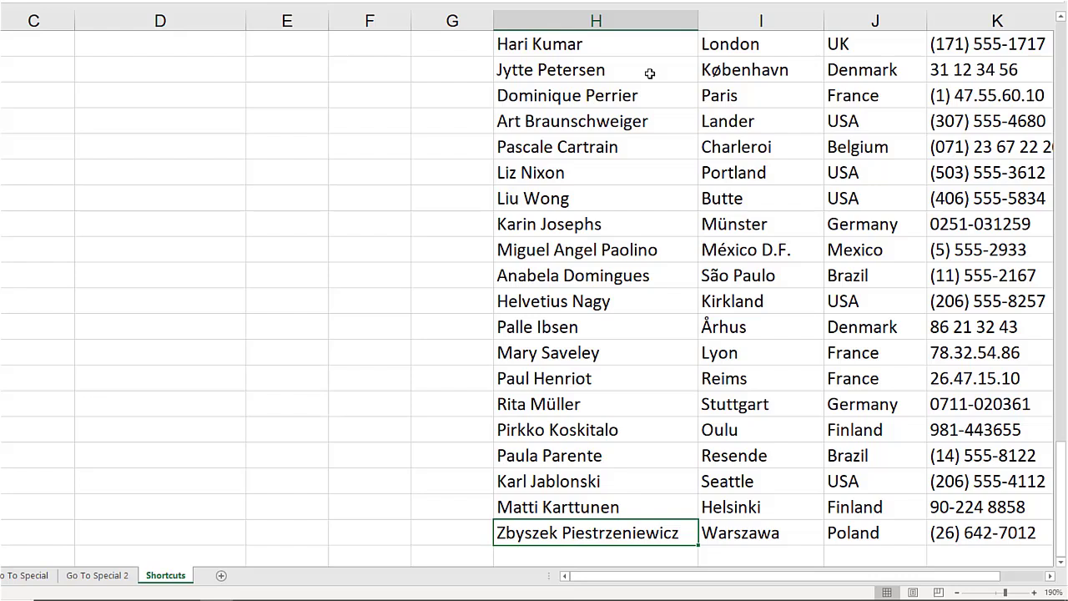
Step: Select the contact table from its last row up to the headers, then exclude the header row and reduce the selection to the Name column
{"action": "key", "text": "ctrl+shift+Right"}
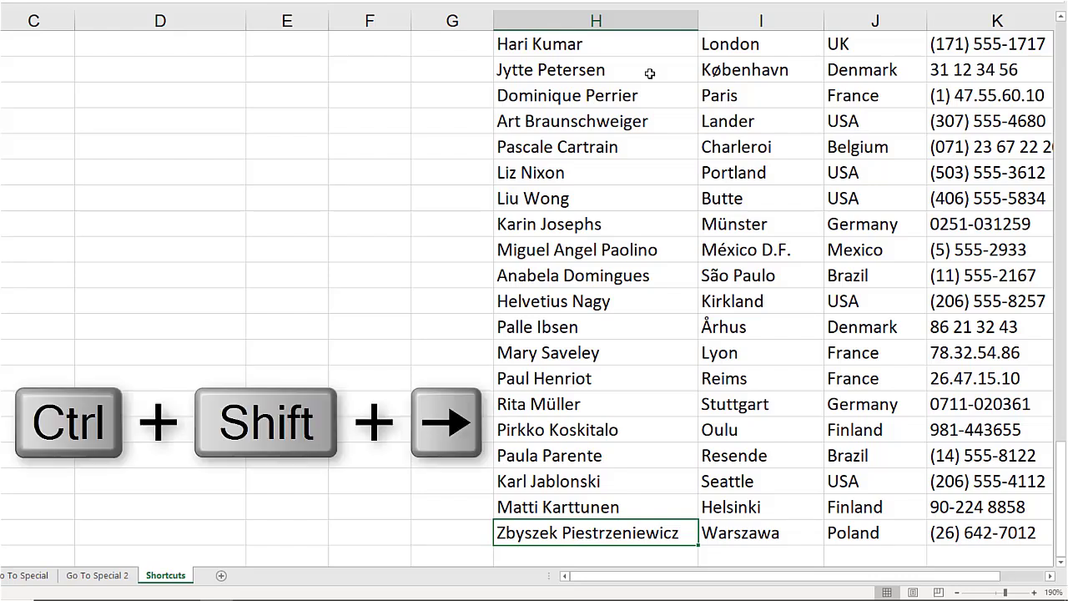
{"action": "key", "text": "ctrl+shift+Right"}
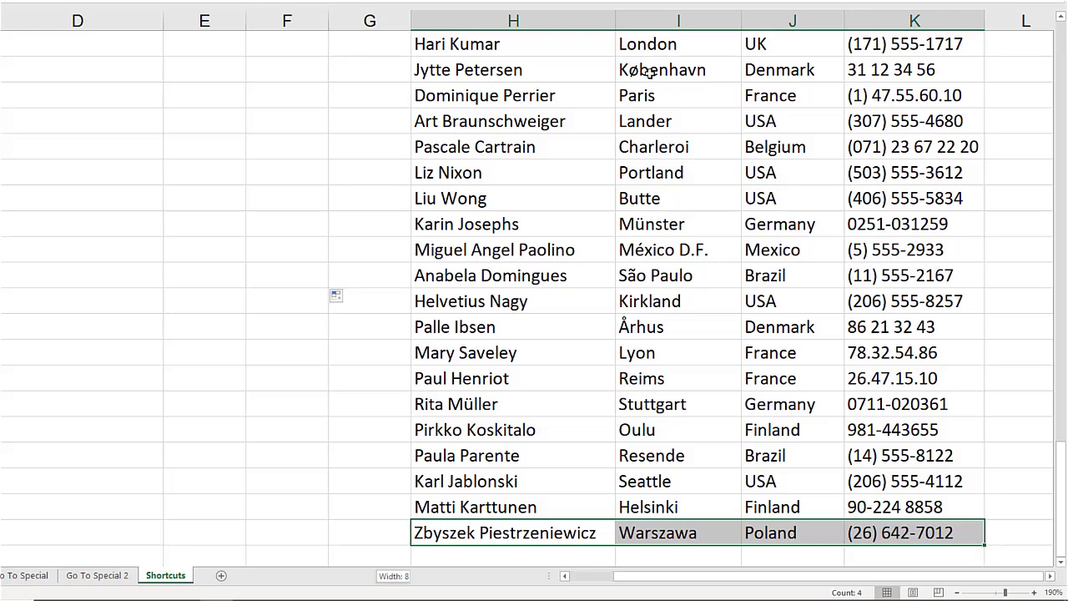
{"action": "key", "text": "ctrl+shift+Up"}
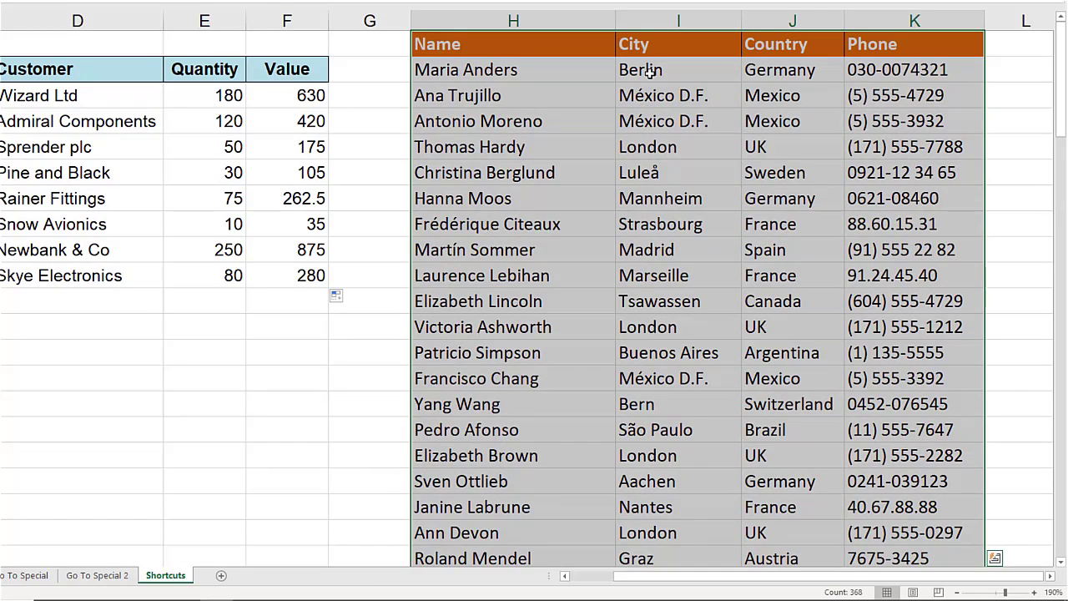
{"action": "key", "text": "shift+Down"}
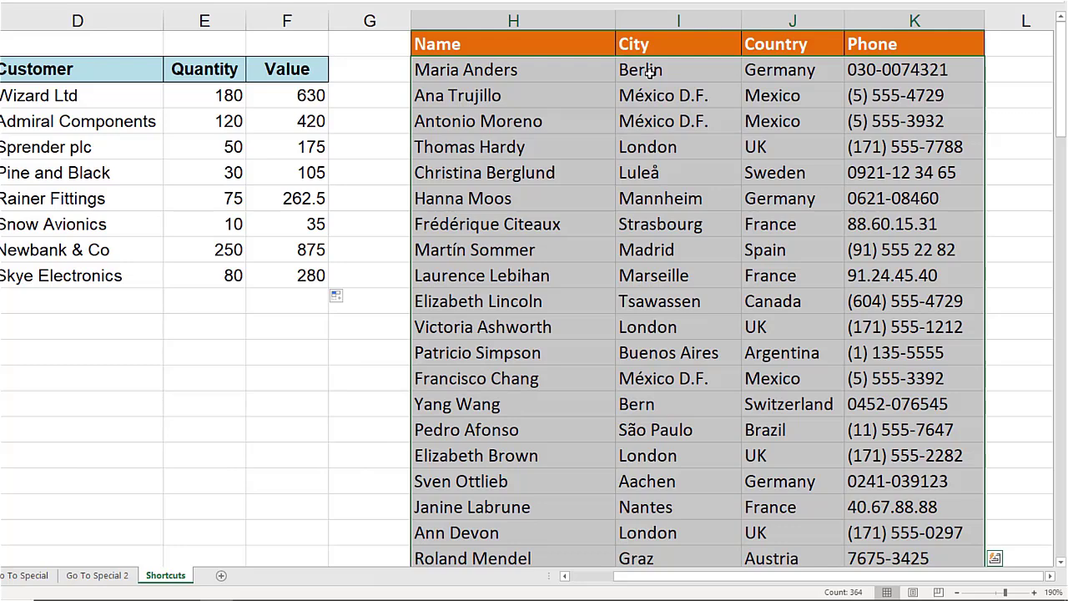
{"action": "key", "text": "shift+Left"}
{"action": "key", "text": "shift+Left"}
{"action": "key", "text": "shift+Left"}
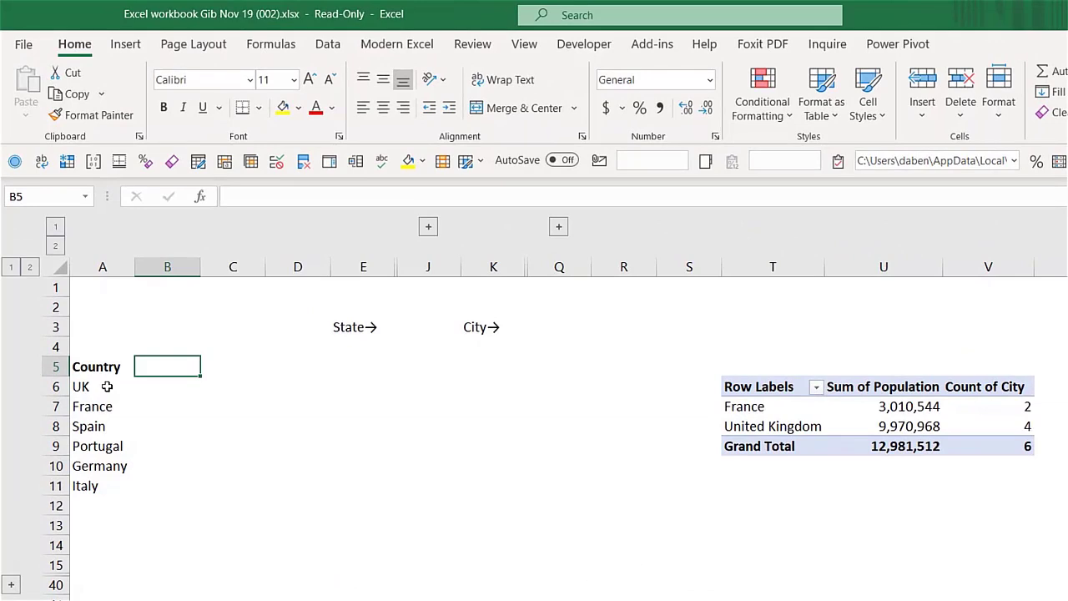
Step: Convert the country names in A6:A11 to the Geography data type
{"action": "left_click_drag", "start_coordinate": [107, 386], "coordinate": [109, 485]}
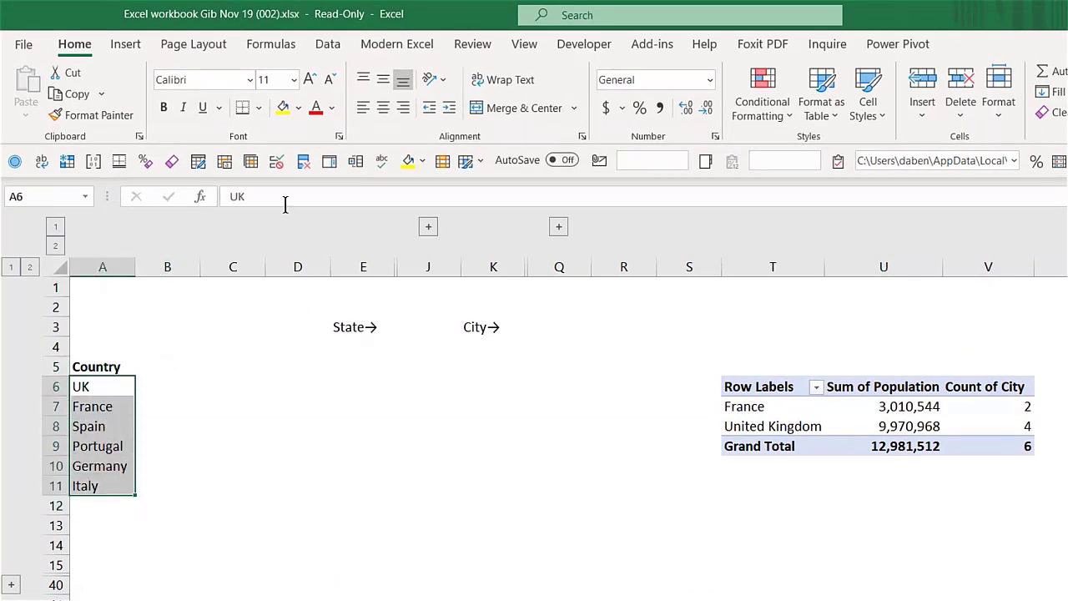
{"action": "left_click", "coordinate": [328, 45]}
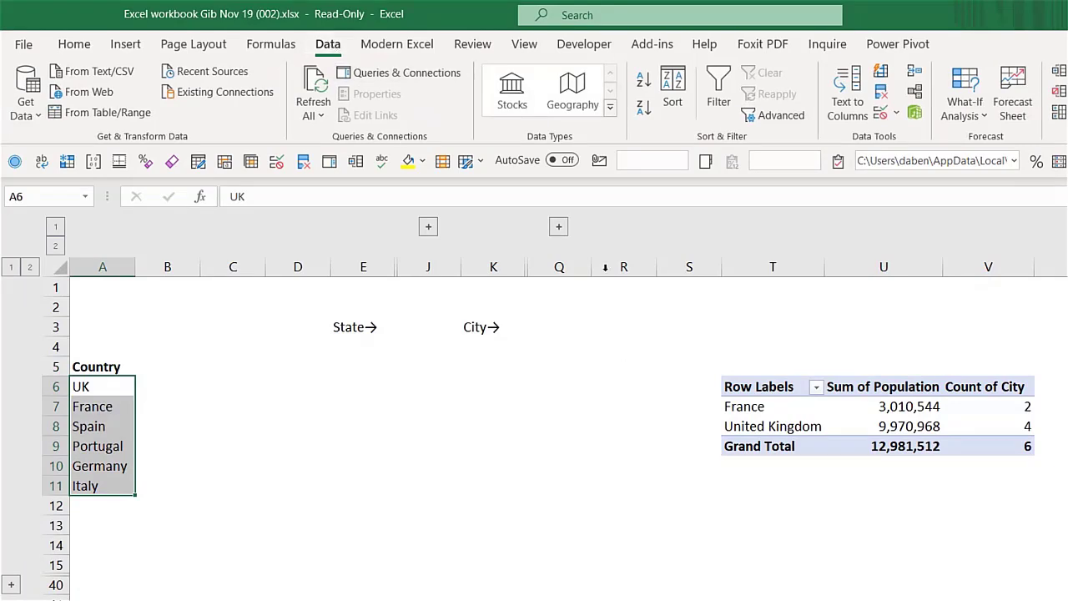
{"action": "left_click", "coordinate": [575, 92]}
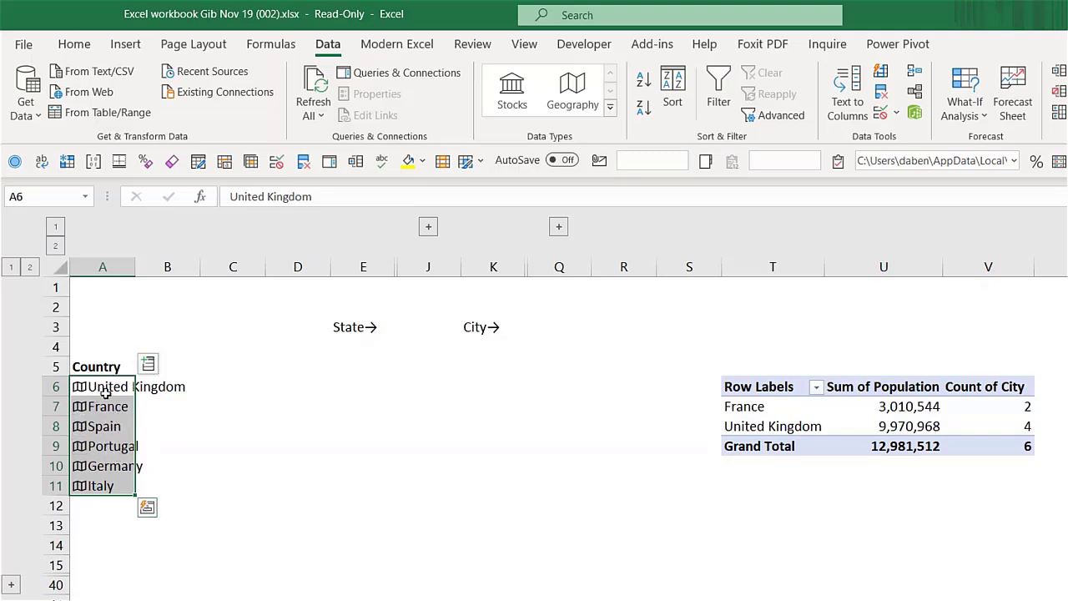
Step: Open the data card for France in A7, look through its geographic details and close the card
{"action": "left_click", "coordinate": [86, 413]}
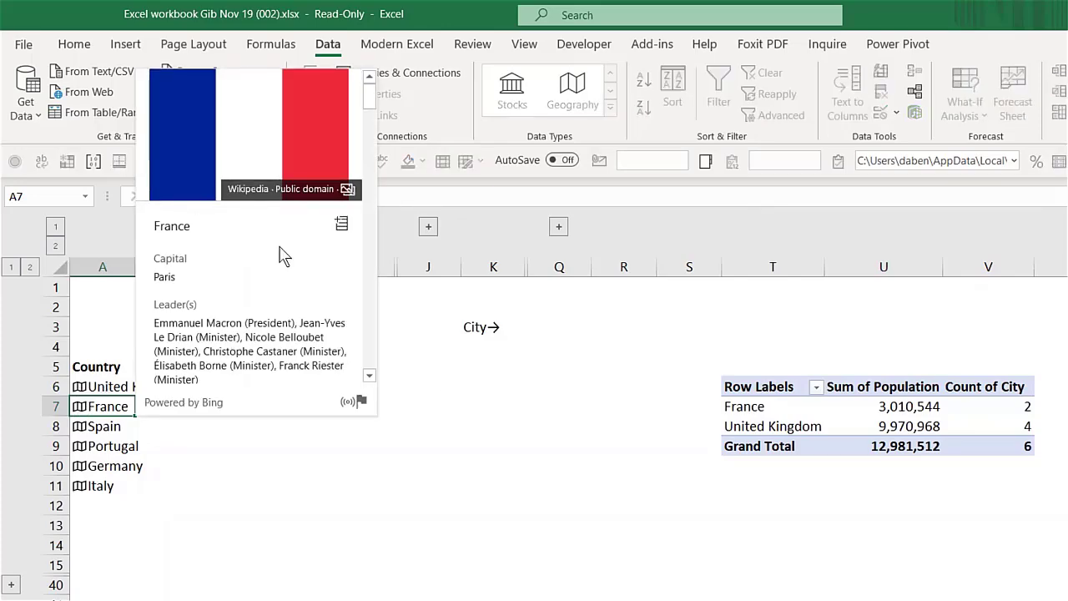
{"action": "scroll", "coordinate": [256, 330], "scroll_direction": "down", "scroll_amount": 10}
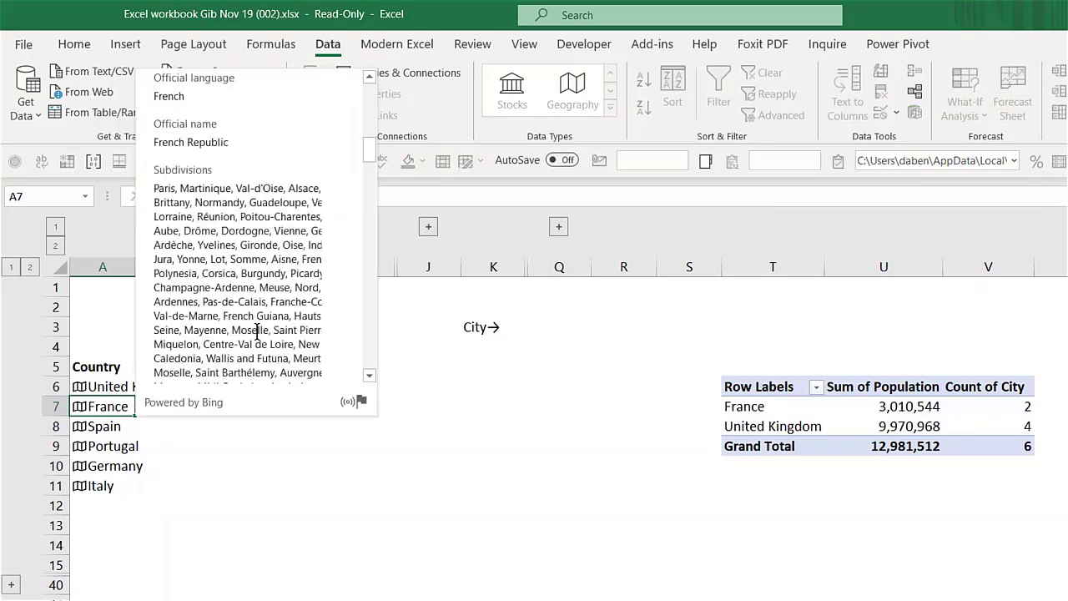
{"action": "scroll", "coordinate": [242, 332], "scroll_direction": "down", "scroll_amount": 5}
{"action": "key", "text": "Escape"}
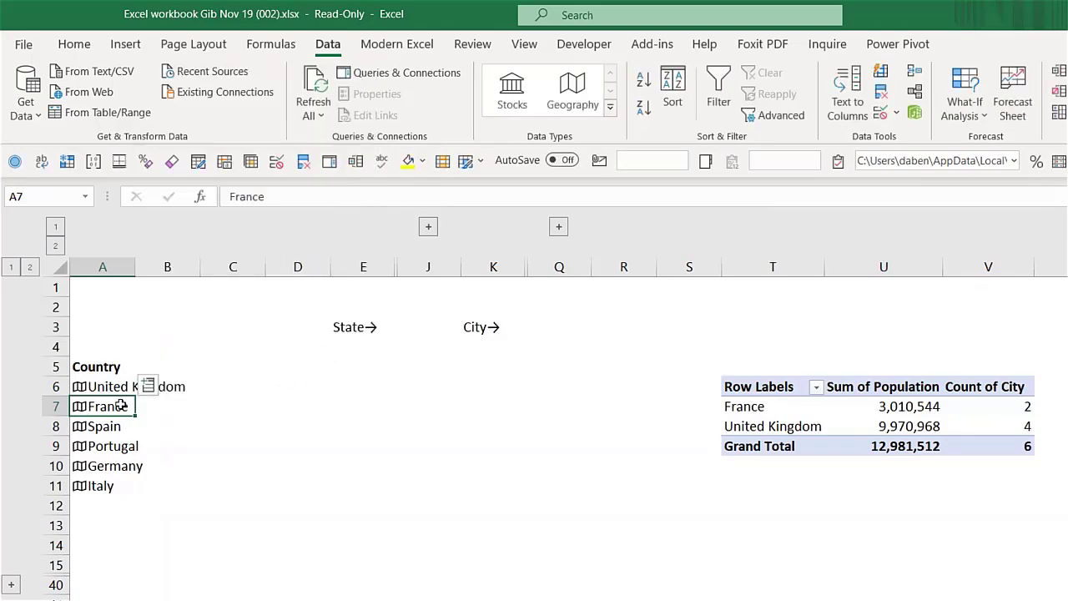
Step: Extract the Area, Forested area (%) and Armed forces size fields for the countries in A6:A11 into columns B to D
{"action": "left_click_drag", "start_coordinate": [117, 387], "coordinate": [106, 483]}
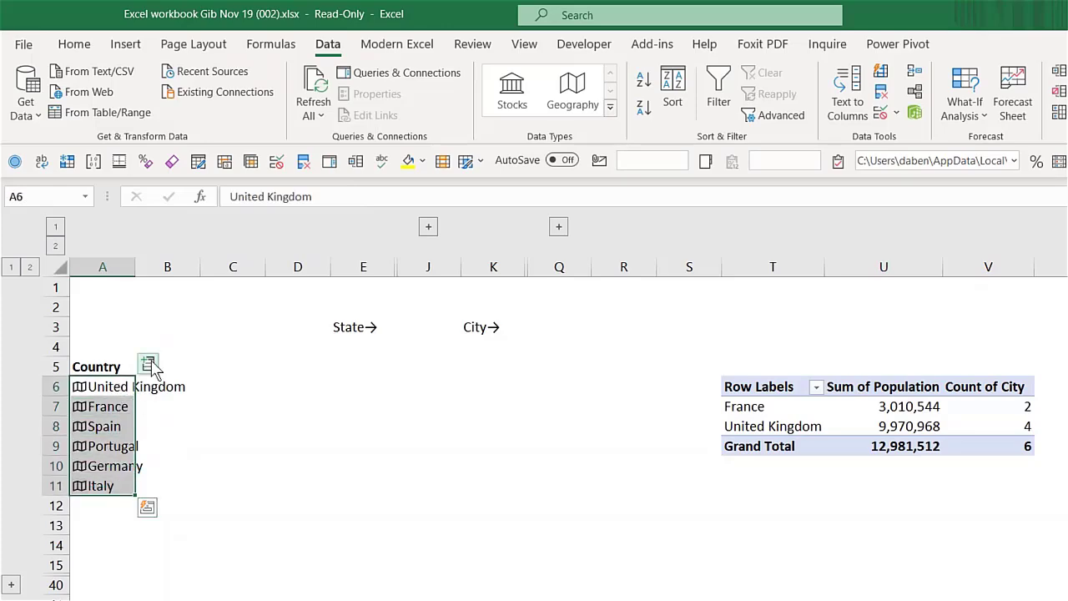
{"action": "left_click", "coordinate": [147, 365]}
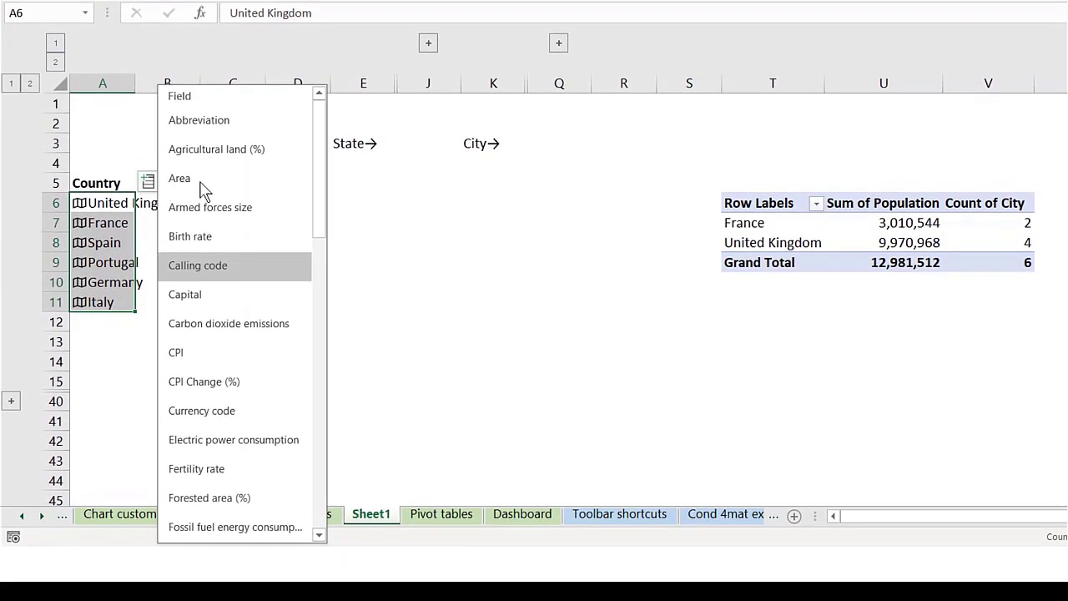
{"action": "left_click", "coordinate": [207, 334]}
{"action": "left_click", "coordinate": [147, 181]}
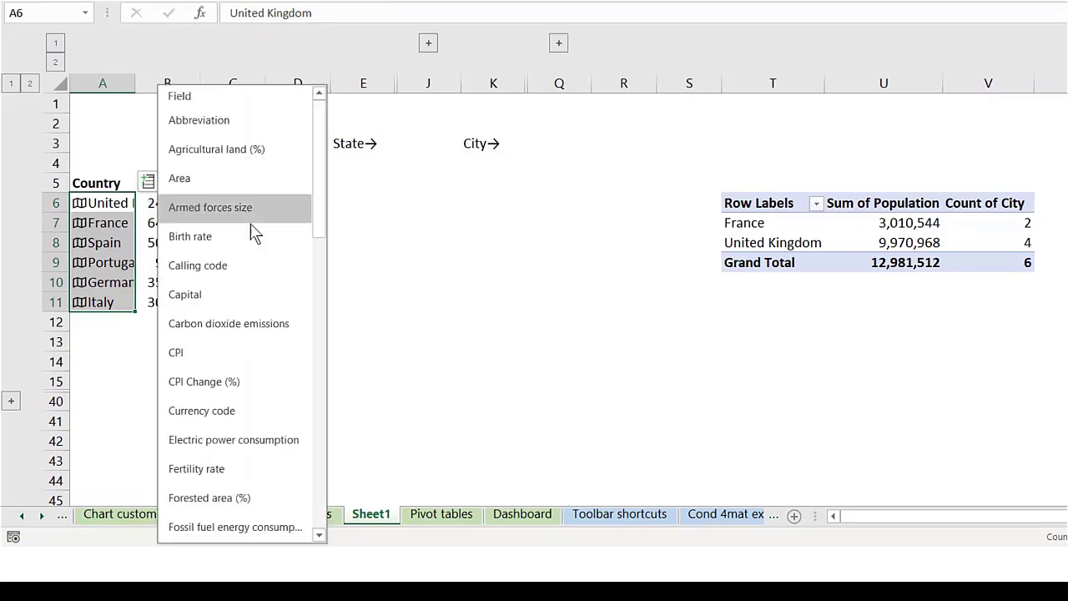
{"action": "scroll", "coordinate": [280, 225], "scroll_direction": "down", "scroll_amount": 1}
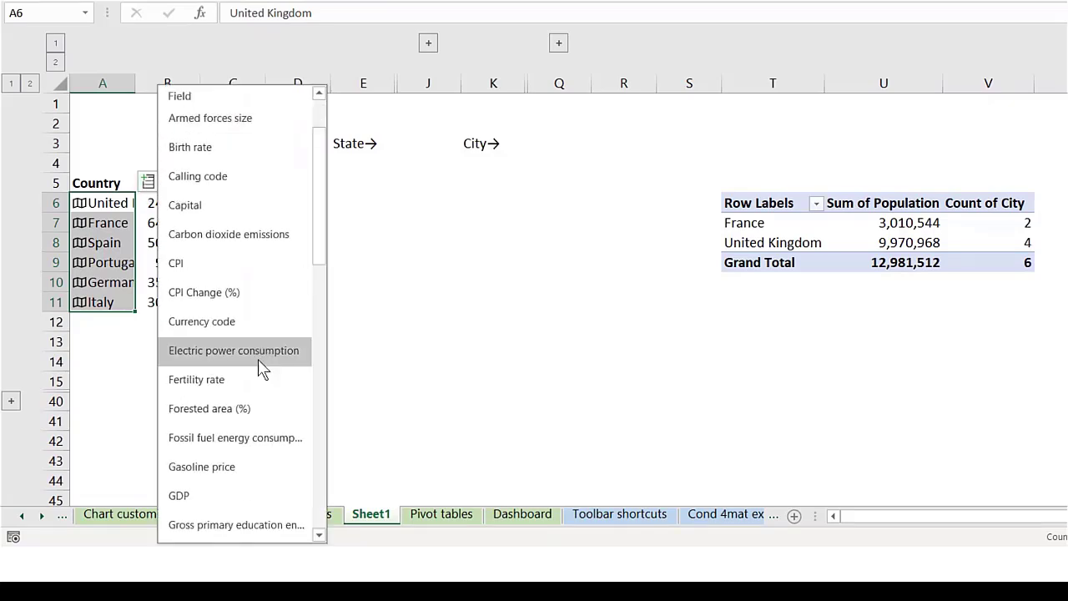
{"action": "key", "text": "Escape"}
{"action": "left_click", "coordinate": [148, 181]}
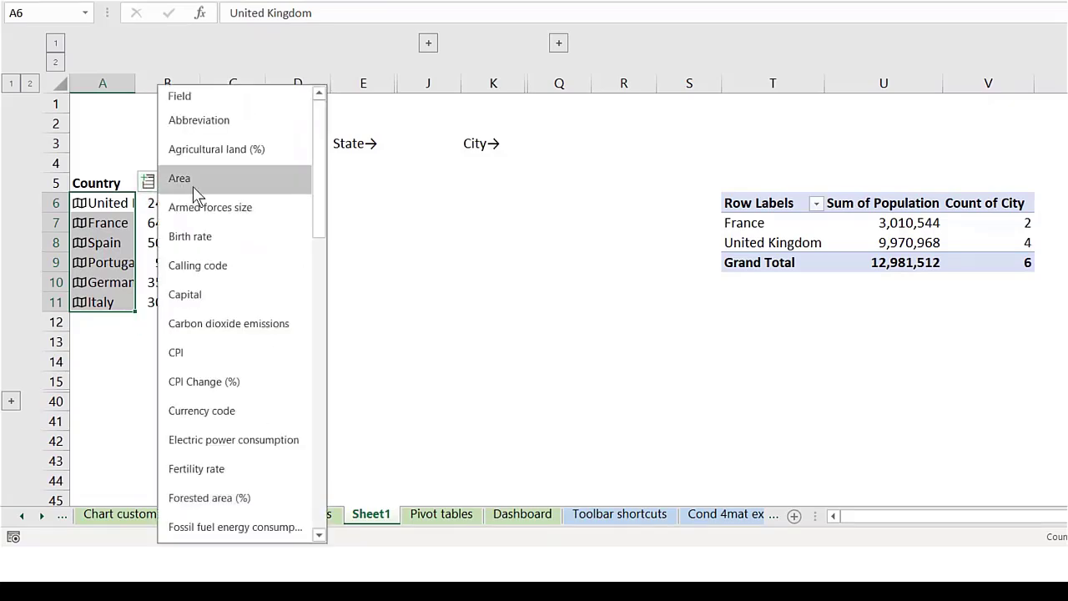
{"action": "left_click", "coordinate": [275, 209]}
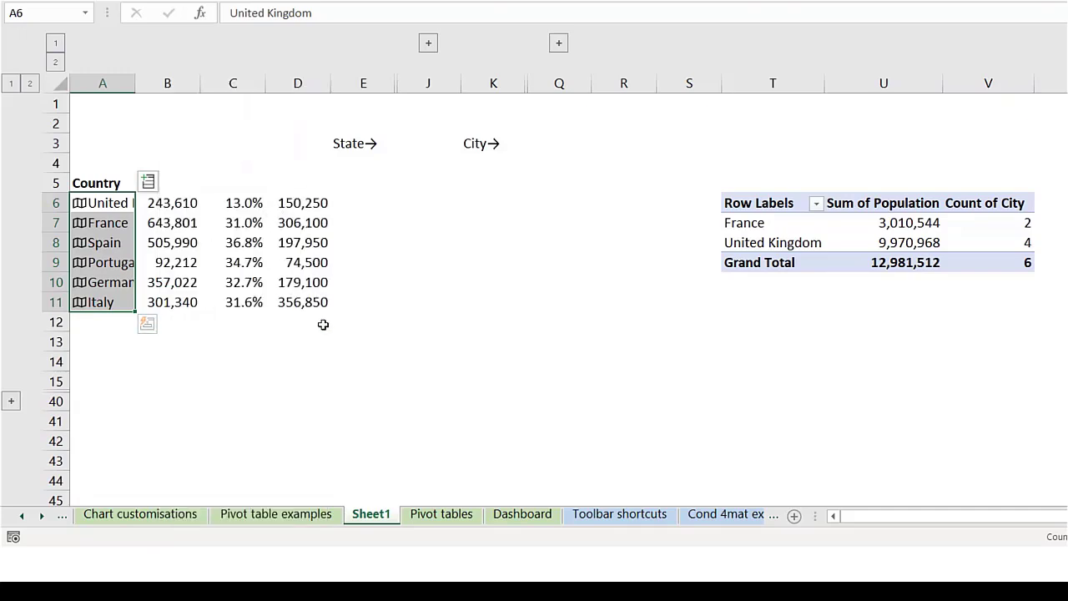
Step: Enter the header Area in B5 and select the Country and Area data in A5:B11
{"action": "left_click", "coordinate": [184, 187]}
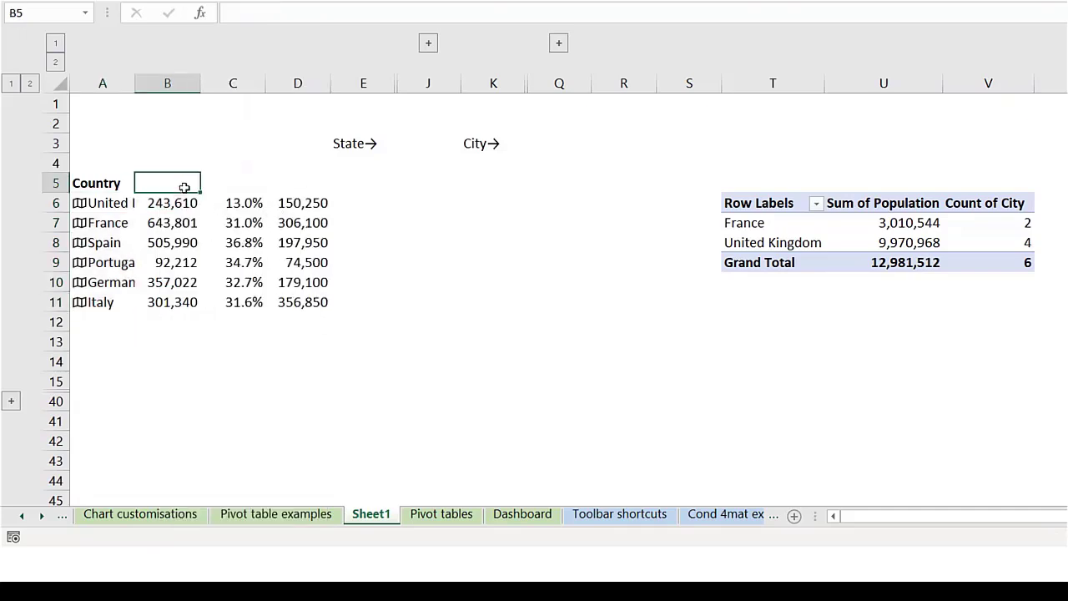
{"action": "type", "text": "Area"}
{"action": "key", "text": "Return"}
{"action": "key", "text": "Up"}
{"action": "key", "text": "Left"}
{"action": "key", "text": "ctrl+shift+Down"}
{"action": "key", "text": "shift+Right"}
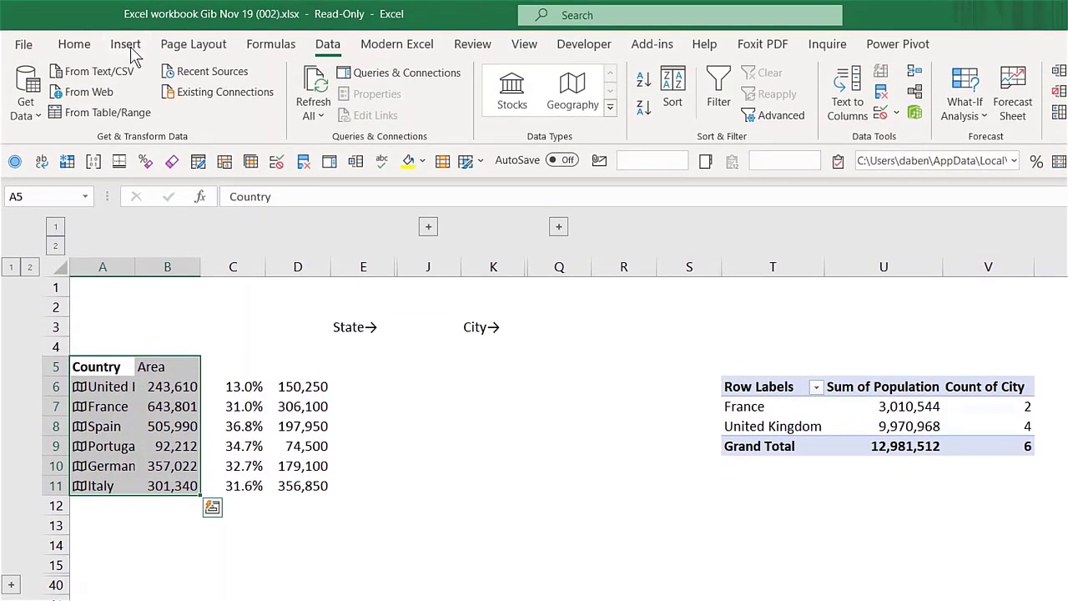
Step: Insert a filled map chart of the Country and Area data and place it below the country list, starting near row 13
{"action": "left_click", "coordinate": [125, 44]}
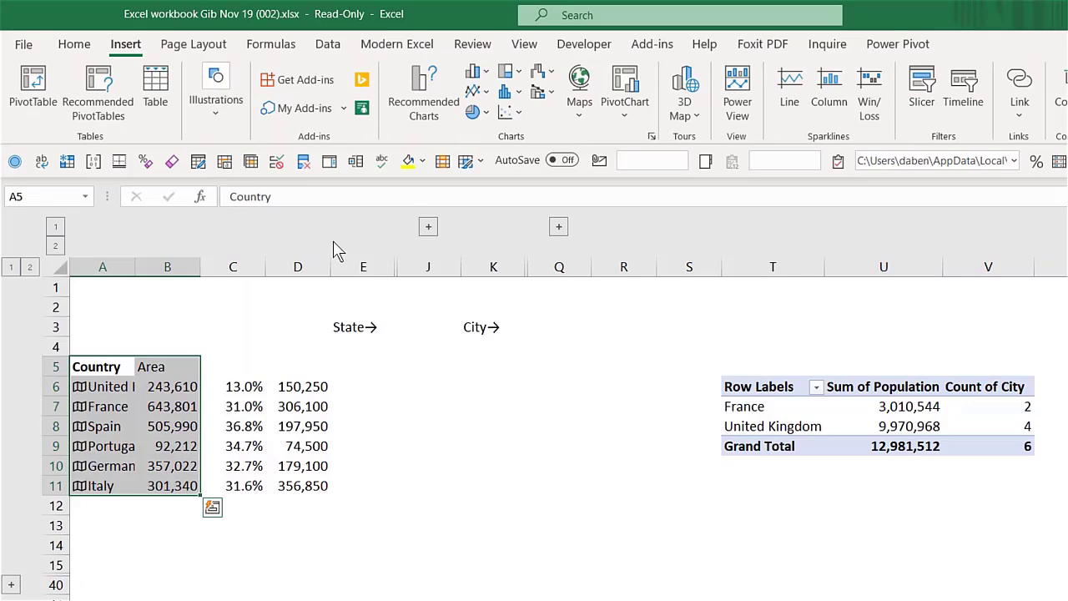
{"action": "left_click", "coordinate": [578, 117]}
{"action": "left_click", "coordinate": [587, 180]}
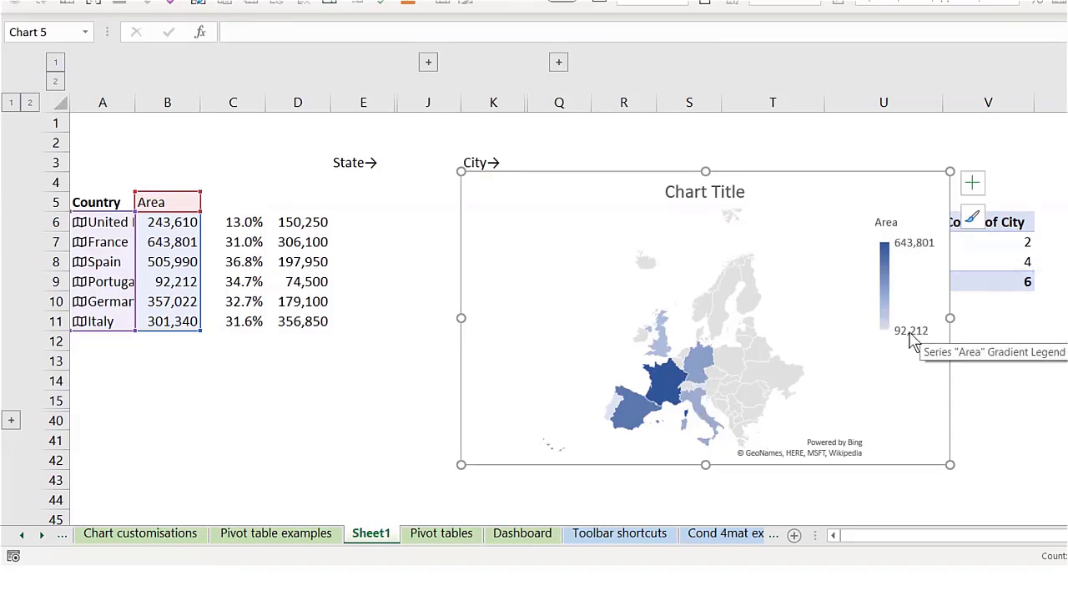
{"action": "left_click_drag", "start_coordinate": [551, 181], "coordinate": [313, 358]}
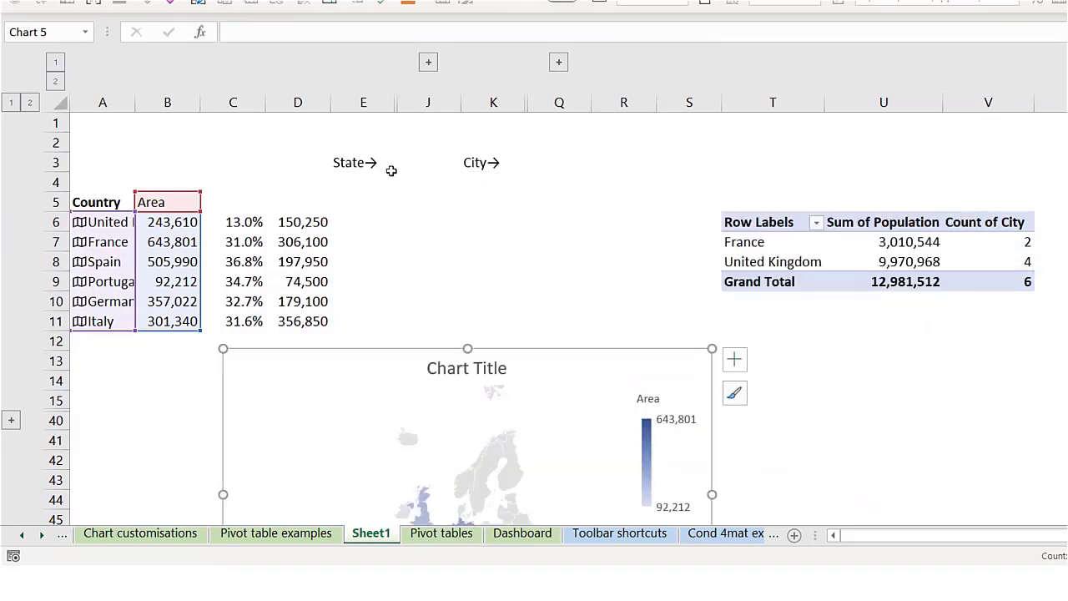
Step: Expand the grouped State and City columns and move the map chart down so it clears both tables
{"action": "left_click", "coordinate": [428, 62]}
{"action": "left_click", "coordinate": [576, 261]}
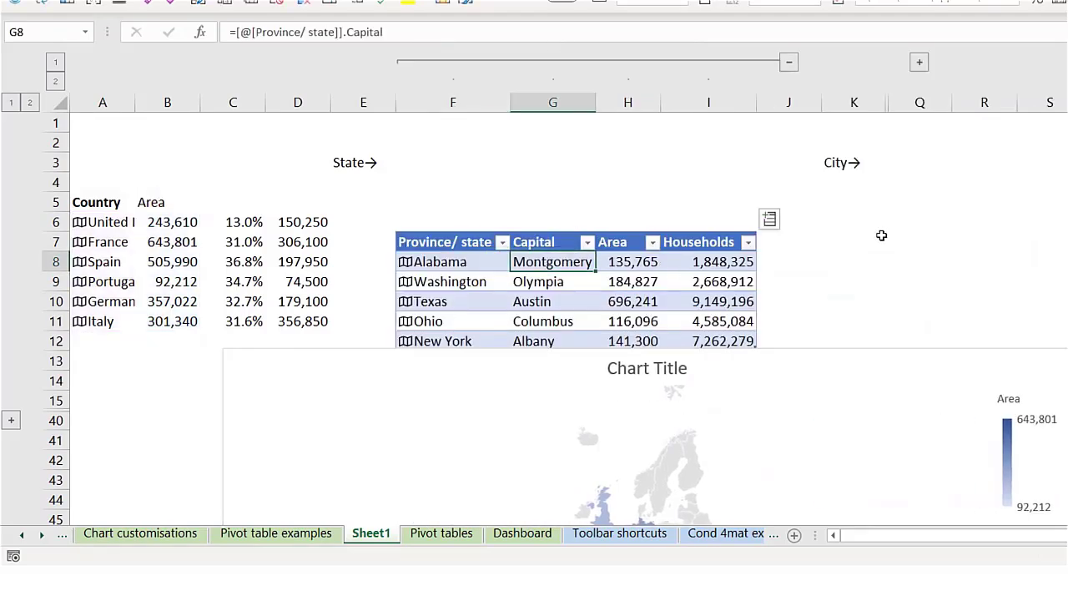
{"action": "scroll", "coordinate": [867, 117], "scroll_direction": "right", "scroll_amount": 2}
{"action": "left_click", "coordinate": [791, 64]}
{"action": "scroll", "coordinate": [534, 279], "scroll_direction": "right", "scroll_amount": 5}
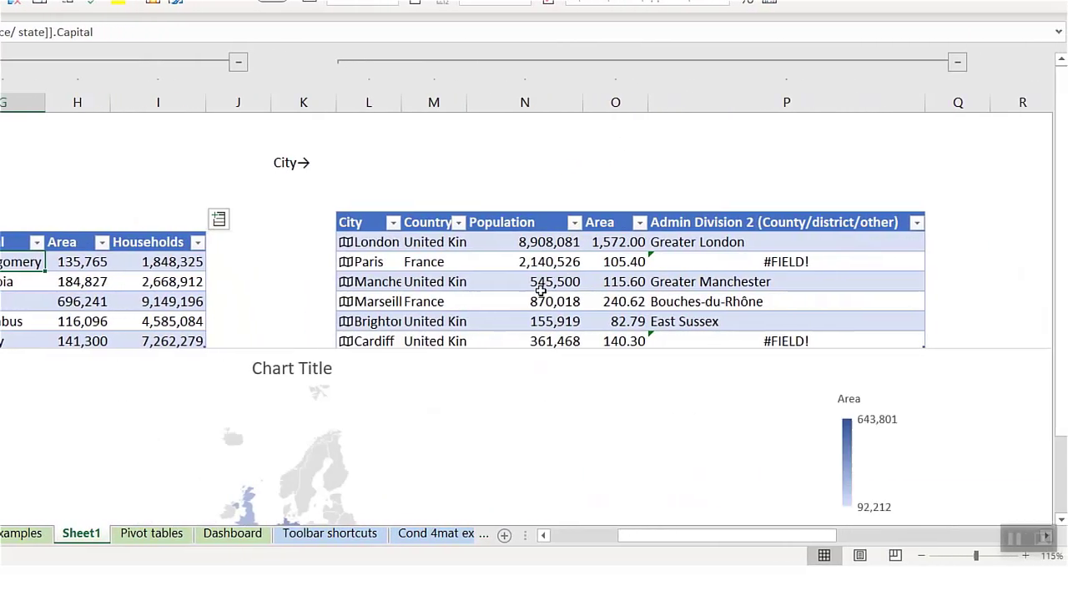
{"action": "left_click_drag", "start_coordinate": [407, 354], "coordinate": [206, 463]}
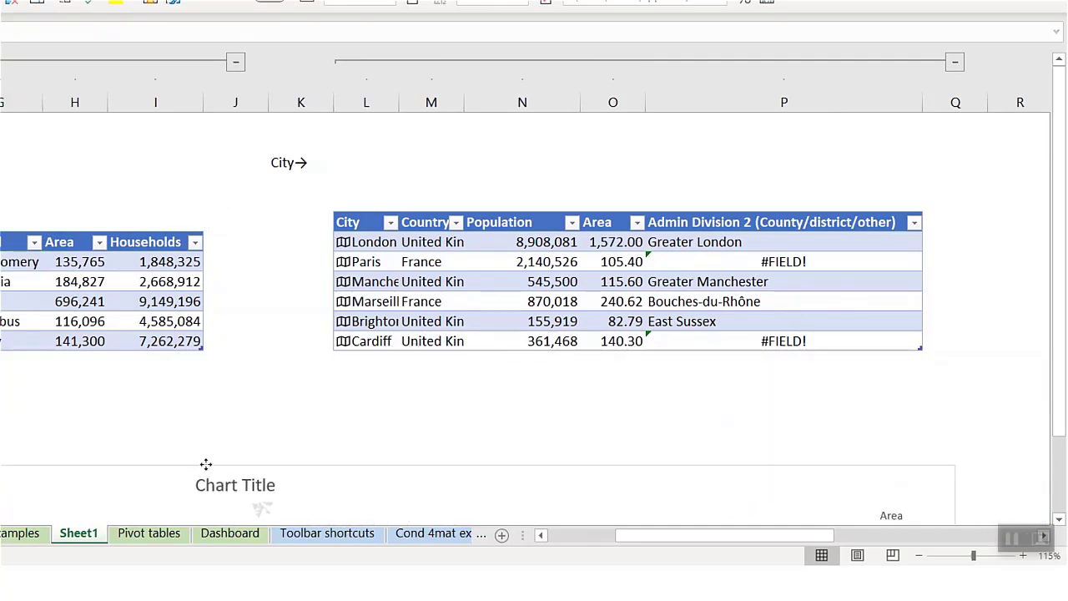
Step: Examine the geography fields in the City table and the Province/state table, including population, area, administrative division and capital
{"action": "left_click", "coordinate": [530, 262]}
{"action": "left_click", "coordinate": [556, 304]}
{"action": "left_click", "coordinate": [615, 294]}
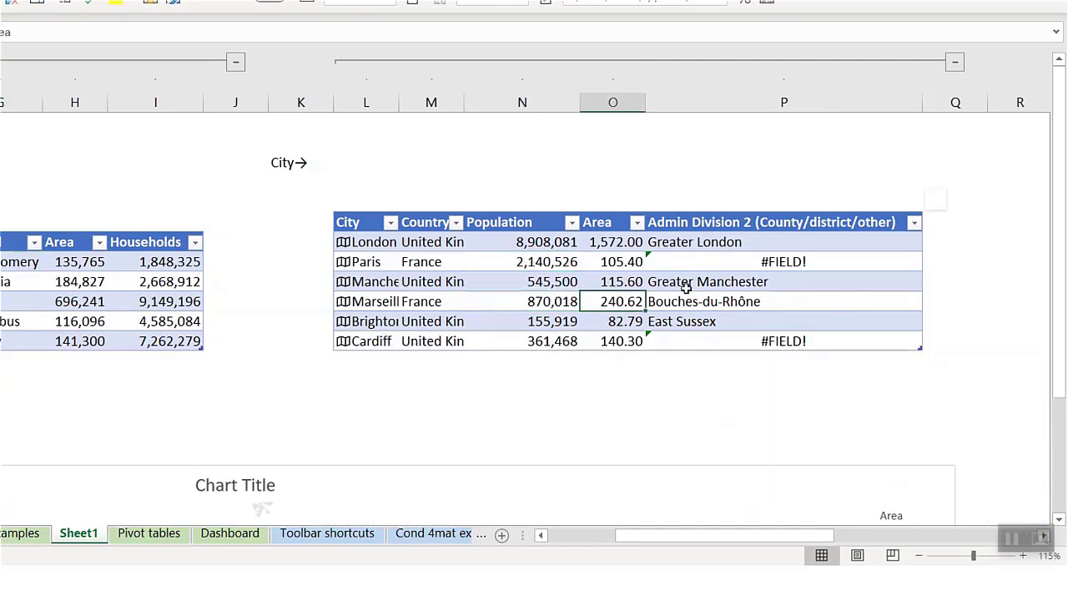
{"action": "left_click", "coordinate": [662, 288]}
{"action": "left_click", "coordinate": [755, 243]}
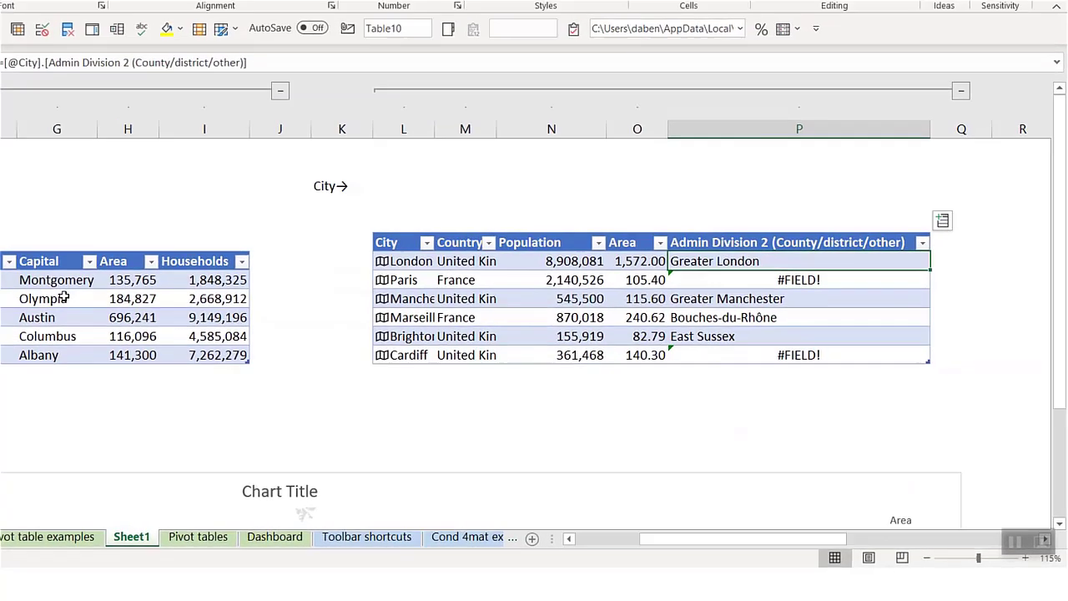
{"action": "left_click", "coordinate": [4, 281]}
{"action": "left_click", "coordinate": [3, 319]}
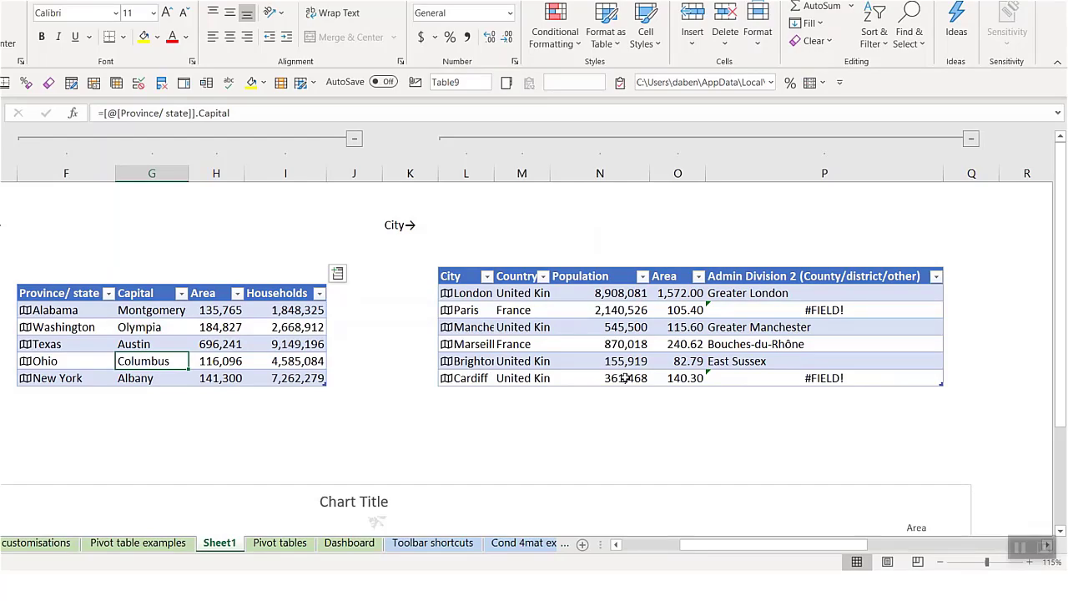
{"action": "left_click", "coordinate": [617, 429]}
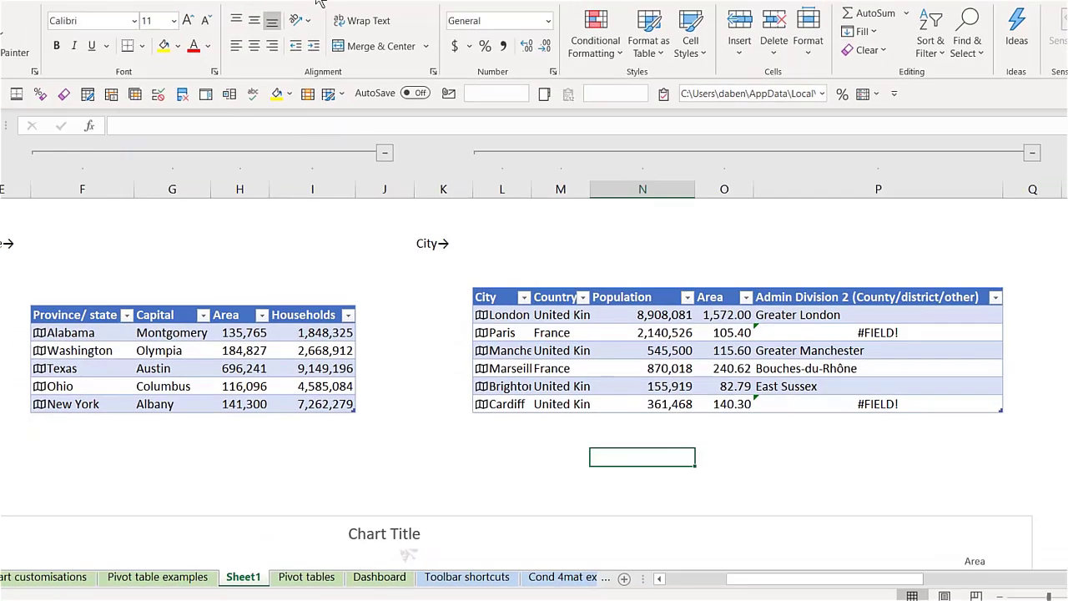
Step: Show the Workbook Statistics for the current sheet and the whole workbook, review them and close the dialog
{"action": "left_click", "coordinate": [589, 48]}
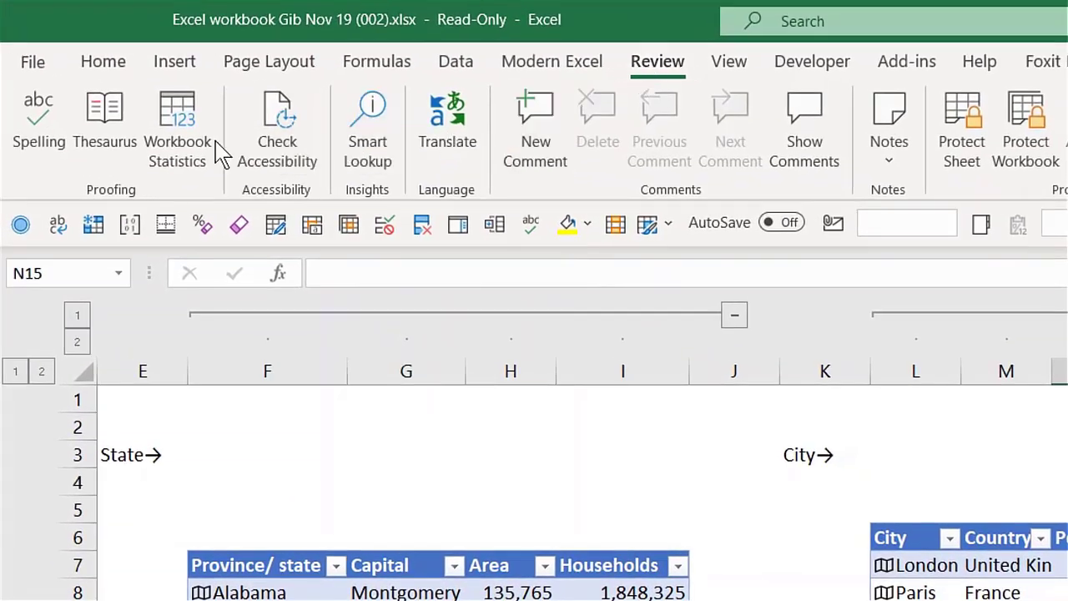
{"action": "left_click", "coordinate": [200, 158]}
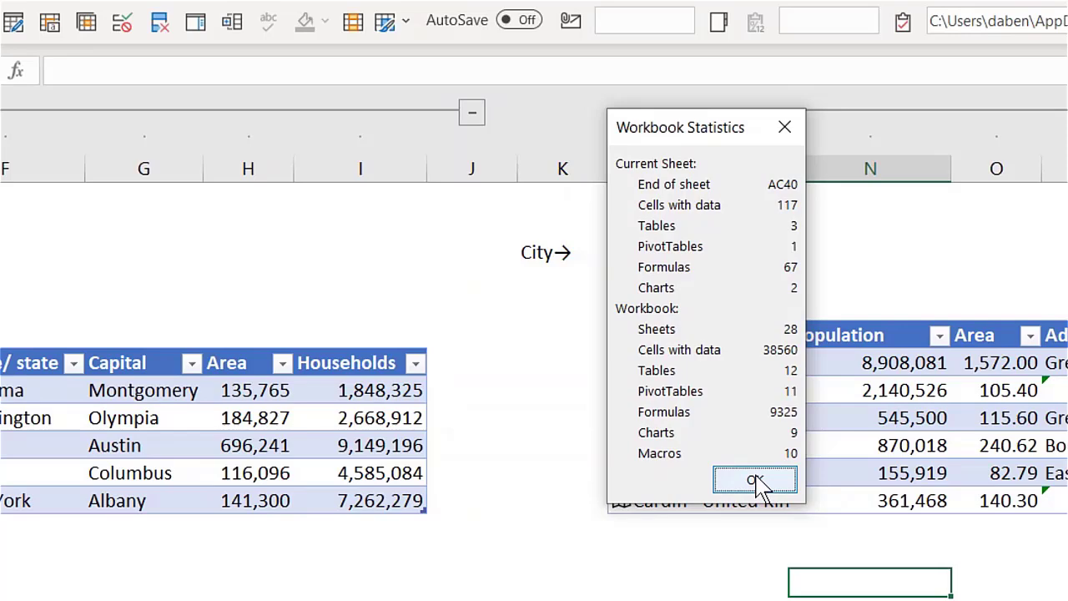
{"action": "left_click", "coordinate": [755, 482]}
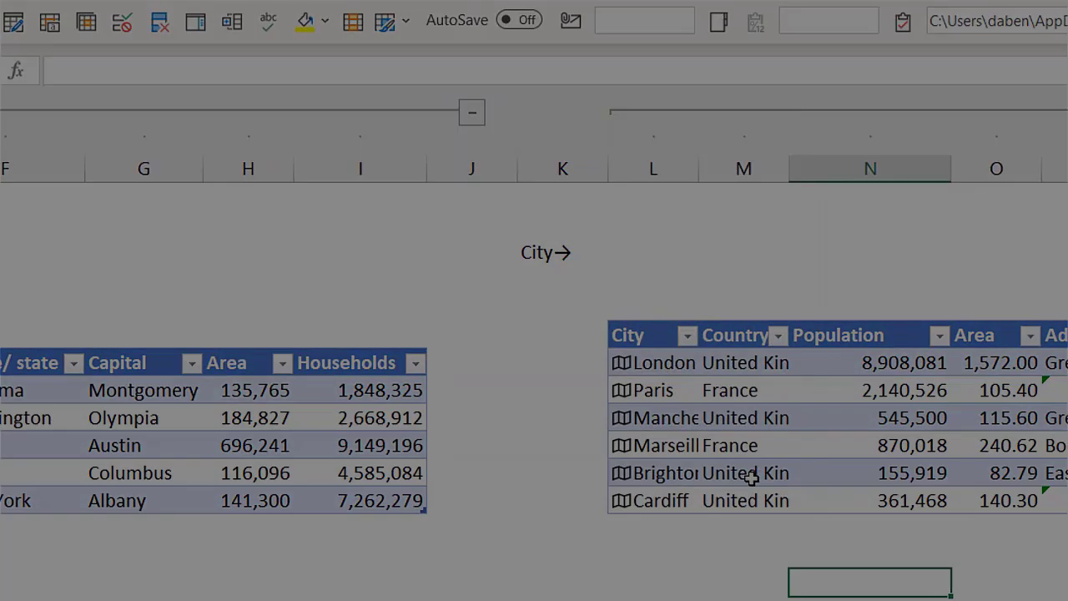